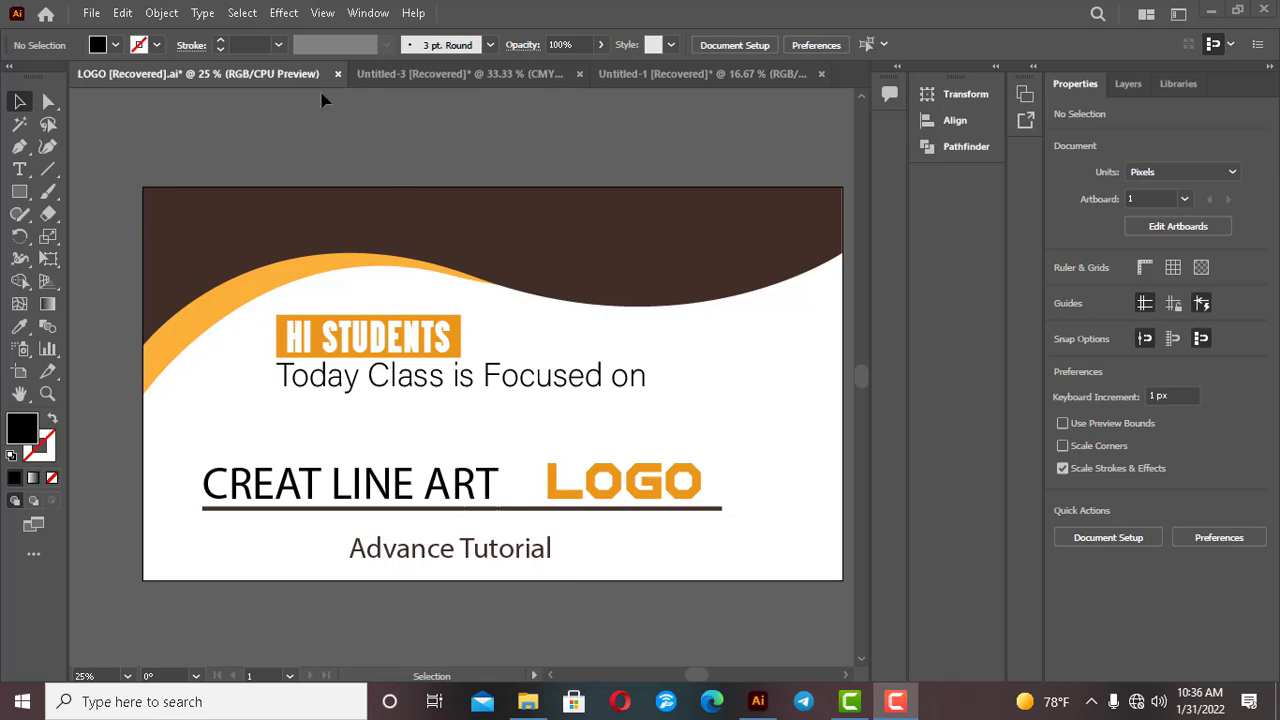
Place the HORSE image from the Music folder on the artboard of the Untitled-3 document
left_click(480, 80)
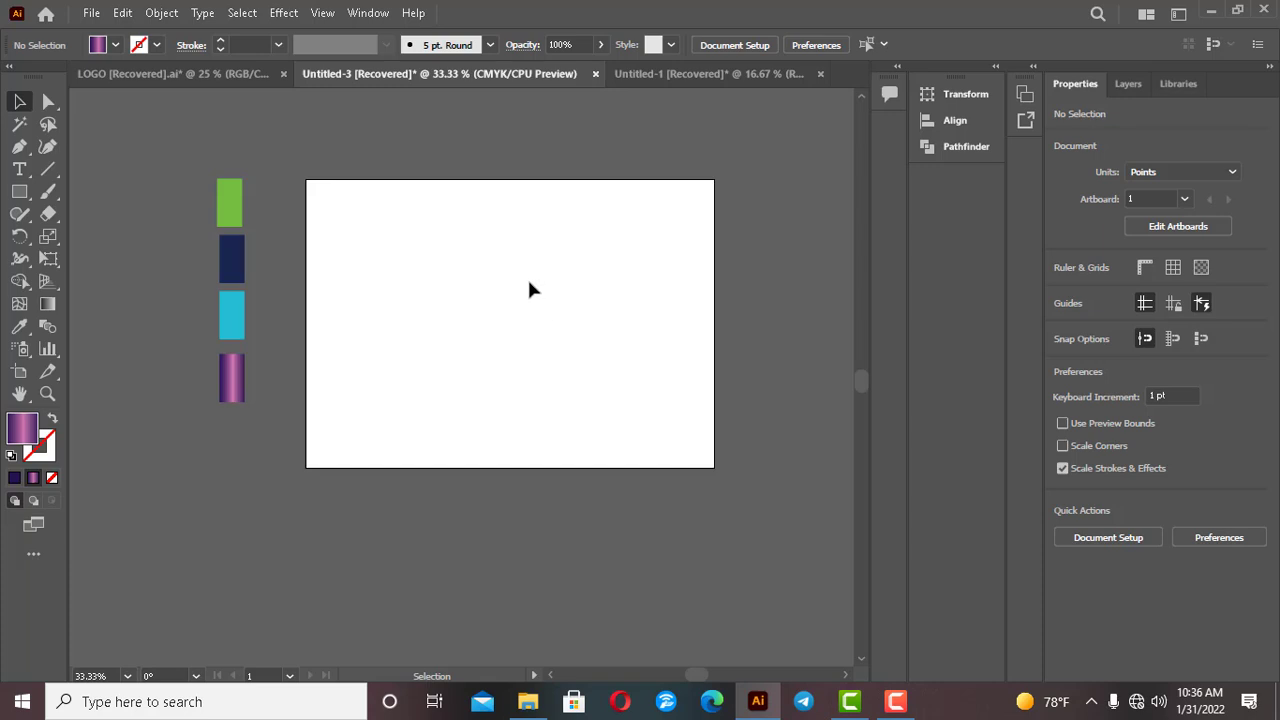
left_click(91, 13)
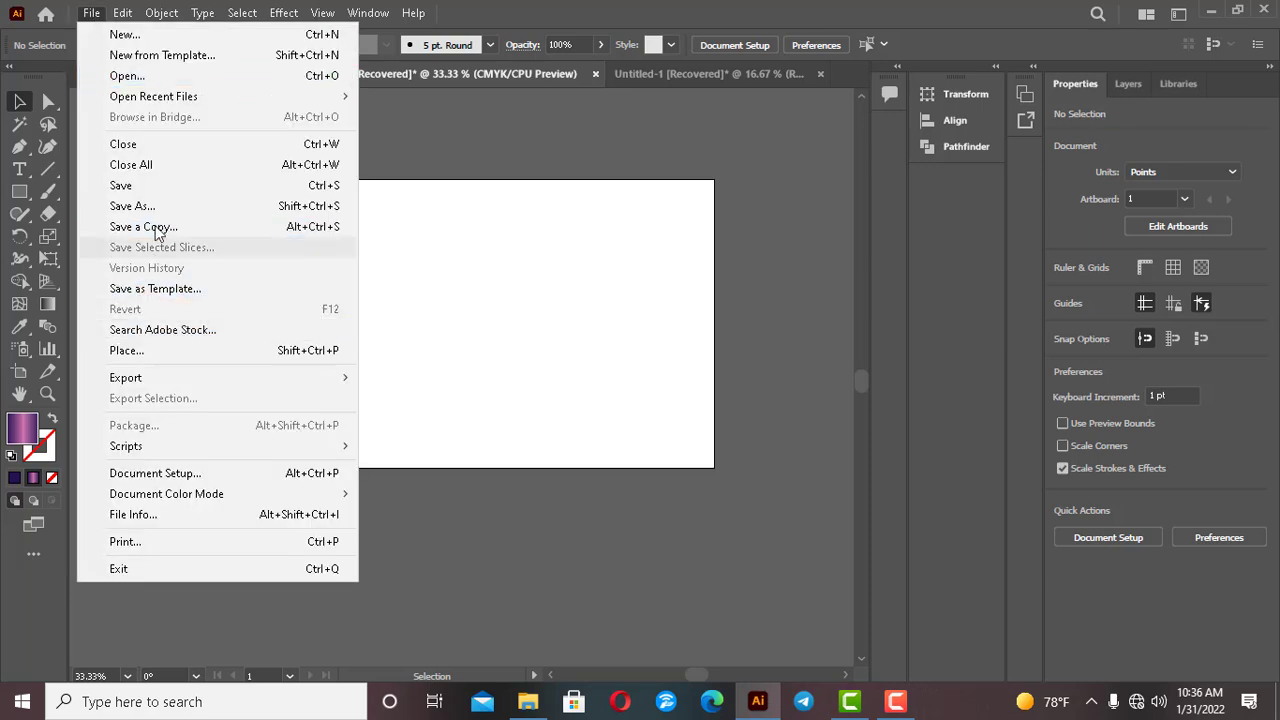
key("Escape")
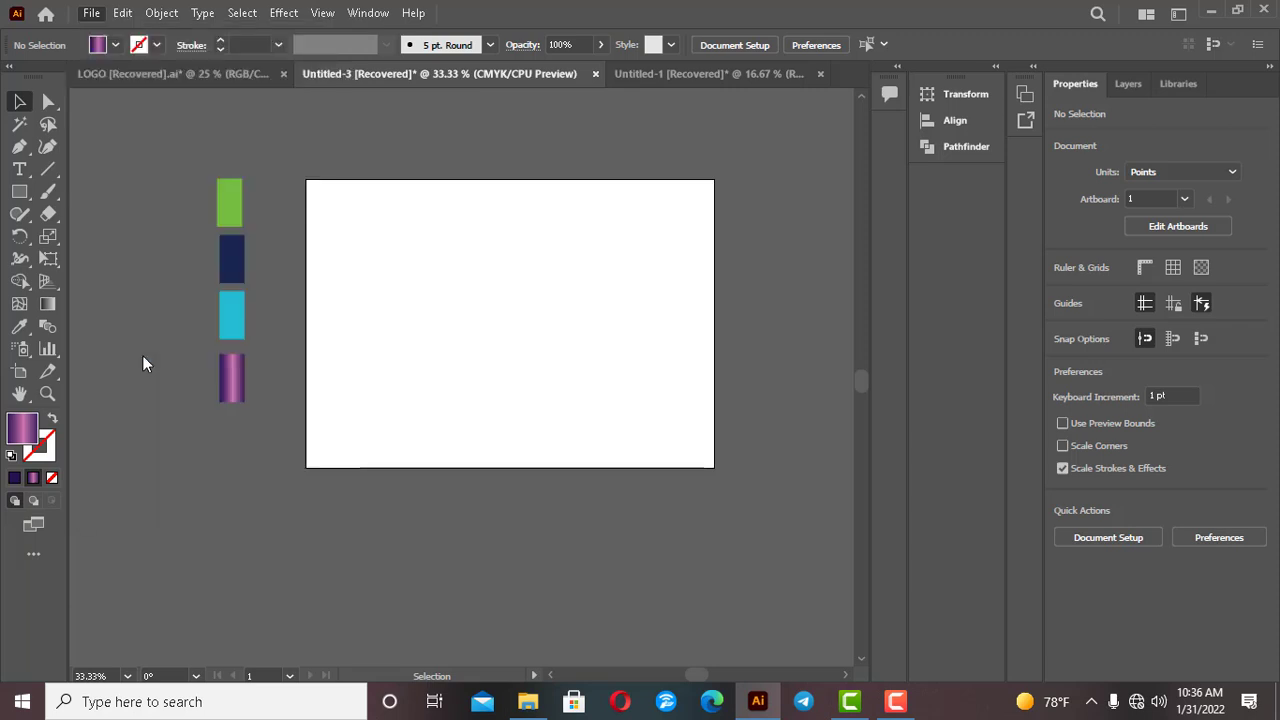
key("ctrl+shift+p")
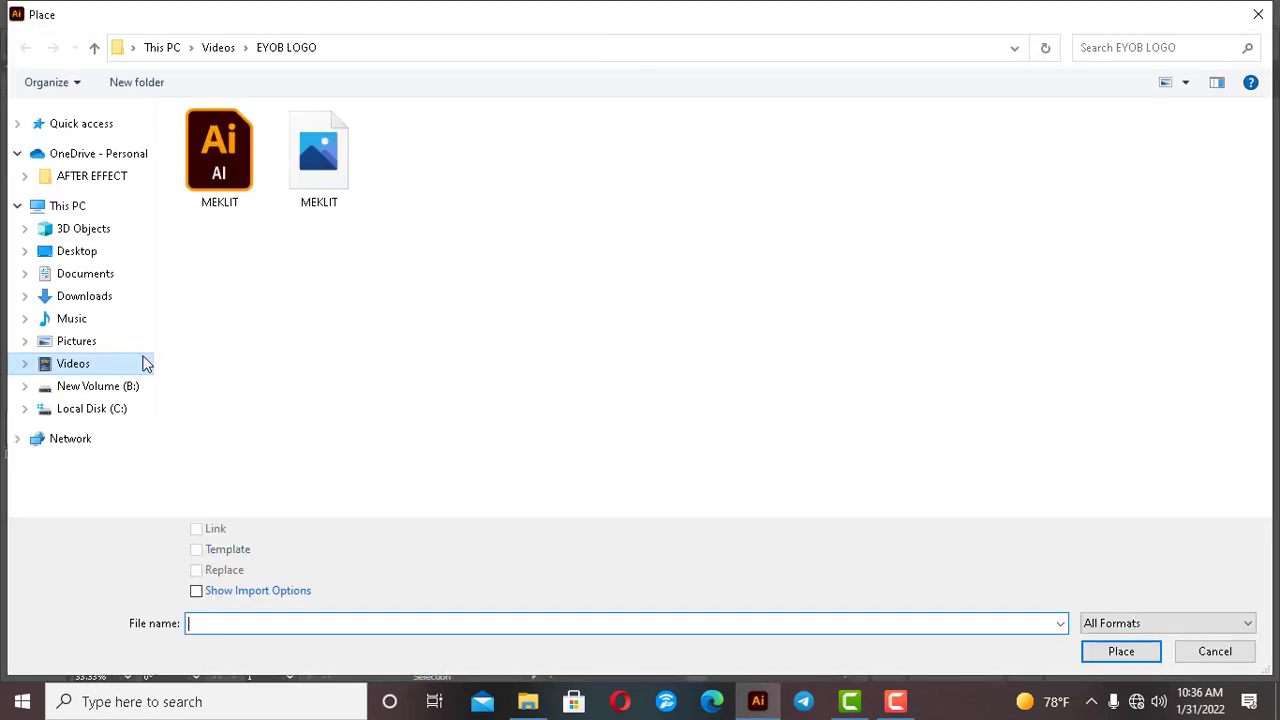
left_click(80, 321)
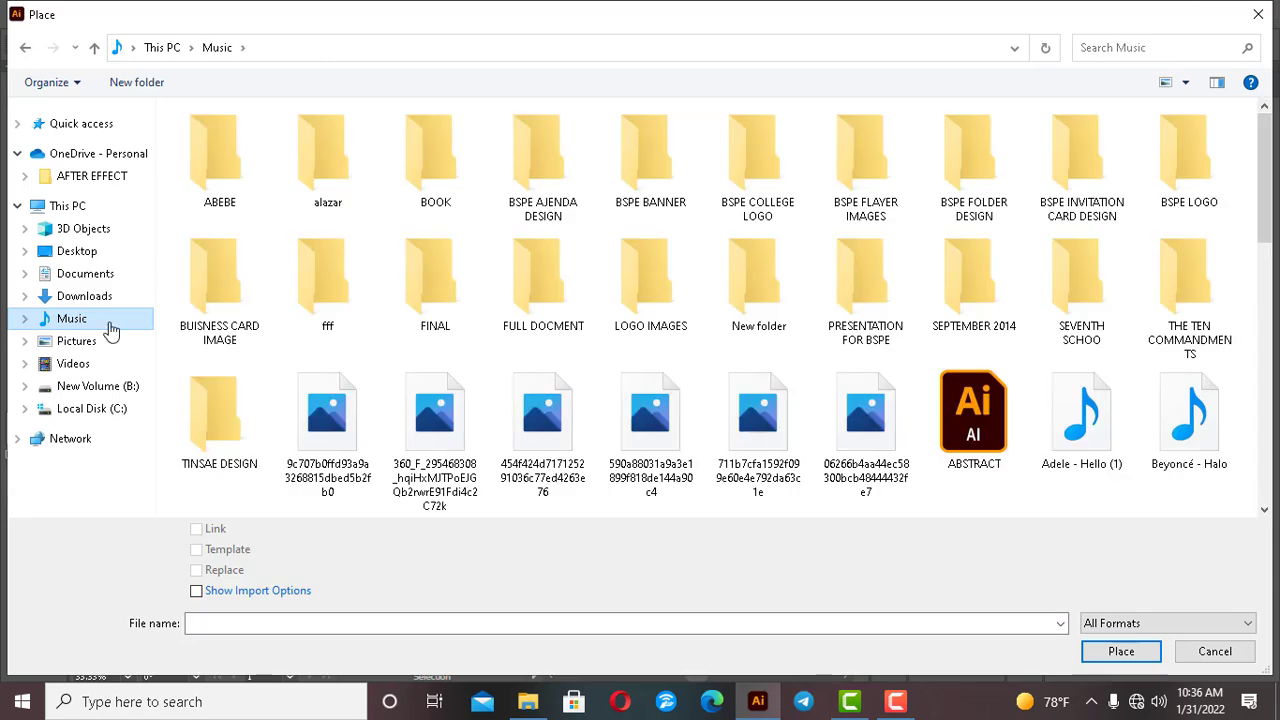
left_click_drag(1268, 151, 1265, 333)
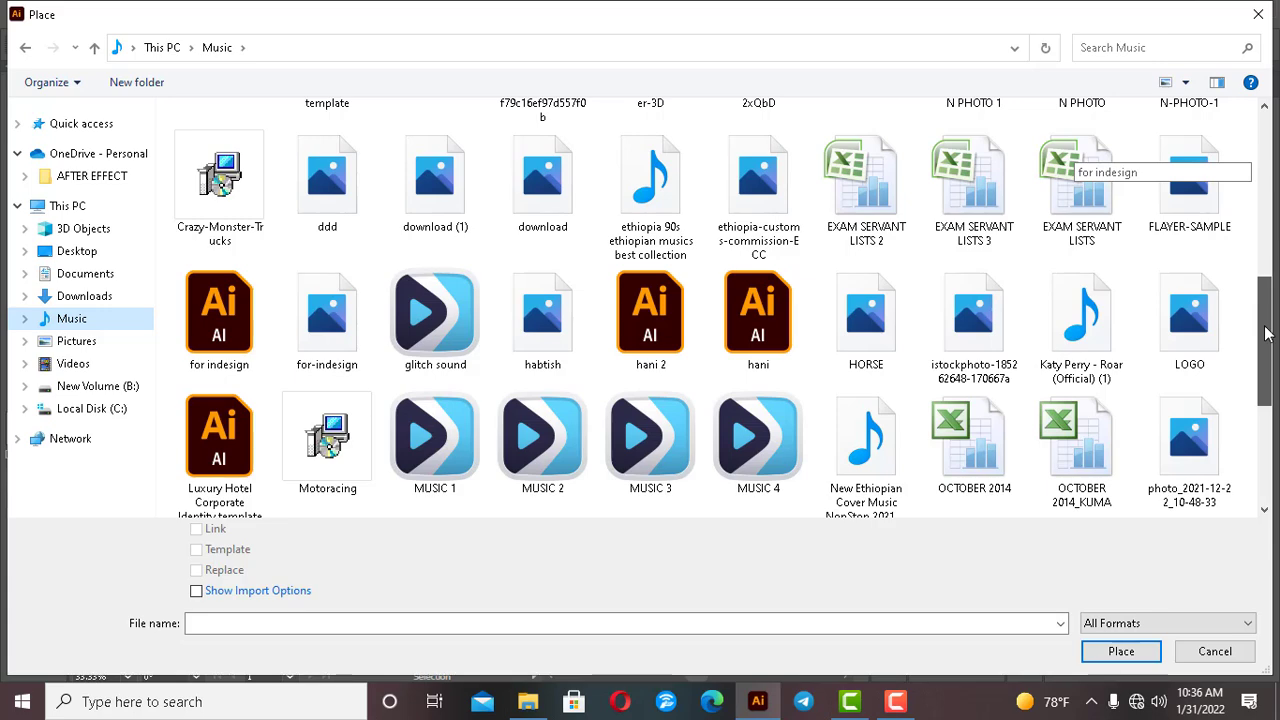
left_click_drag(1265, 333, 1266, 298)
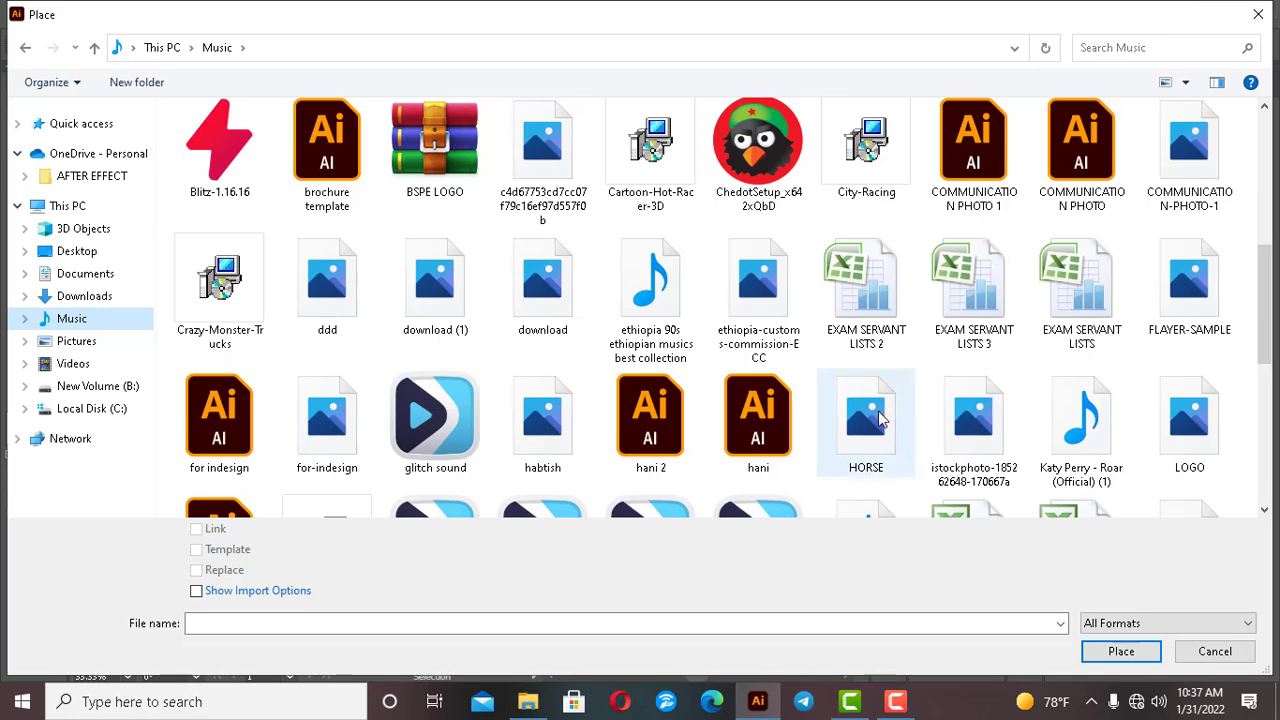
double_click(880, 419)
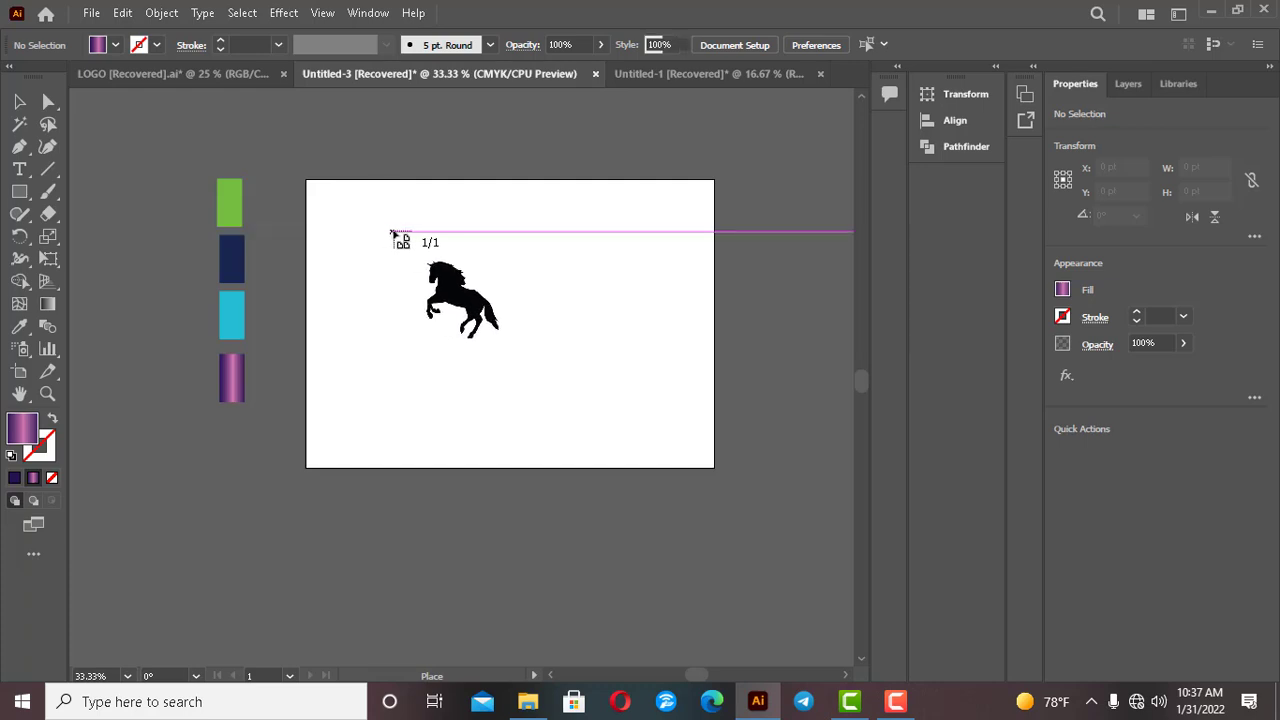
left_click(391, 232)
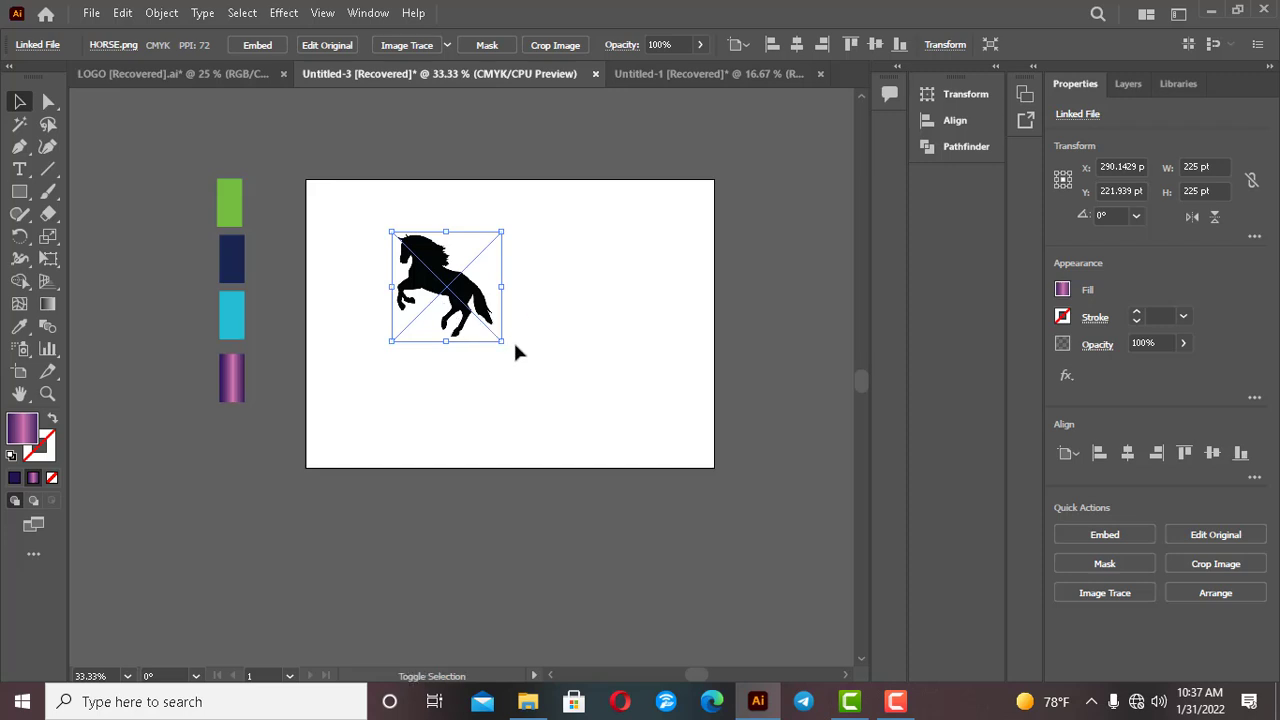
Enlarge the placed horse image to about 376 pt square and move it below the artboard
left_click_drag(503, 341, 540, 380)
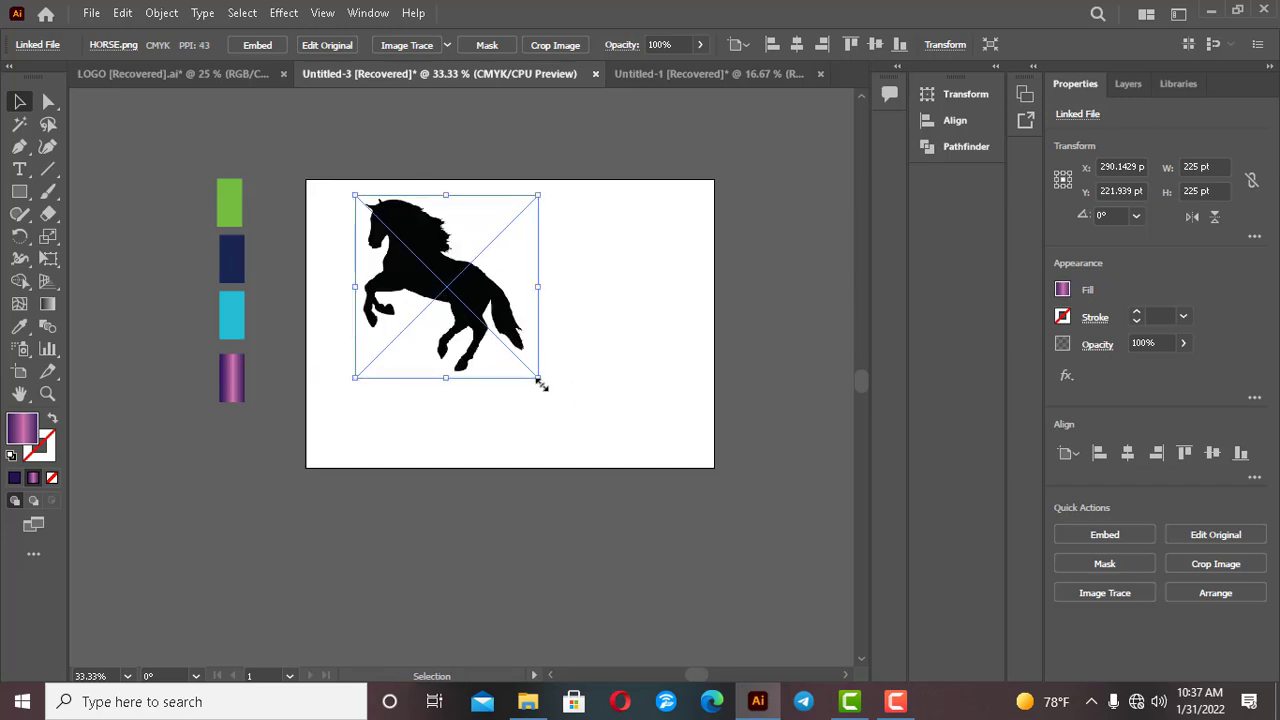
left_click_drag(449, 292, 507, 310)
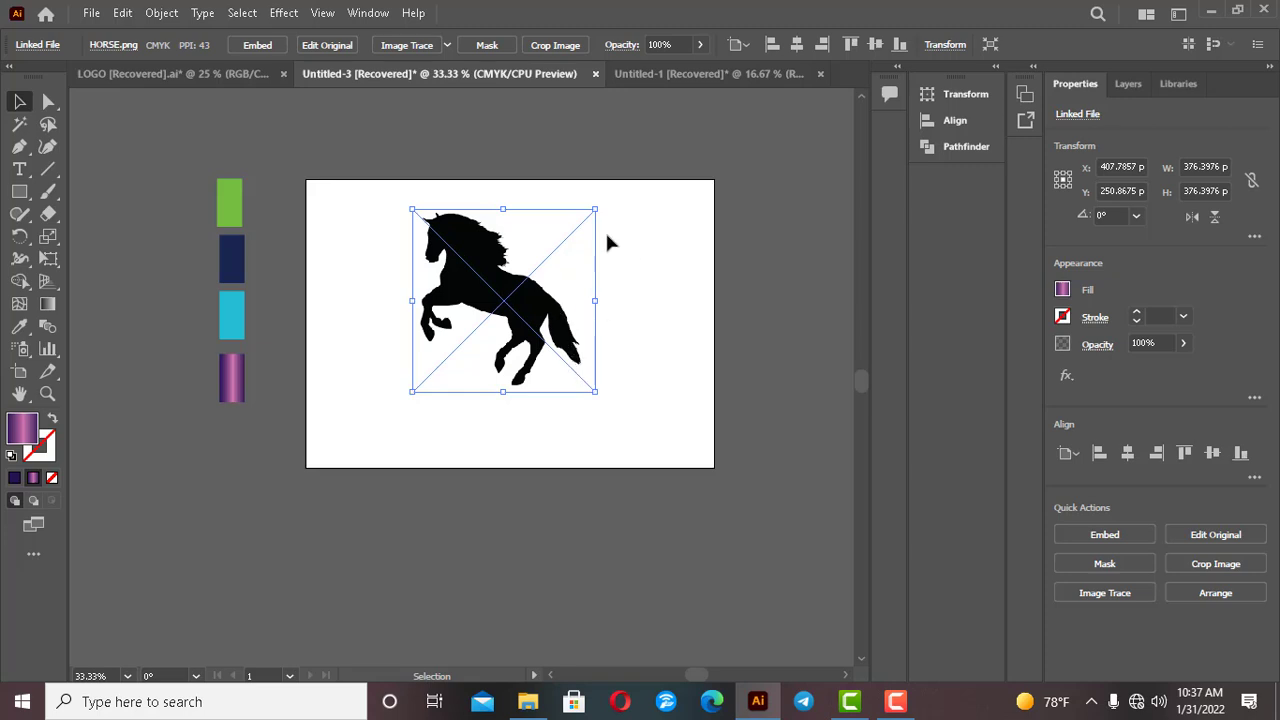
left_click_drag(528, 318, 476, 550)
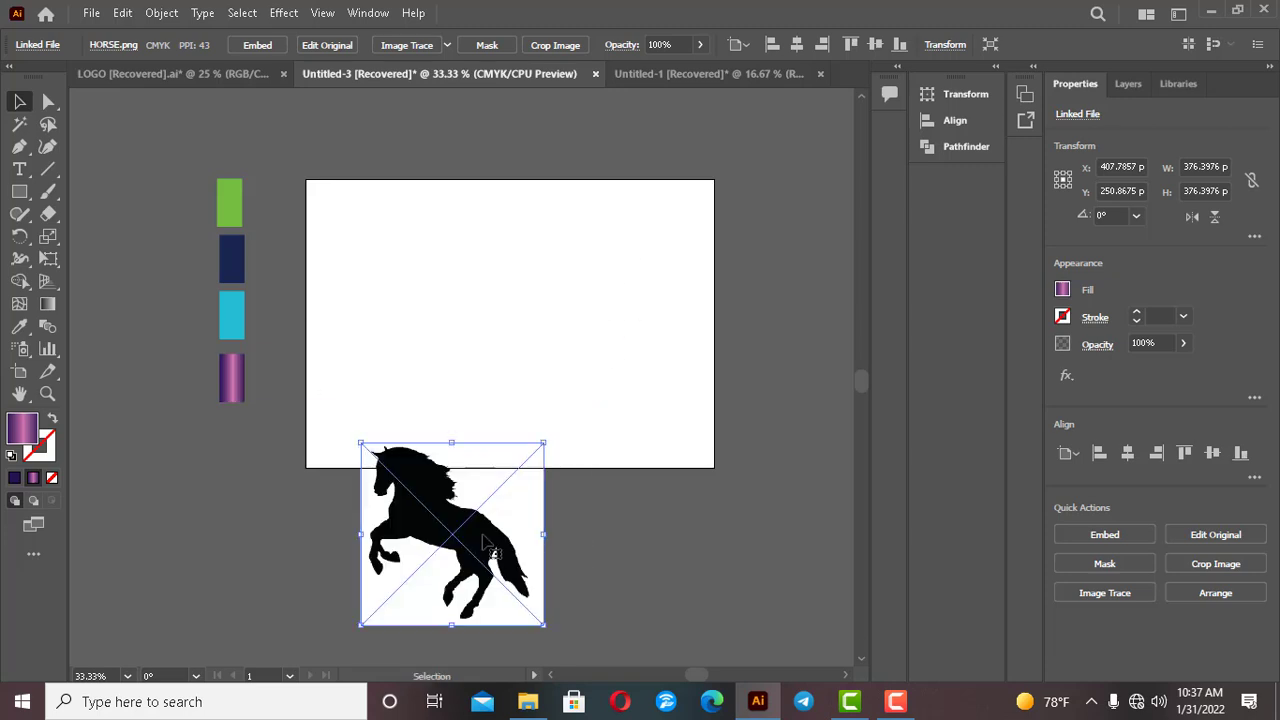
scroll(480, 545, "down", 3)
left_click_drag(489, 356, 484, 422)
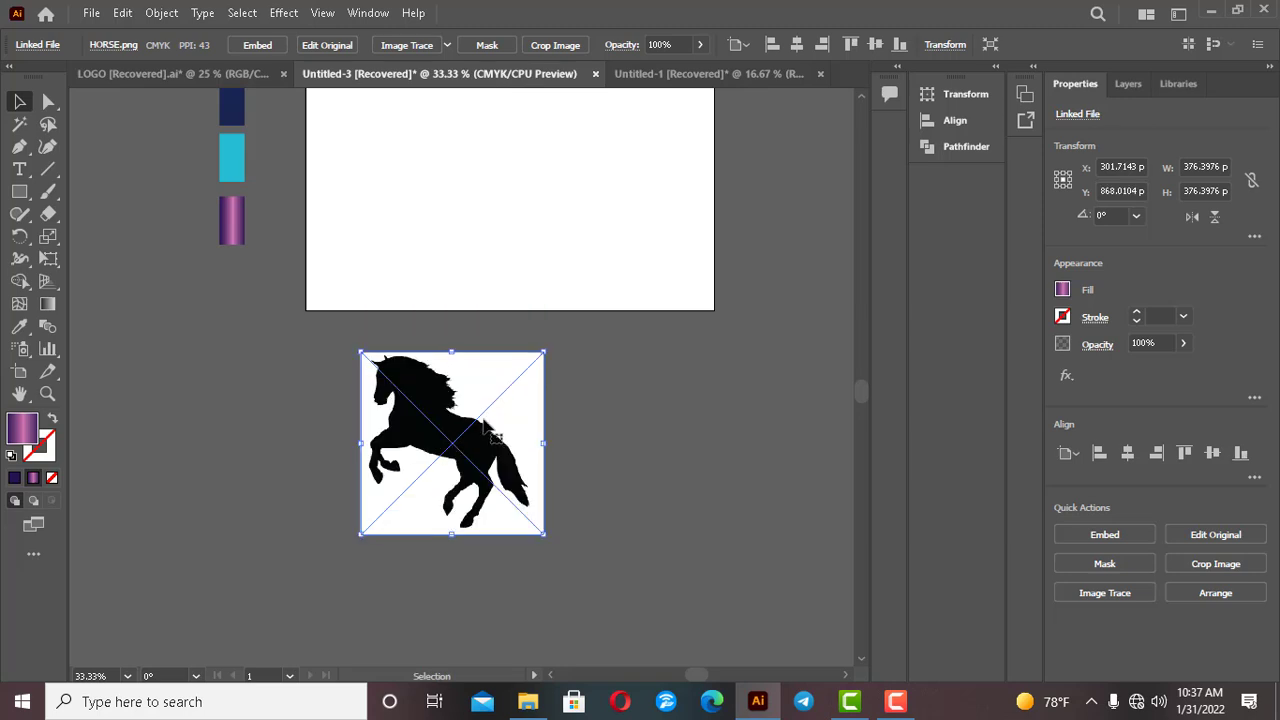
left_click(617, 457)
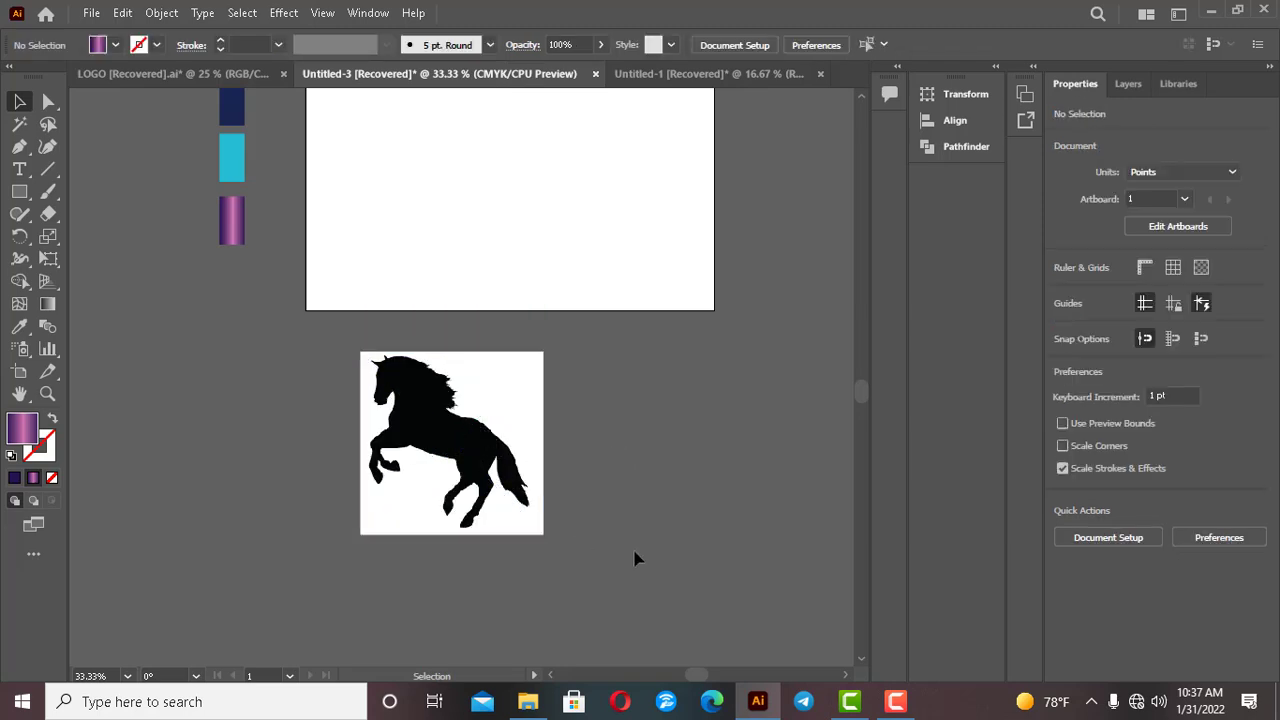
Trace the horse image with the default Image Trace preset and expand the tracing into vector paths
left_click(451, 490)
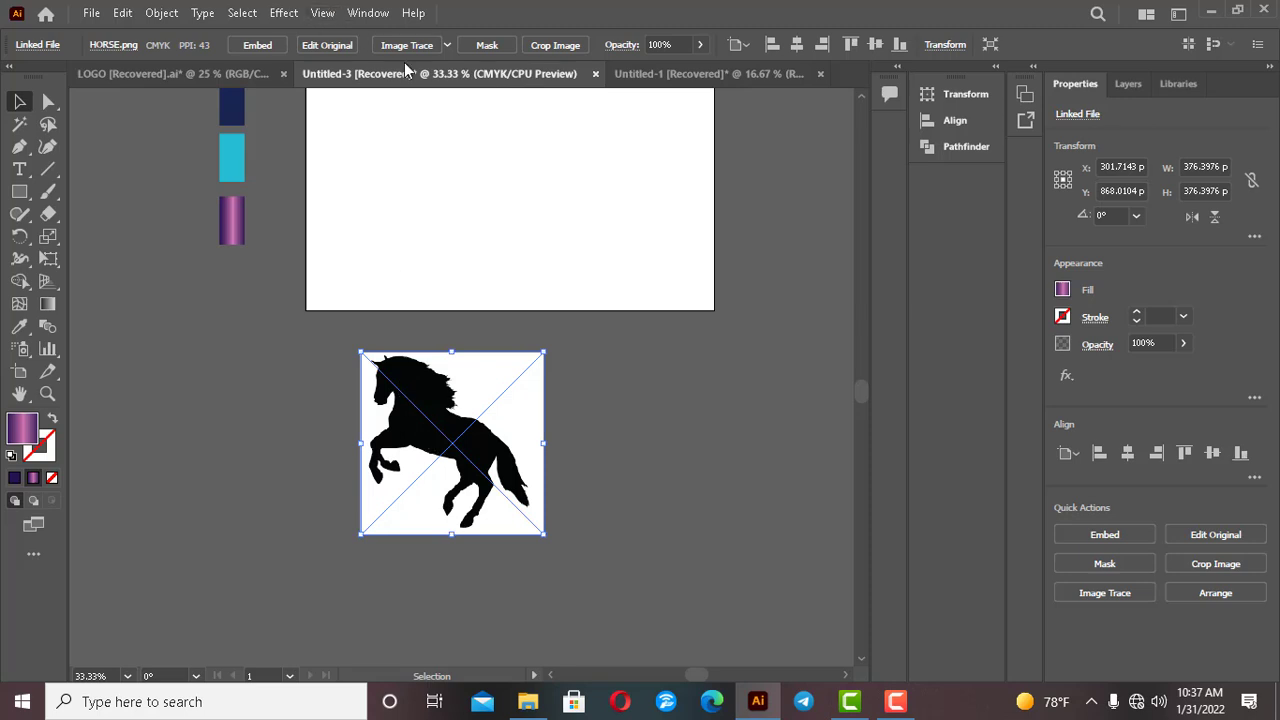
left_click(449, 46)
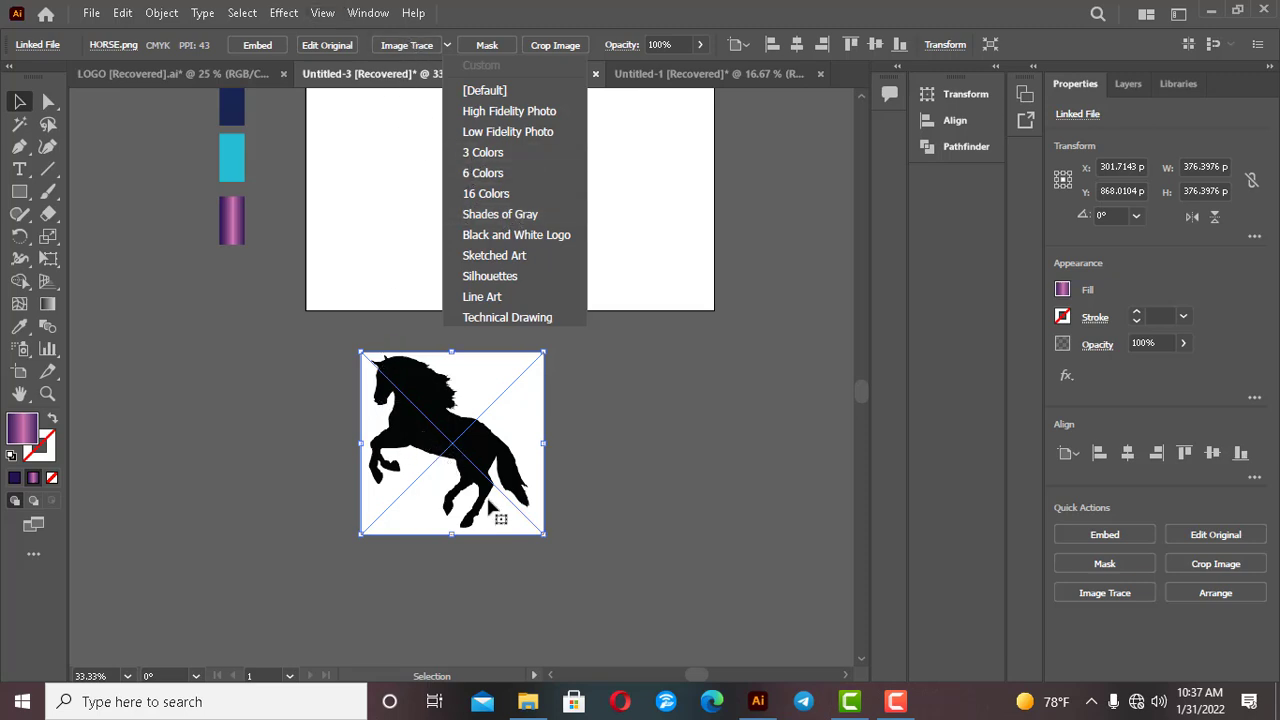
left_click(410, 42)
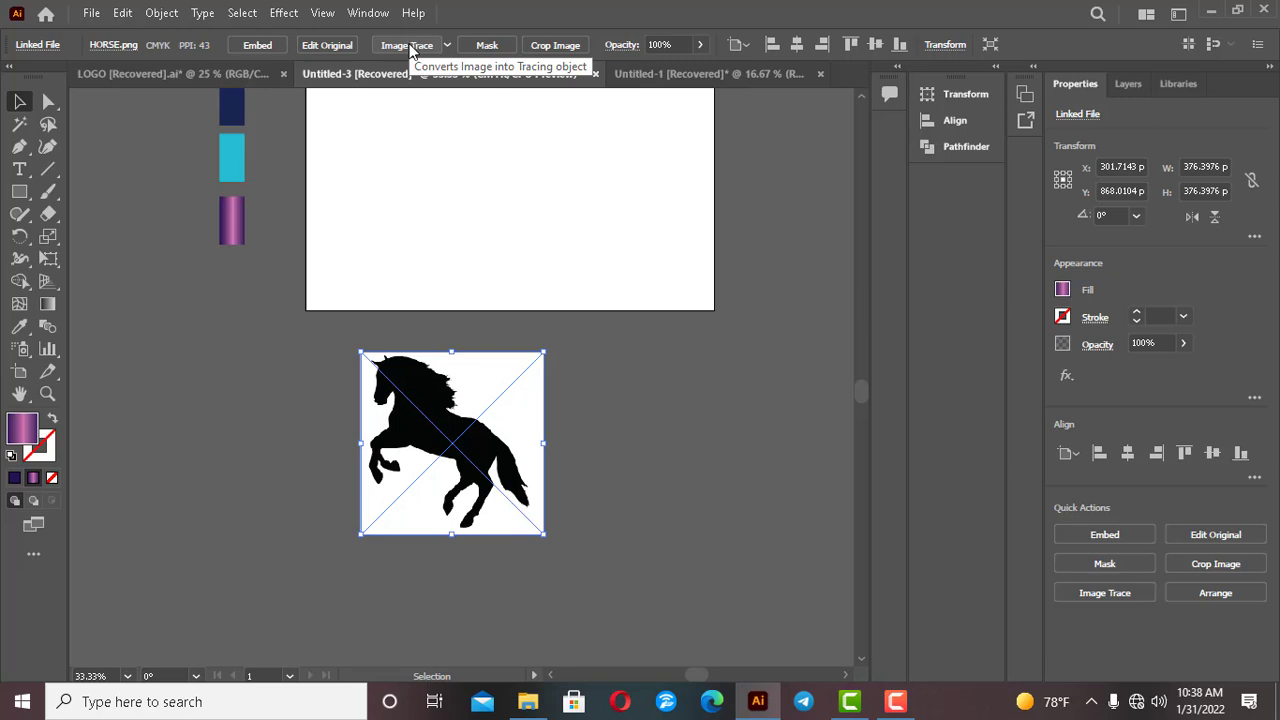
left_click(408, 46)
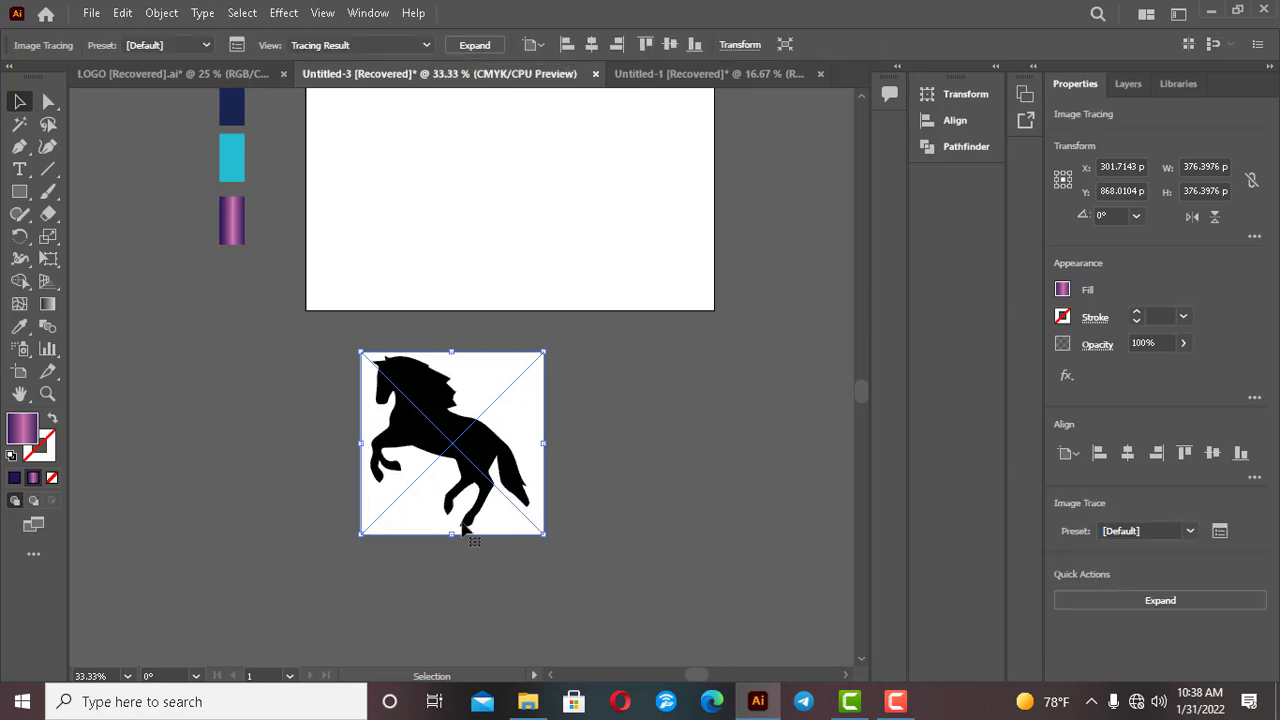
left_click(484, 45)
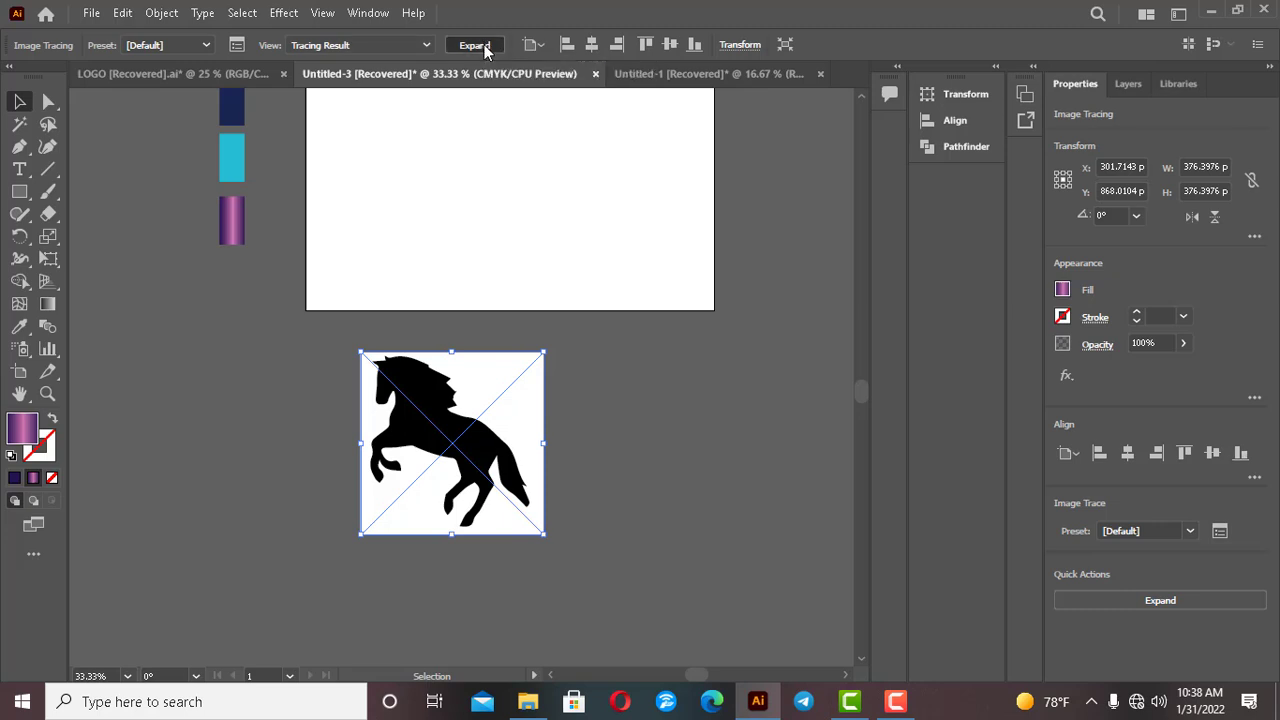
left_click(574, 449)
Ungroup the expanded horse tracing
left_click(503, 409)
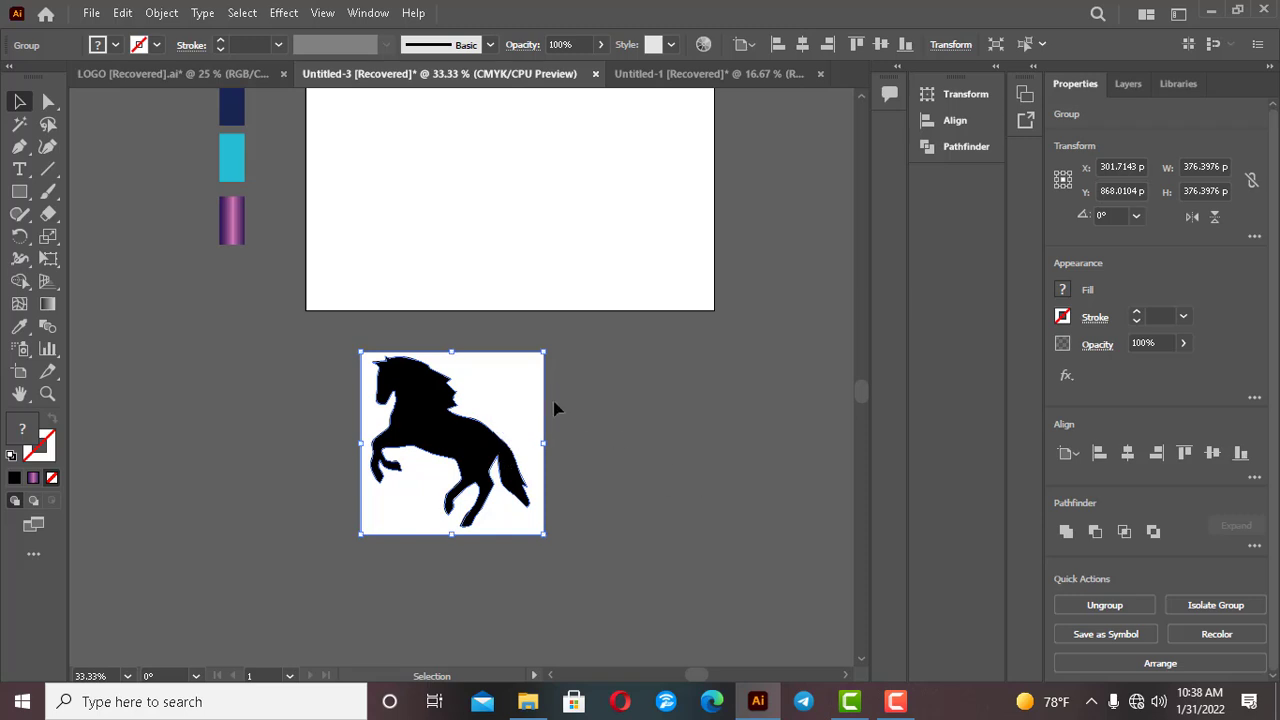
right_click(491, 391)
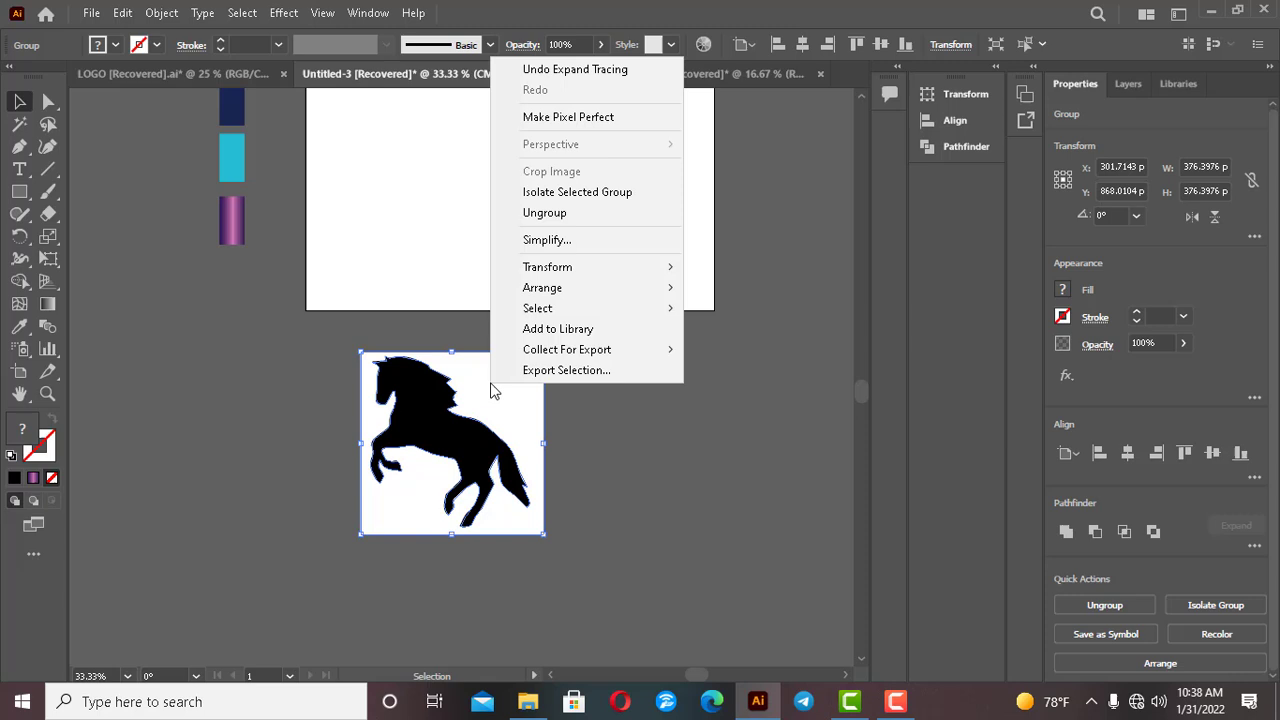
left_click(566, 213)
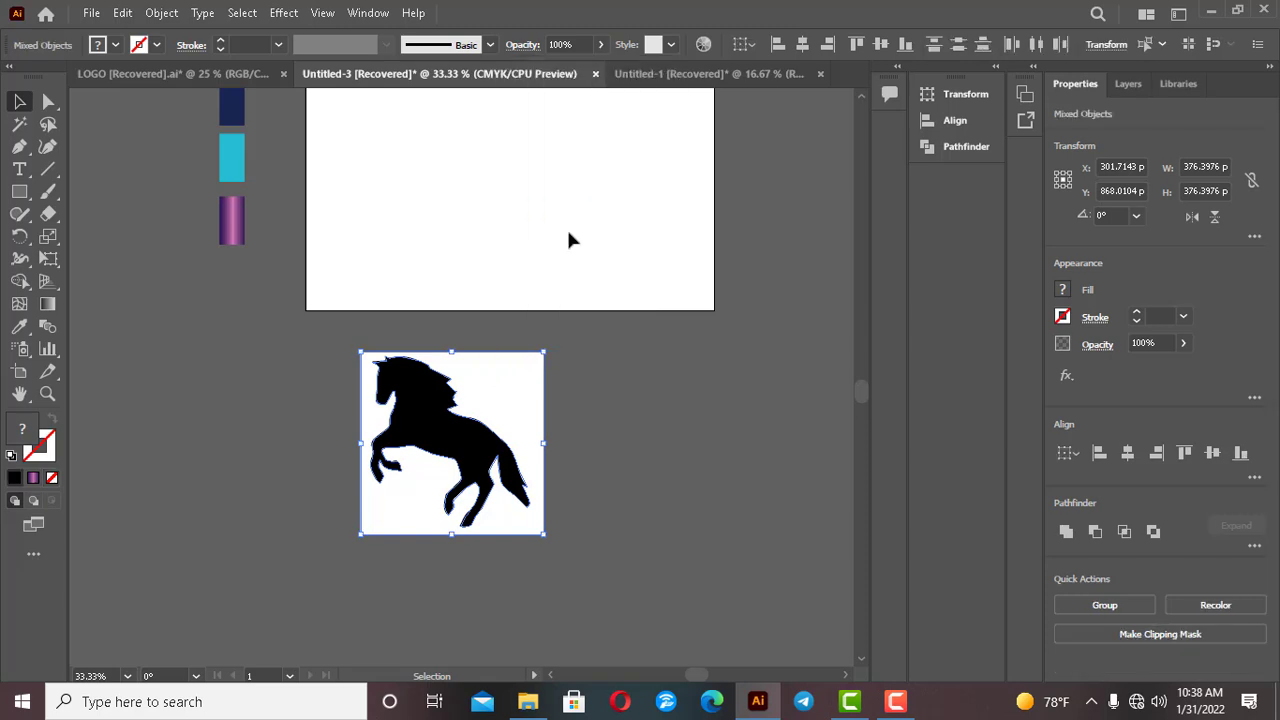
Delete the white background around the traced horse and move the black silhouette onto the artboard
left_click(612, 438)
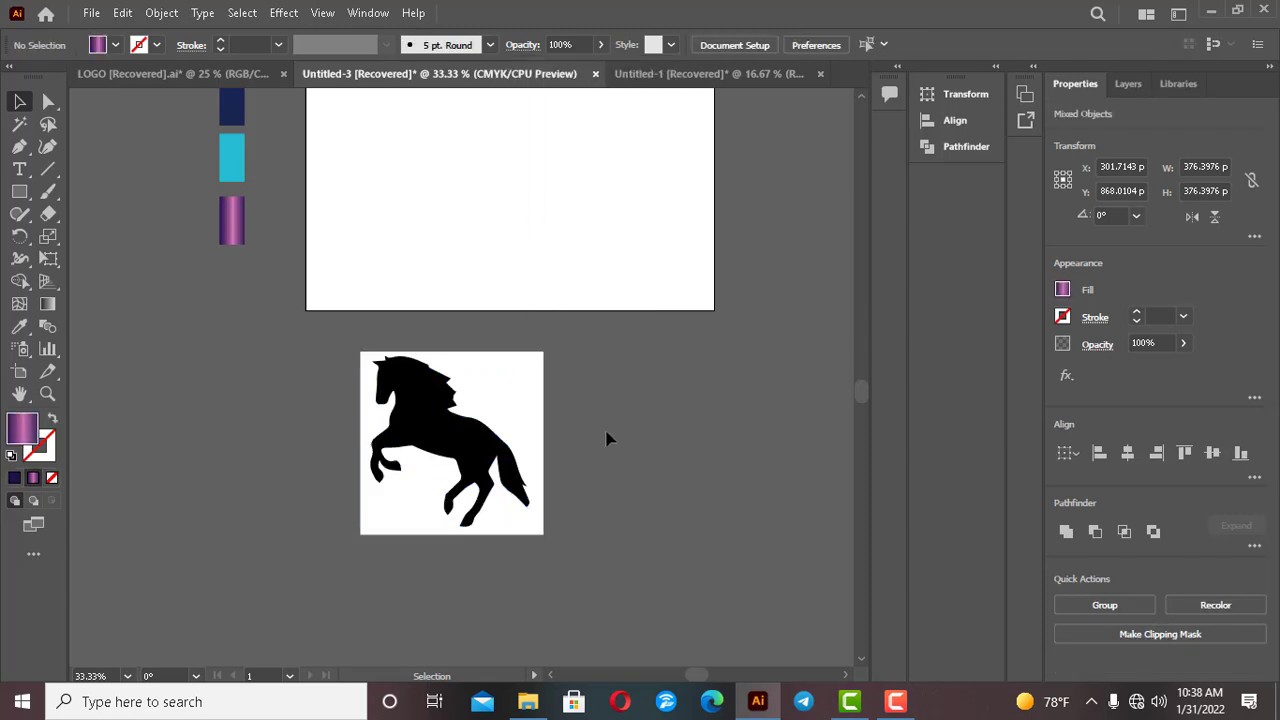
left_click(519, 420)
key("Delete")
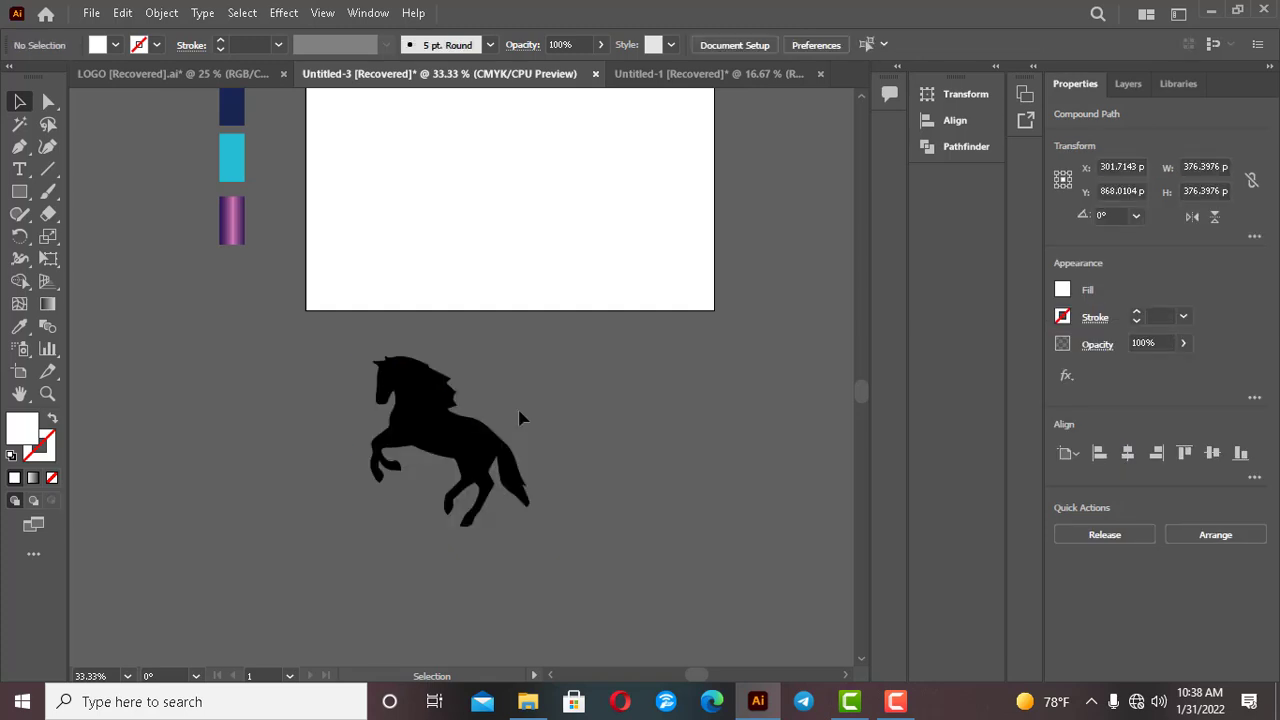
scroll(549, 443, "up", 4)
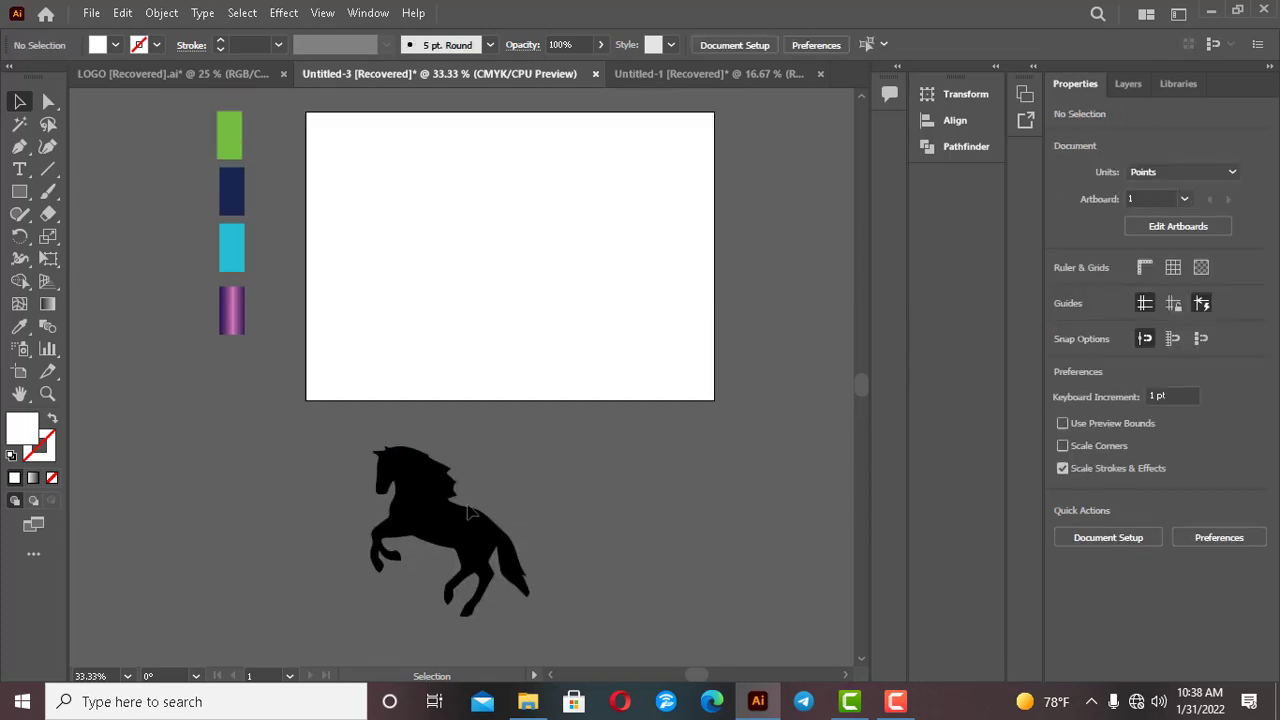
left_click_drag(459, 529, 514, 284)
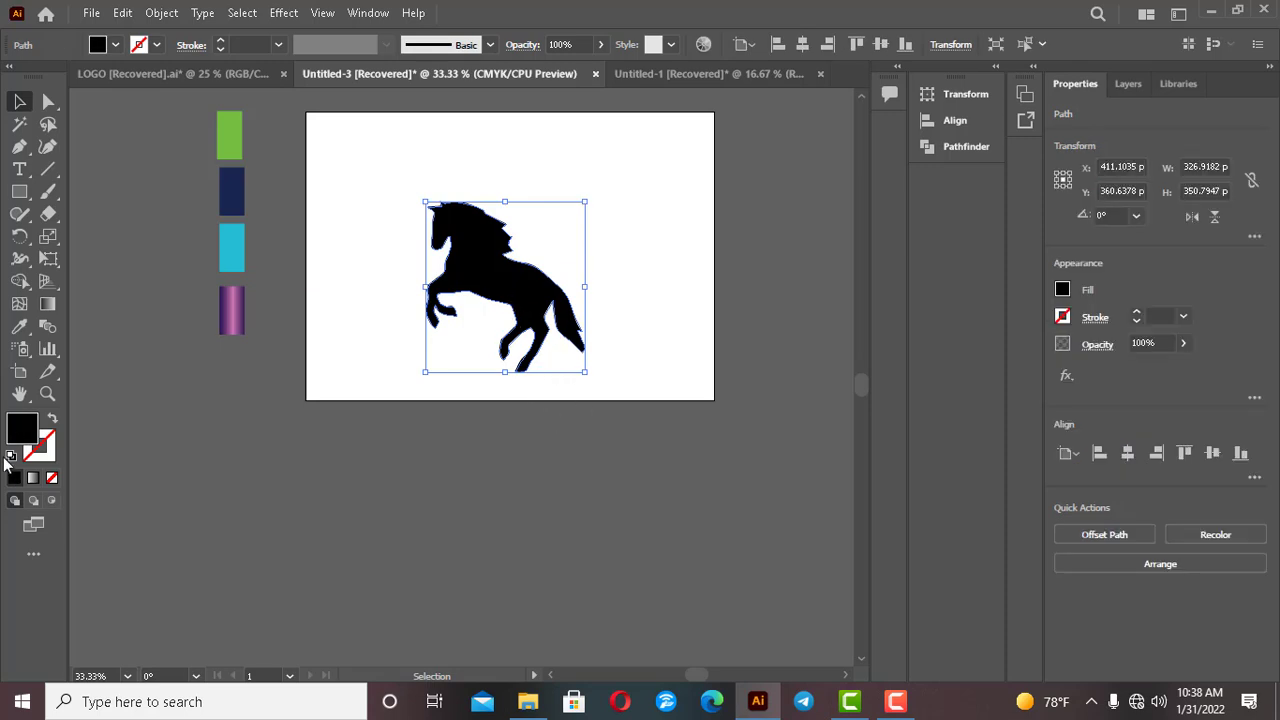
Try to fill the horse silhouette with purple #411CB5 through the Color Picker
double_click(24, 428)
left_click(626, 284)
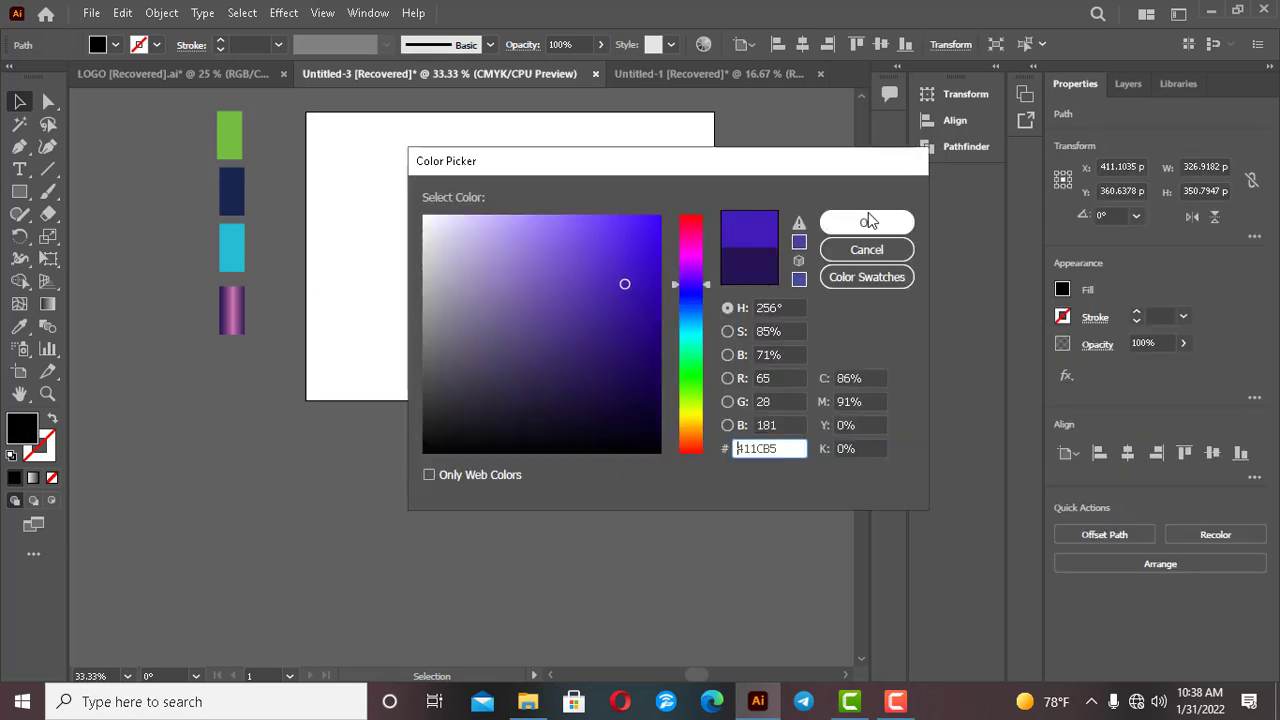
left_click(867, 222)
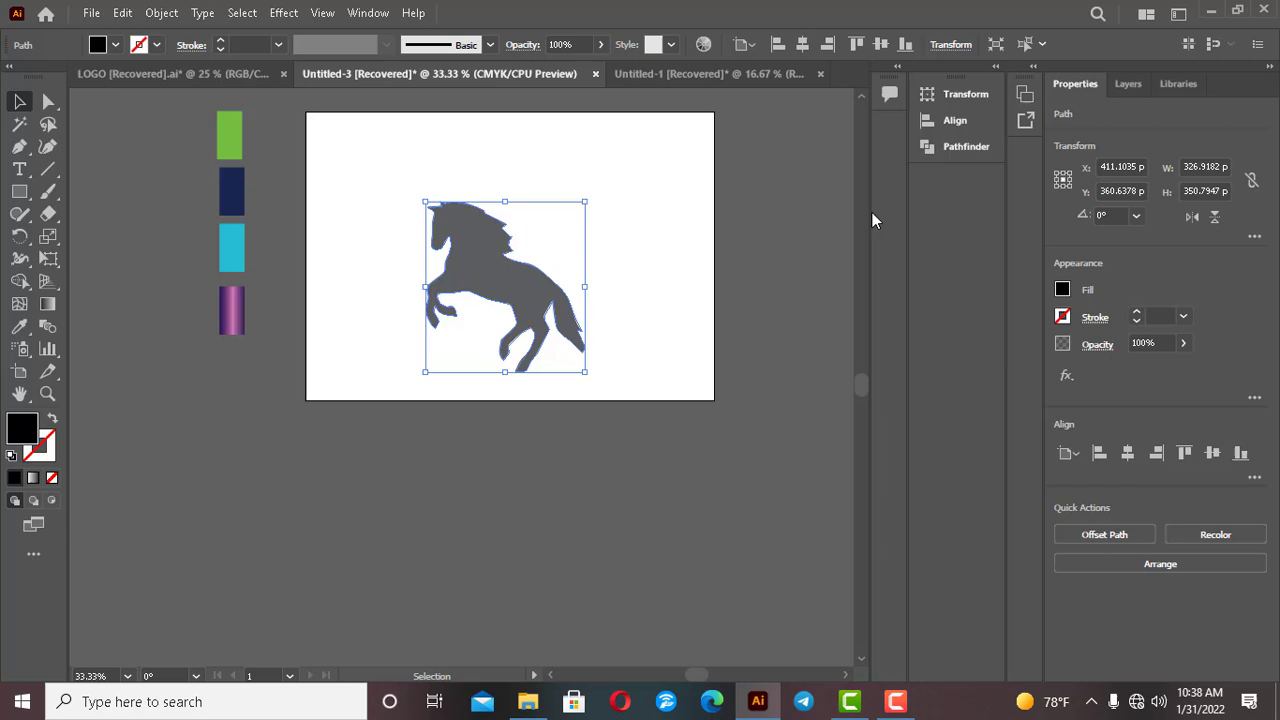
Apply a bright blue swatch to the horse's fill, and change the fill color to green #1CC644
left_click(115, 44)
left_click(101, 75)
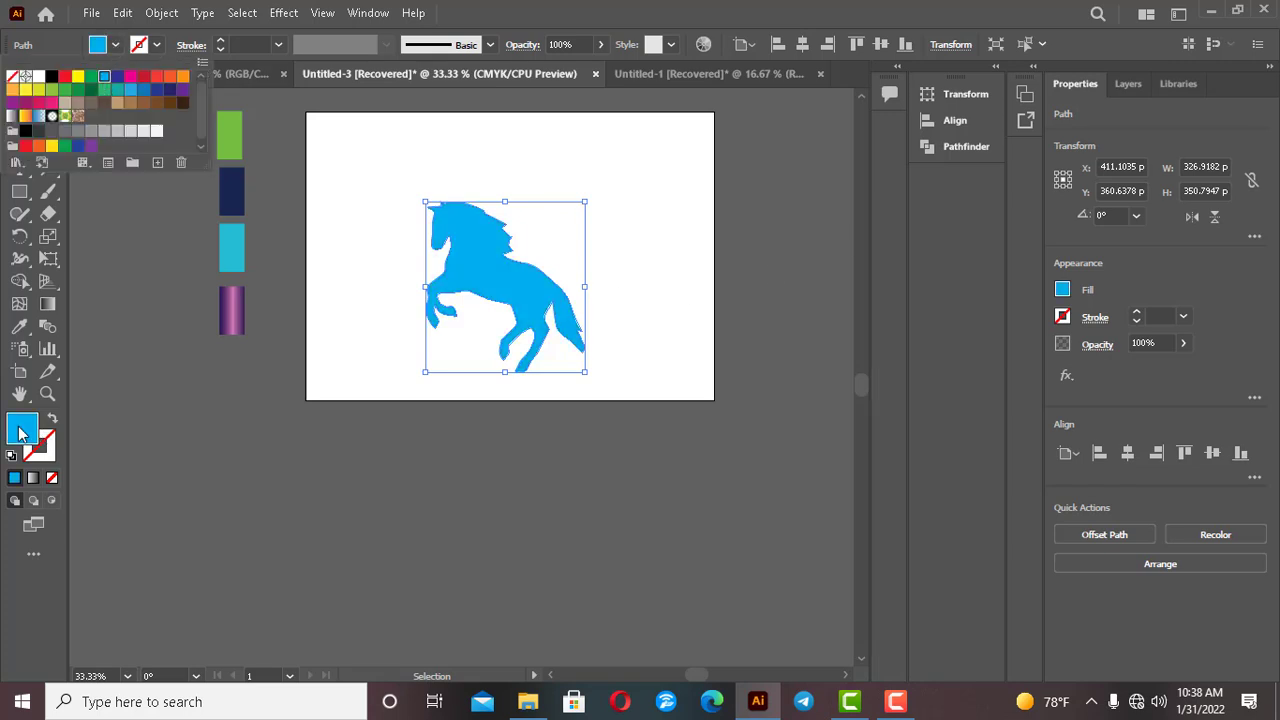
double_click(22, 430)
left_click(690, 371)
left_click(626, 269)
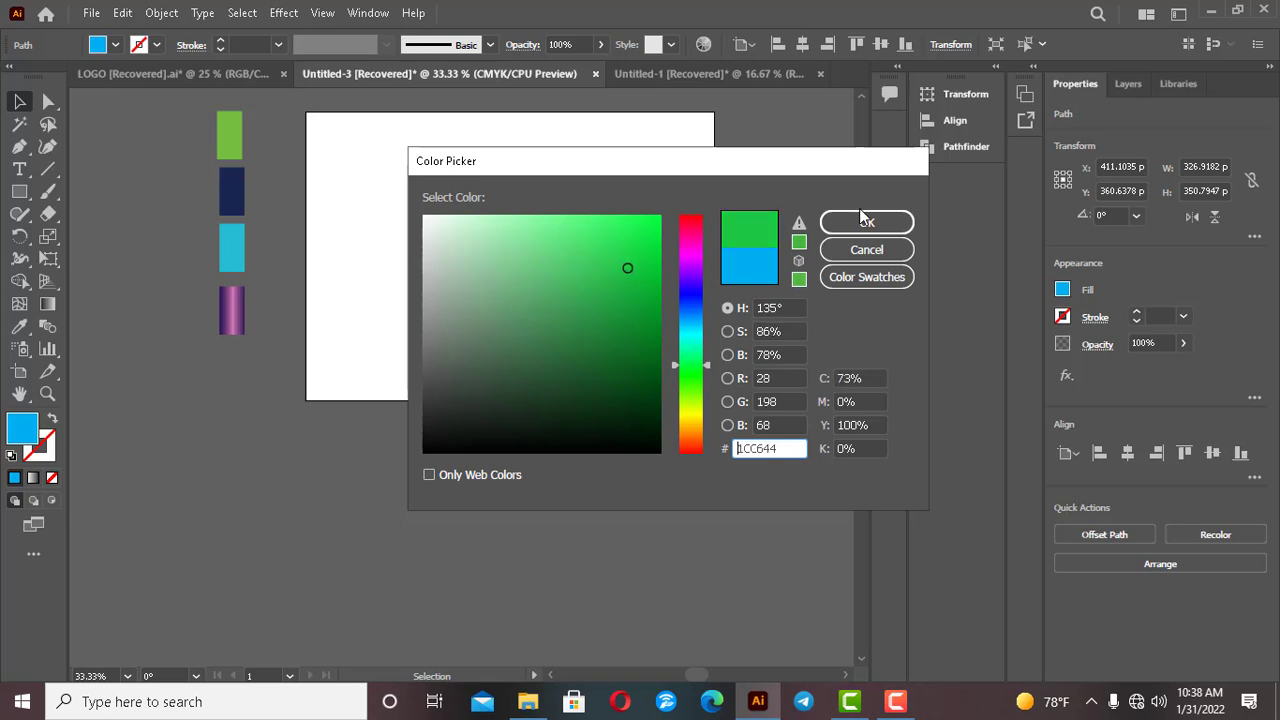
left_click(867, 223)
Reposition the green horse near the middle of the artboard, at about X 421 pt and Y 317 pt
left_click_drag(481, 296, 486, 280)
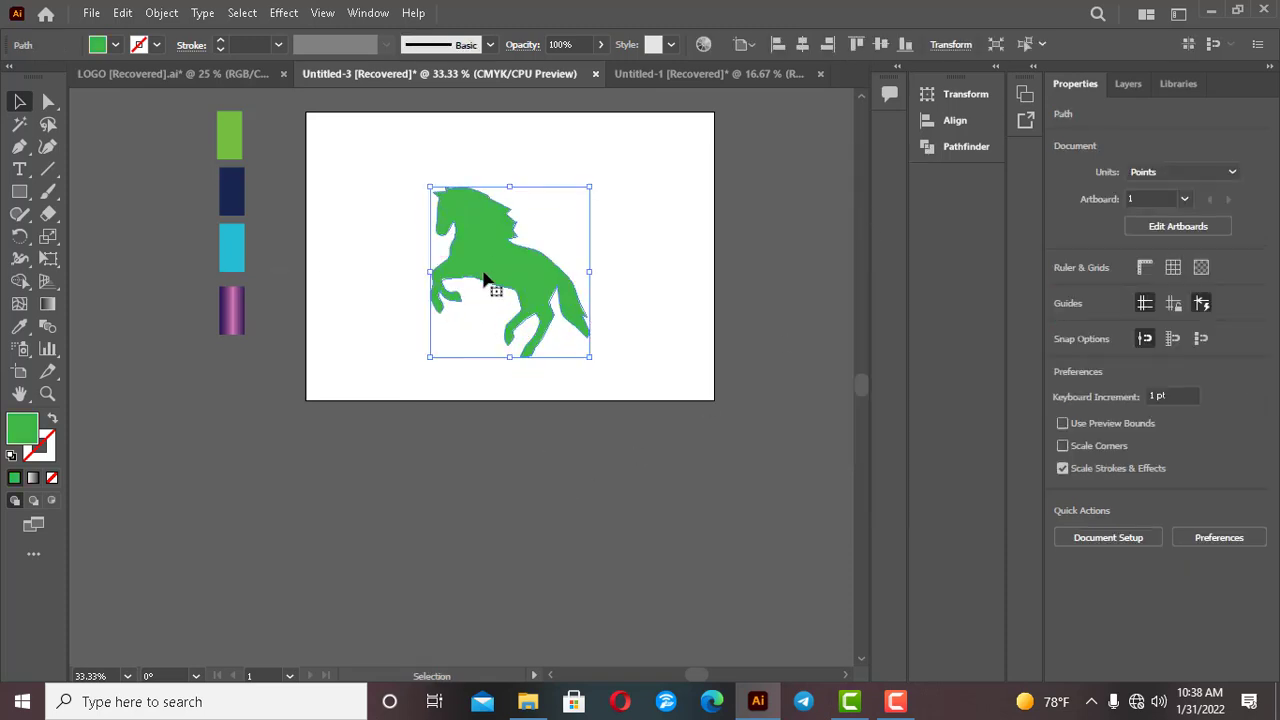
scroll(486, 300, "up", 3)
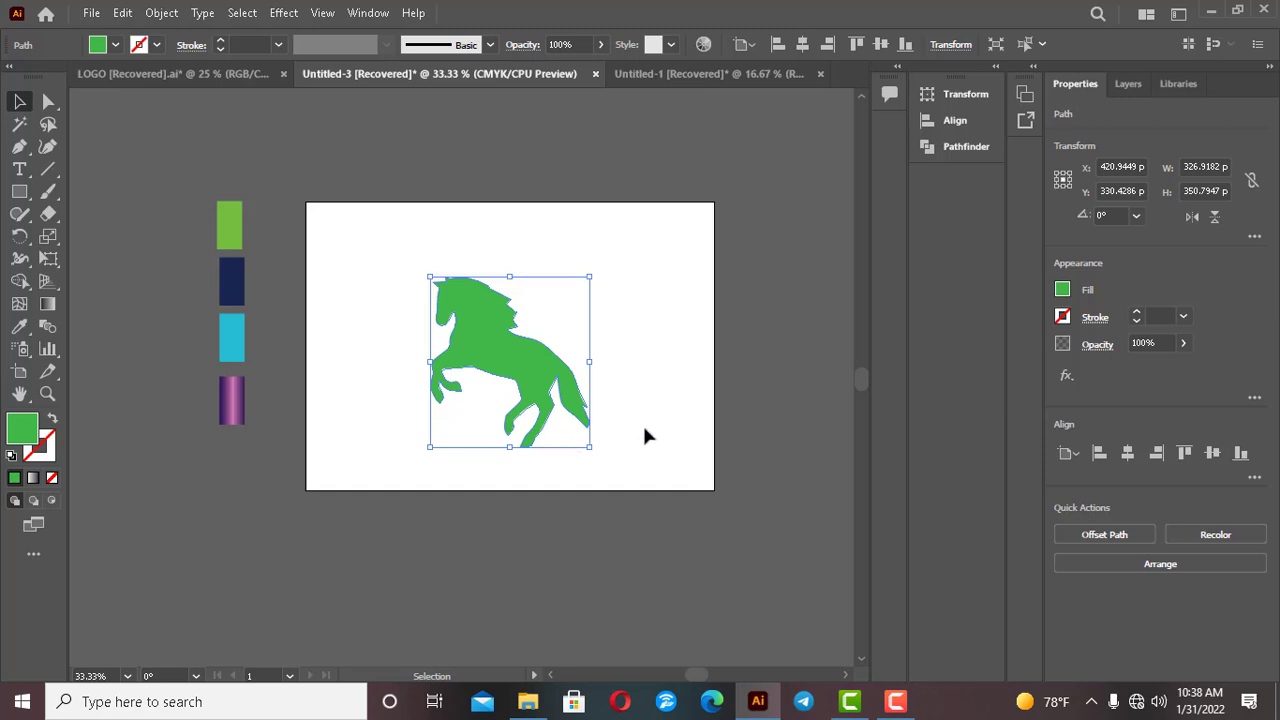
left_click_drag(528, 363, 528, 375)
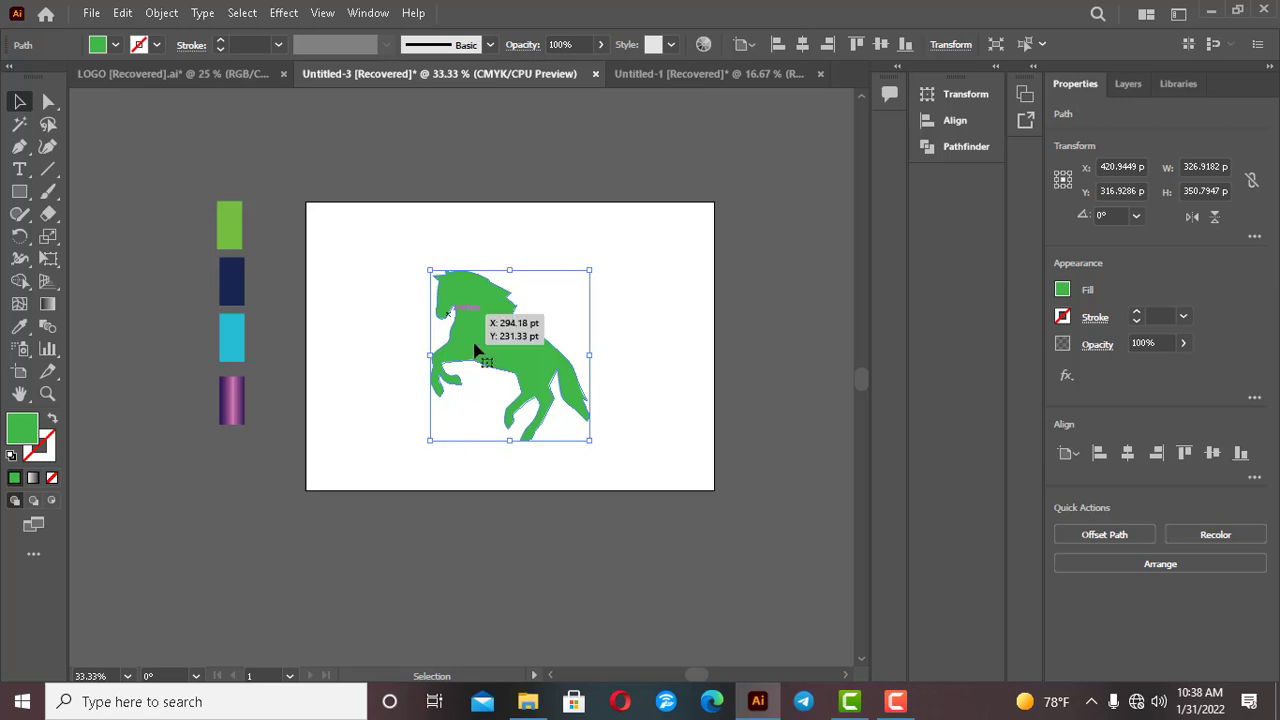
left_click(637, 358)
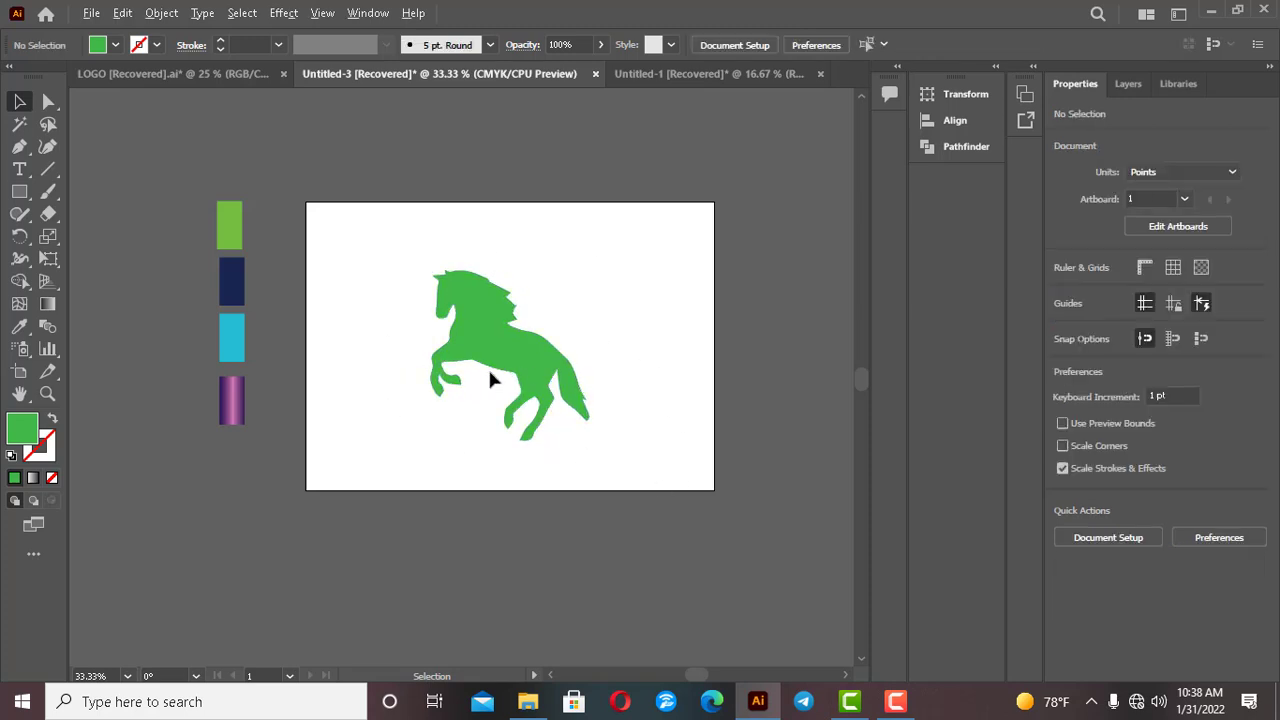
scroll(491, 379, "up", 2)
scroll(503, 364, "up", 1)
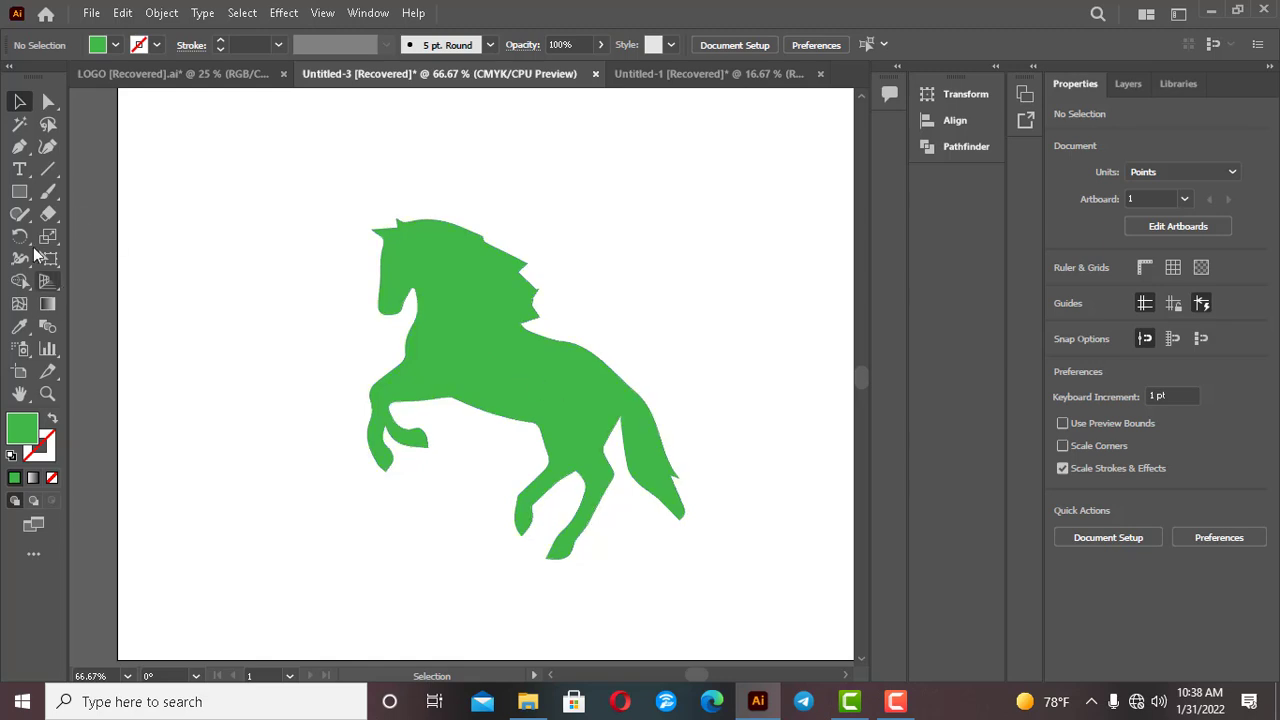
Prepare the Rectangle tool and set its fill to dark blue through the Color Picker
left_click(20, 191)
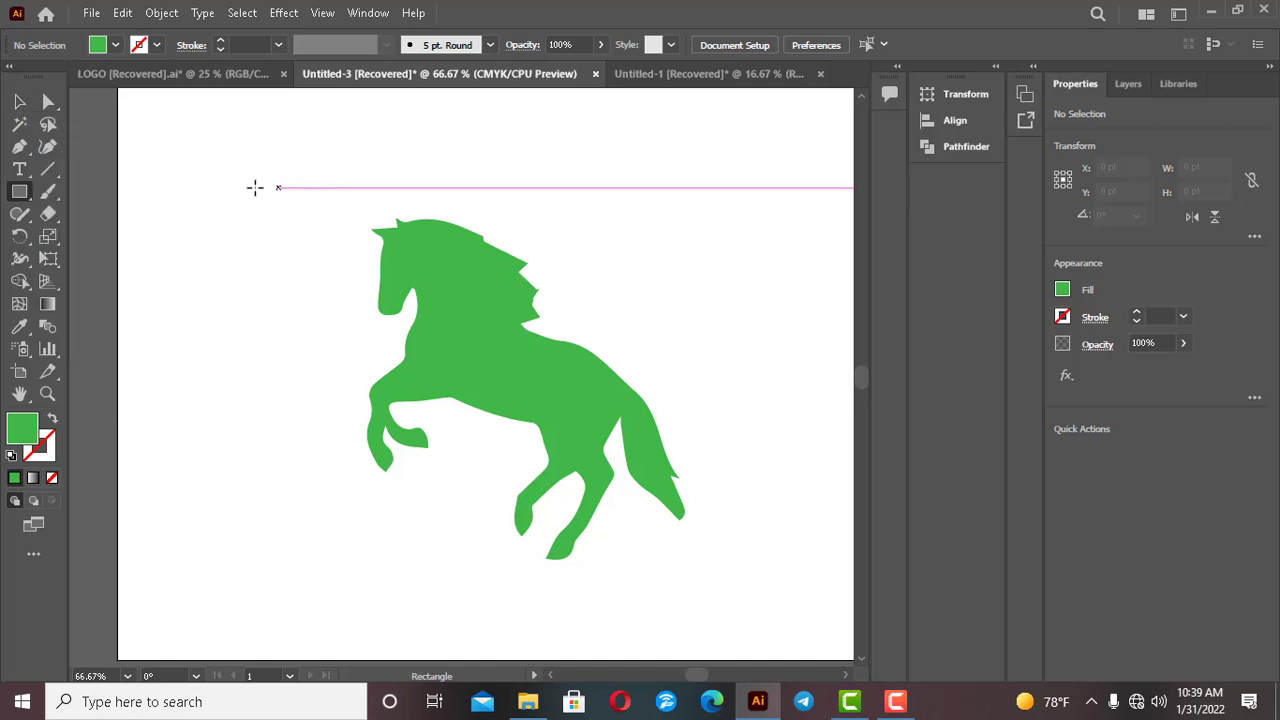
left_click(243, 13)
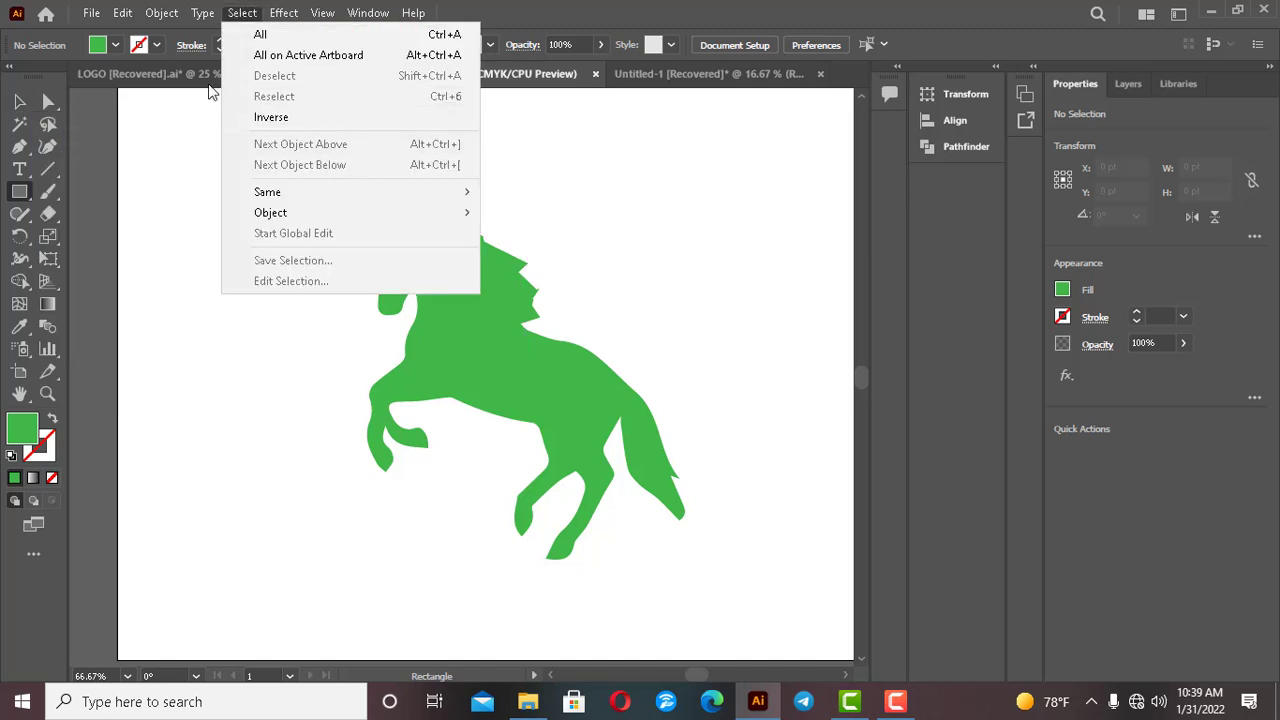
left_click(18, 195)
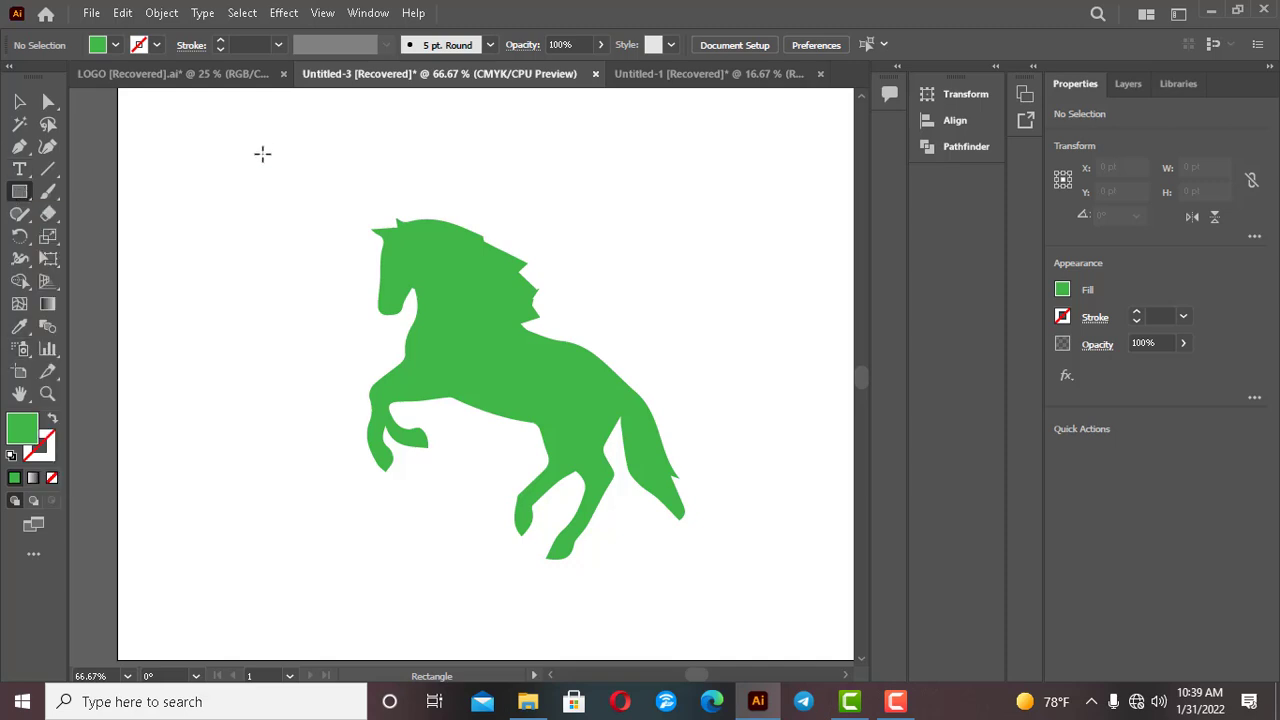
double_click(25, 421)
left_click(687, 305)
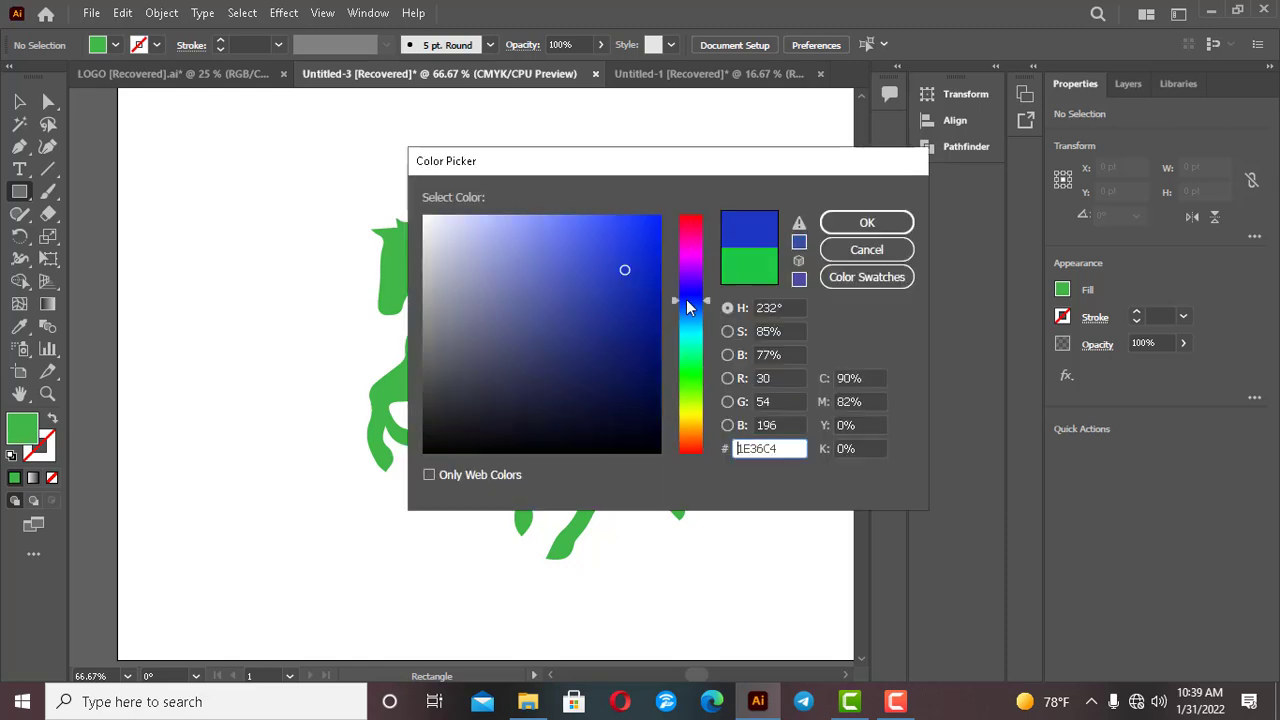
left_click(651, 250)
left_click(848, 222)
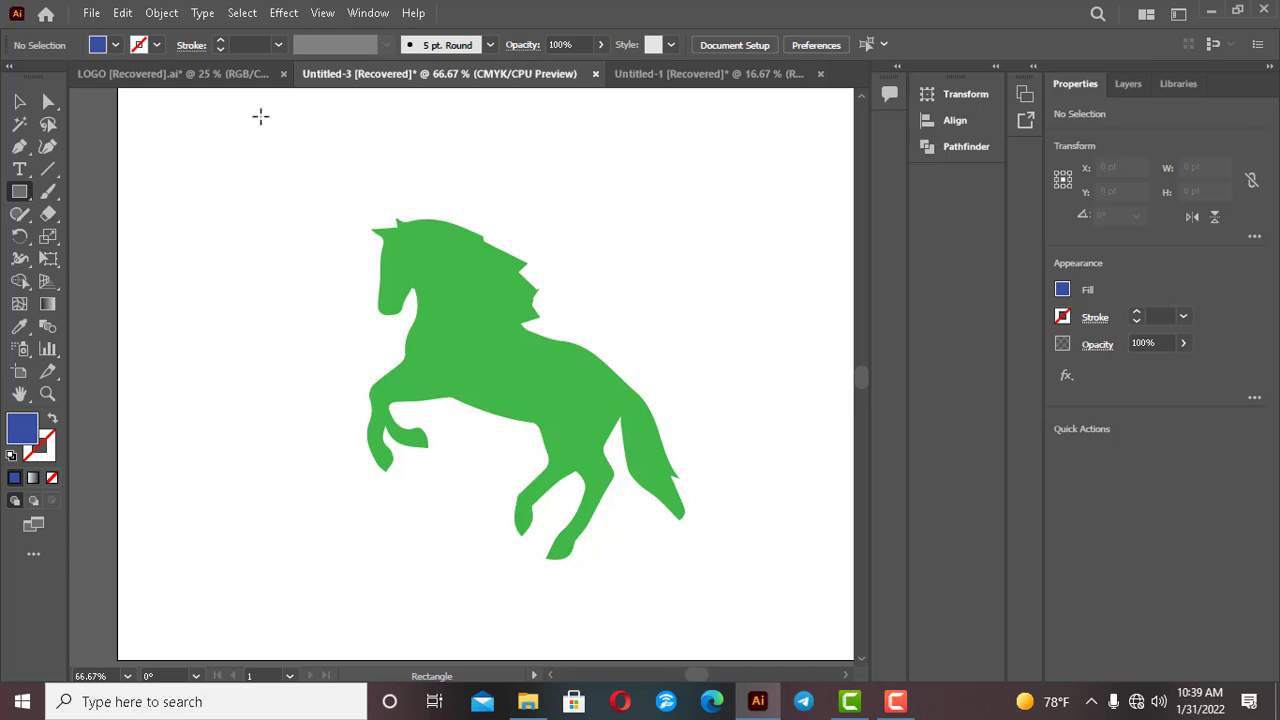
Draw a tall vertical blue bar about 550 pt high in front of the horse and narrow it to about 10.6 pt
left_click_drag(260, 116, 276, 650)
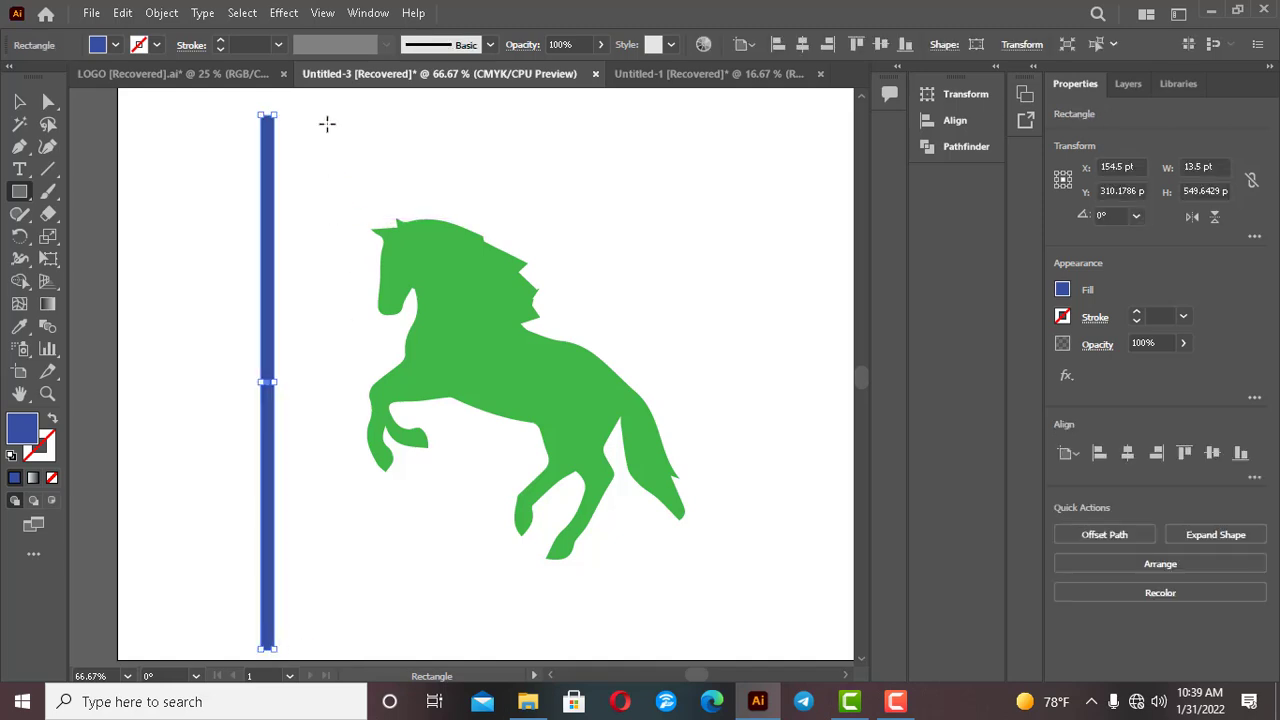
left_click(19, 101)
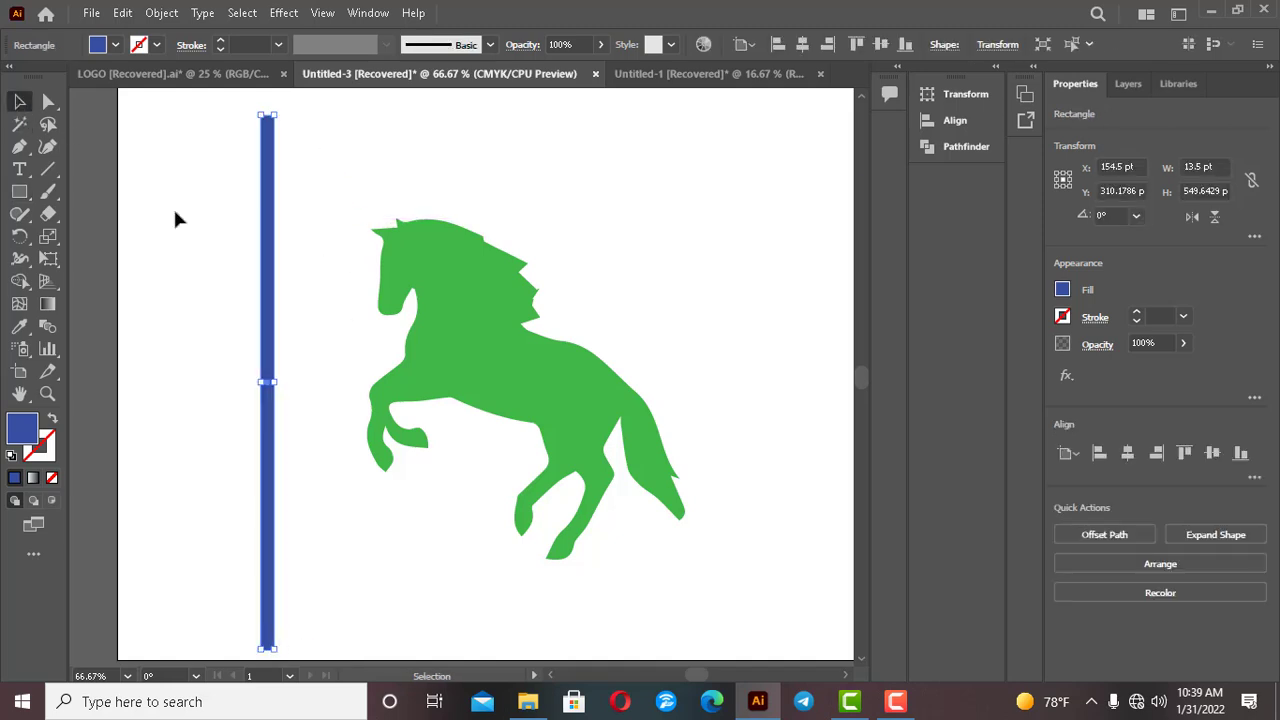
scroll(278, 381, "up", 1)
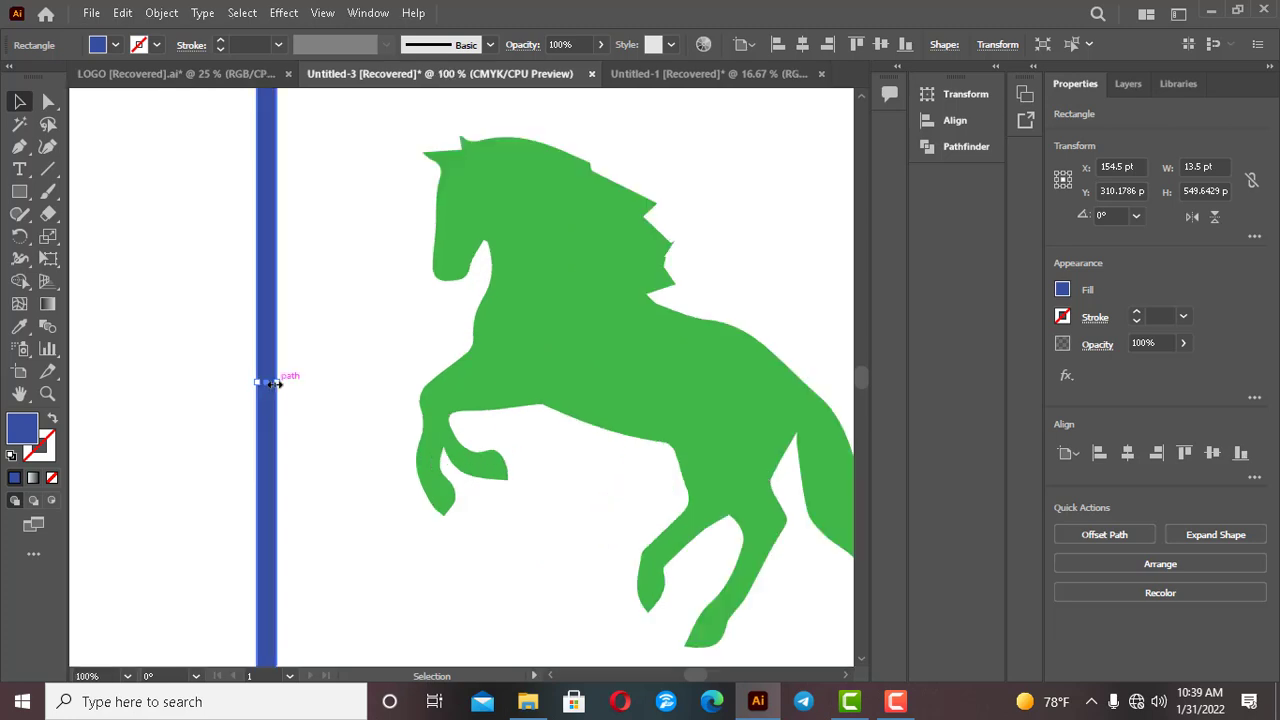
left_click_drag(277, 385, 273, 386)
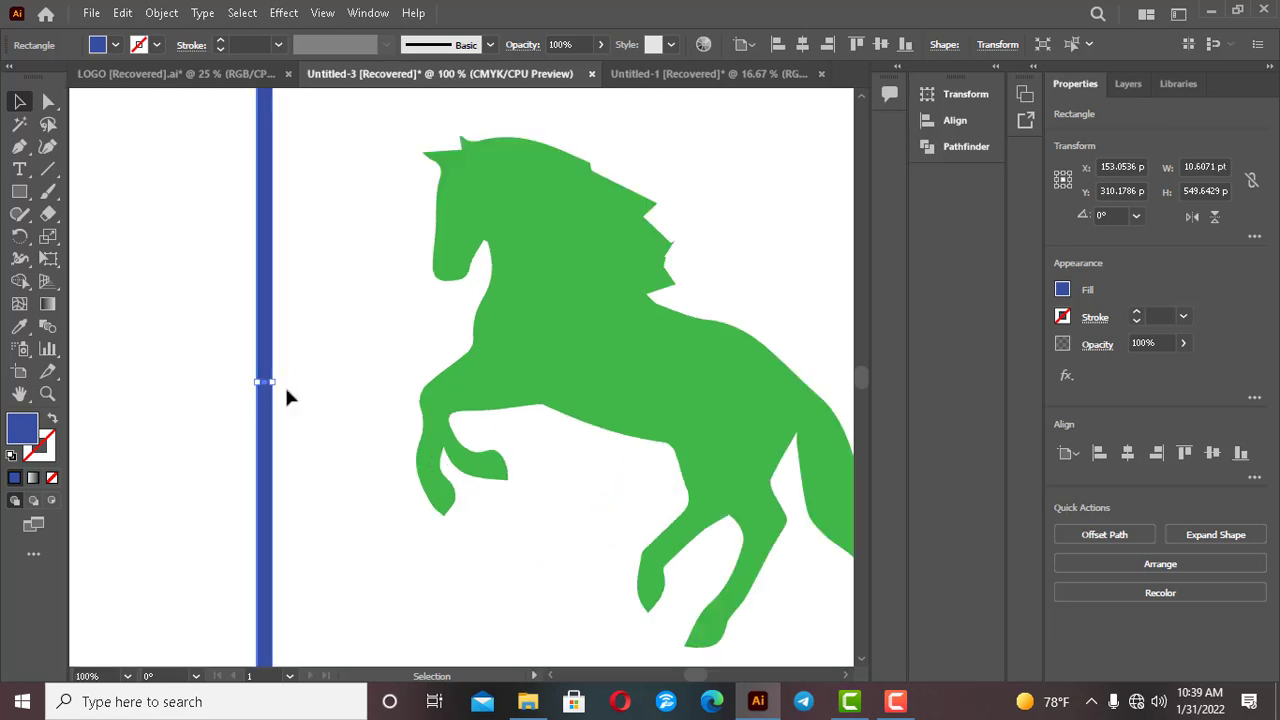
Move the blue bar close to the horse's front leg, at about X 238 pt, and narrow it to 7.5 pt
scroll(285, 384, "down", 1)
left_click_drag(272, 433, 353, 423)
left_click(389, 524)
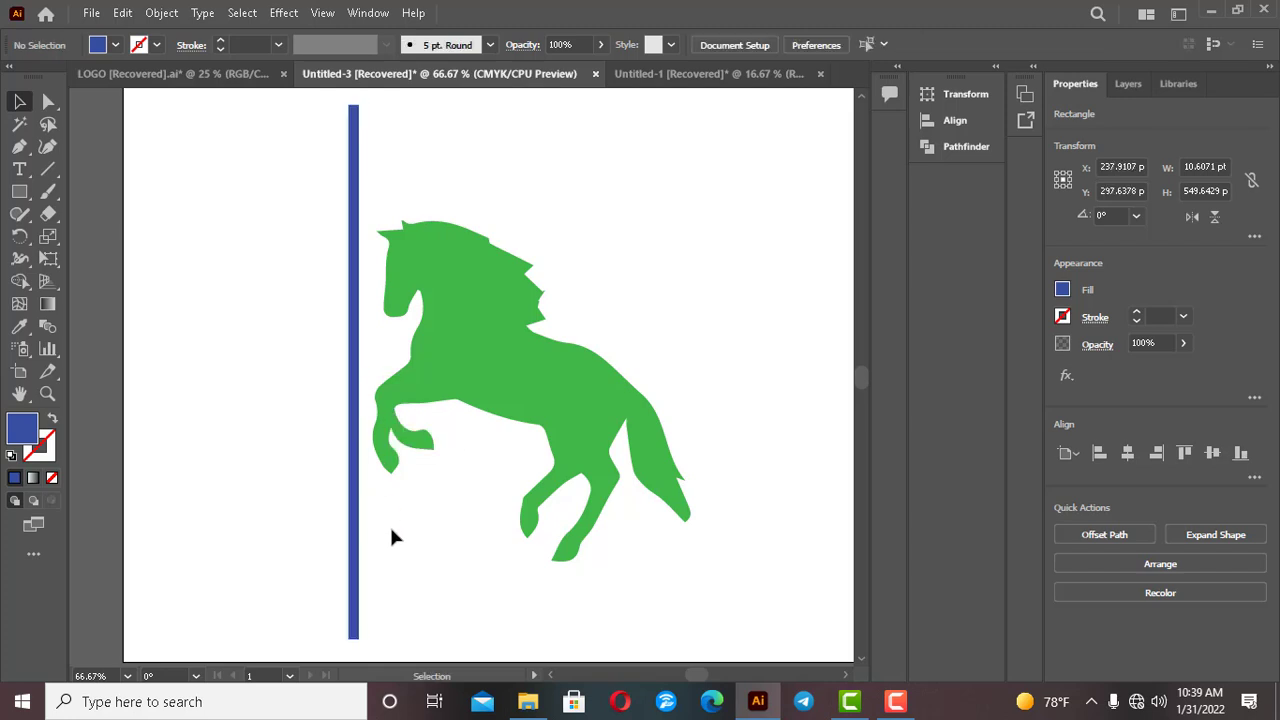
left_click(353, 515)
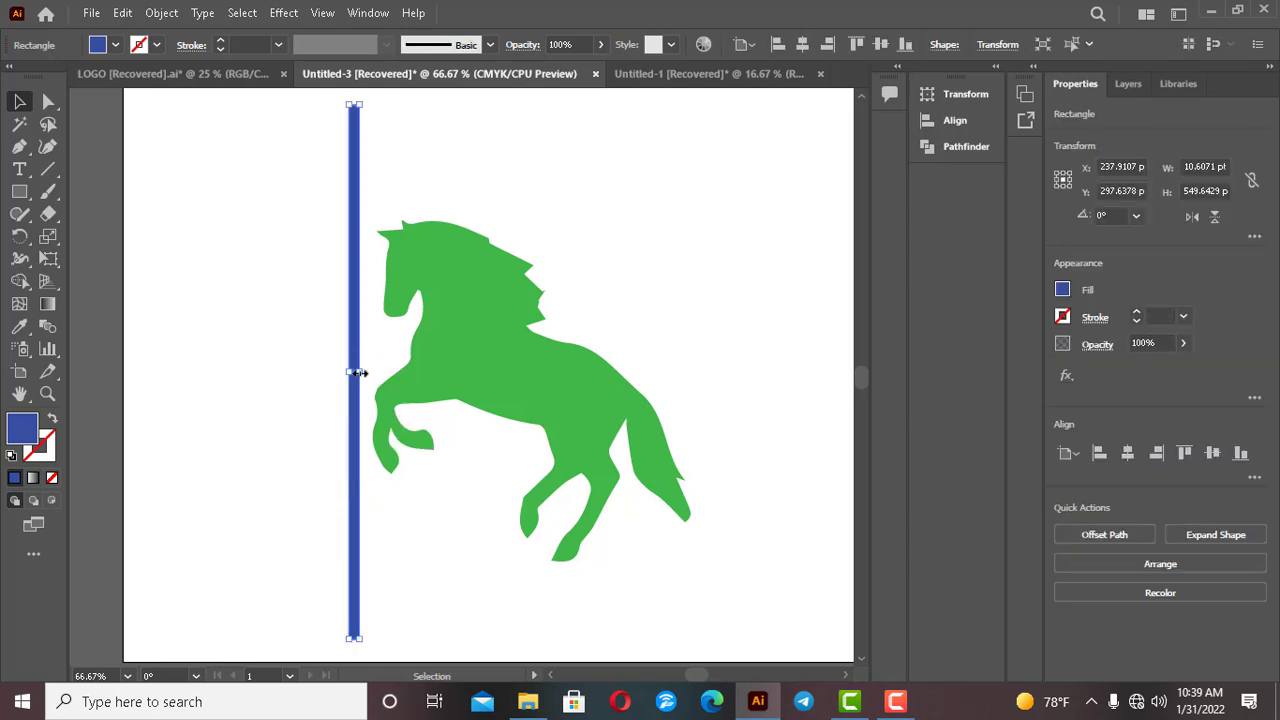
scroll(358, 375, "up", 4)
scroll(353, 391, "up", 2)
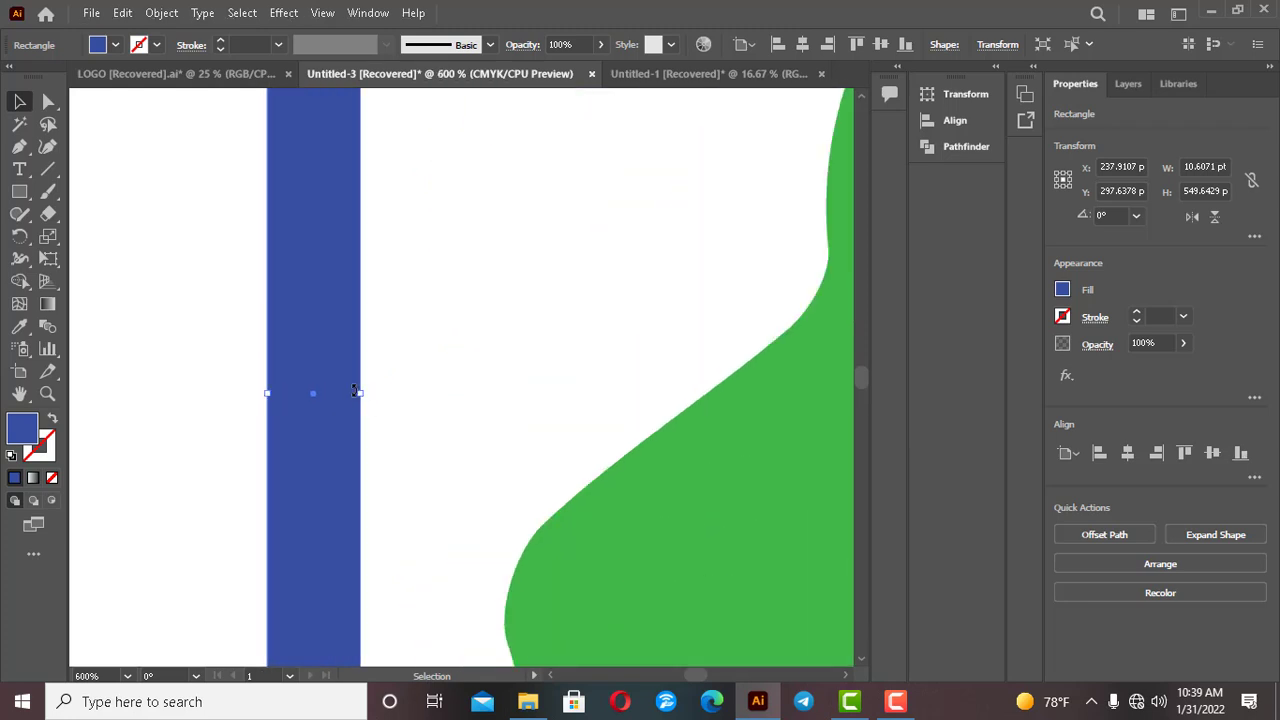
left_click_drag(357, 392, 332, 412)
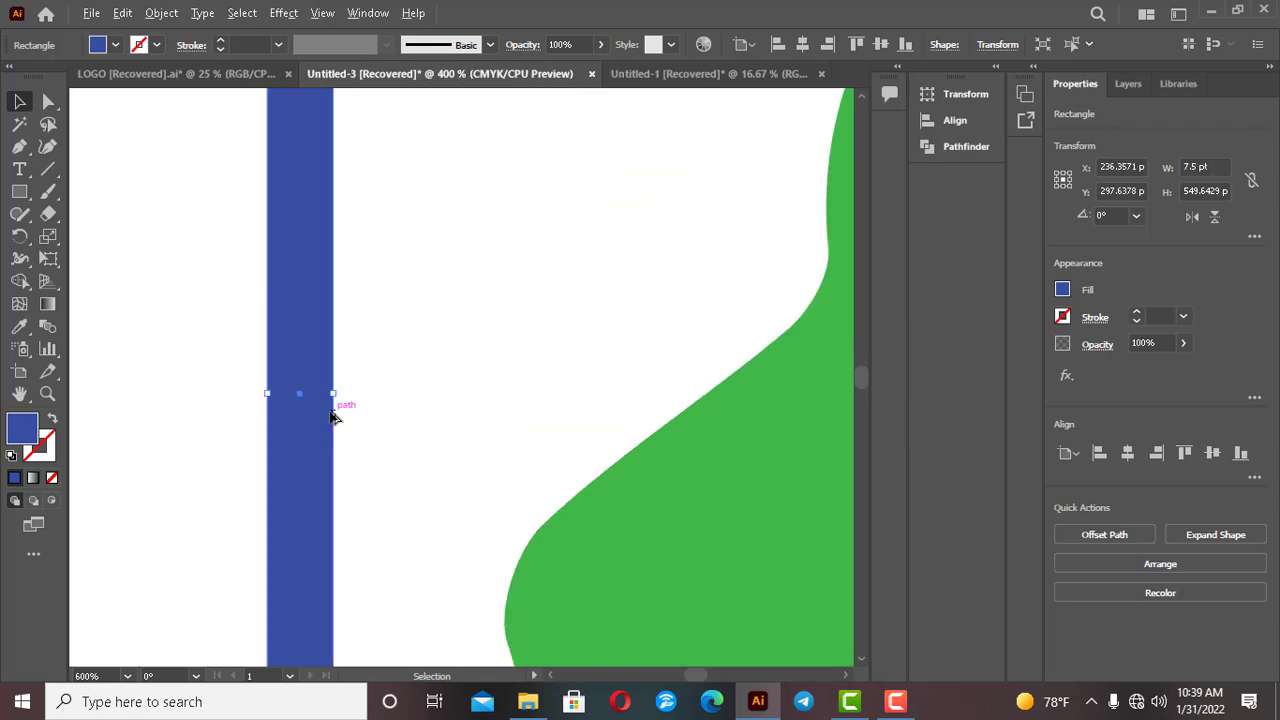
scroll(330, 414, "down", 4)
scroll(332, 420, "up", 1)
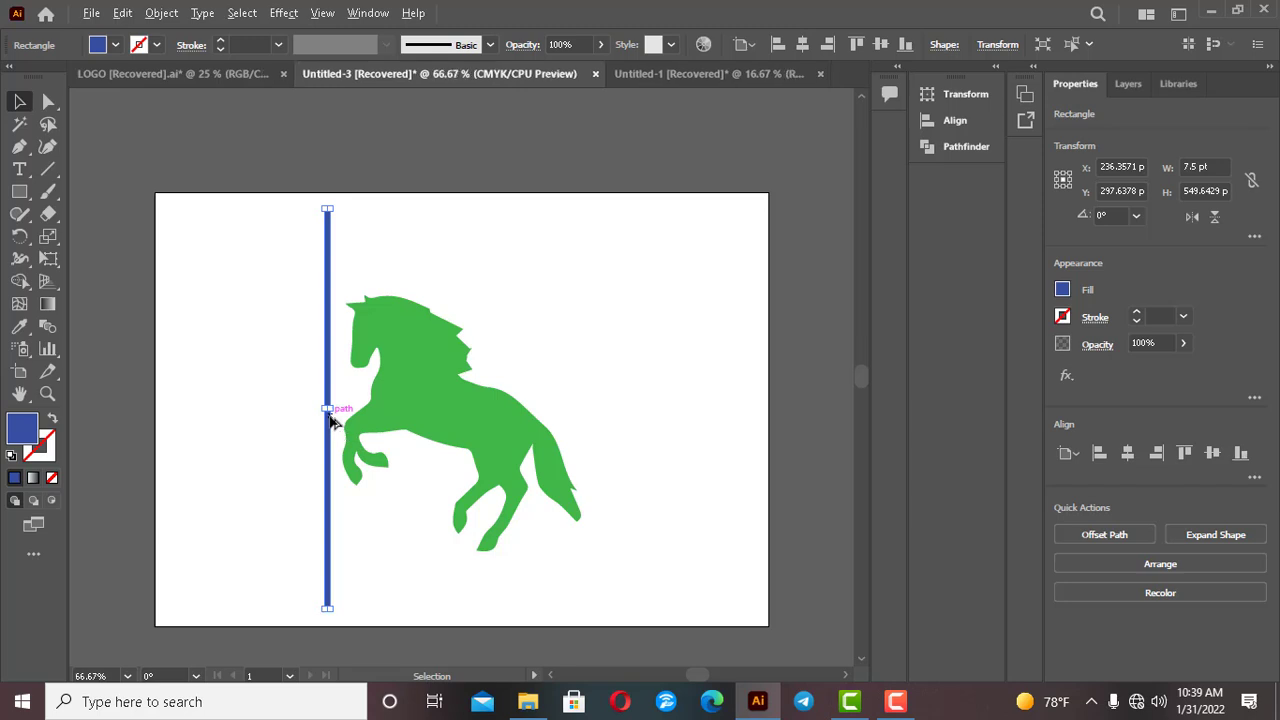
Shift the bar slightly closer to the horse, to about X 244 pt and Y 293 pt
left_click(400, 551)
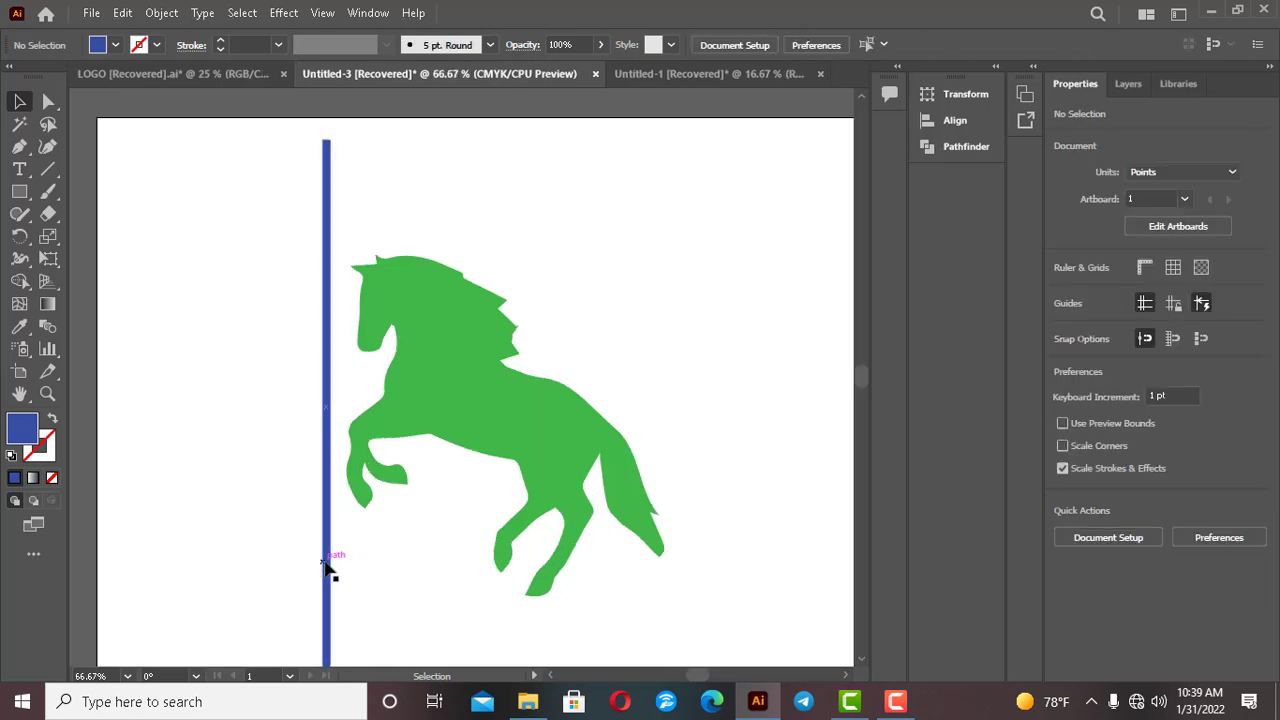
left_click_drag(328, 569, 334, 566)
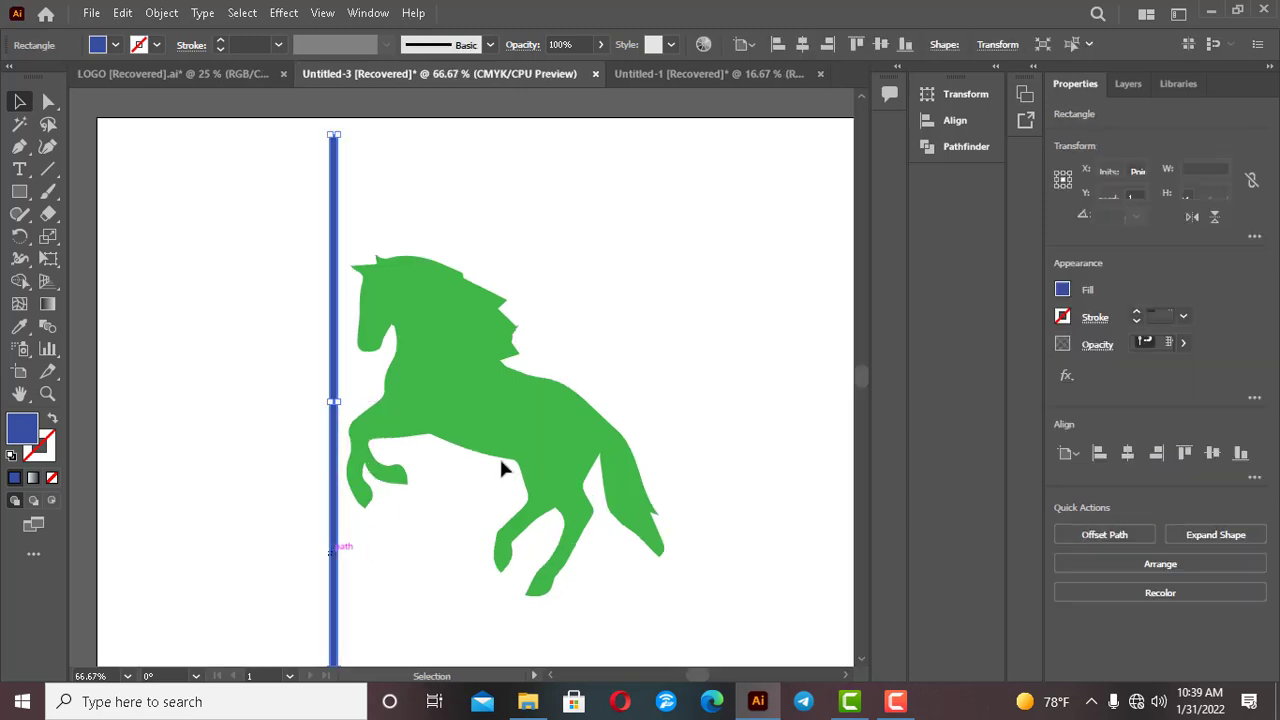
scroll(412, 532, "down", 1)
scroll(351, 484, "up", 1)
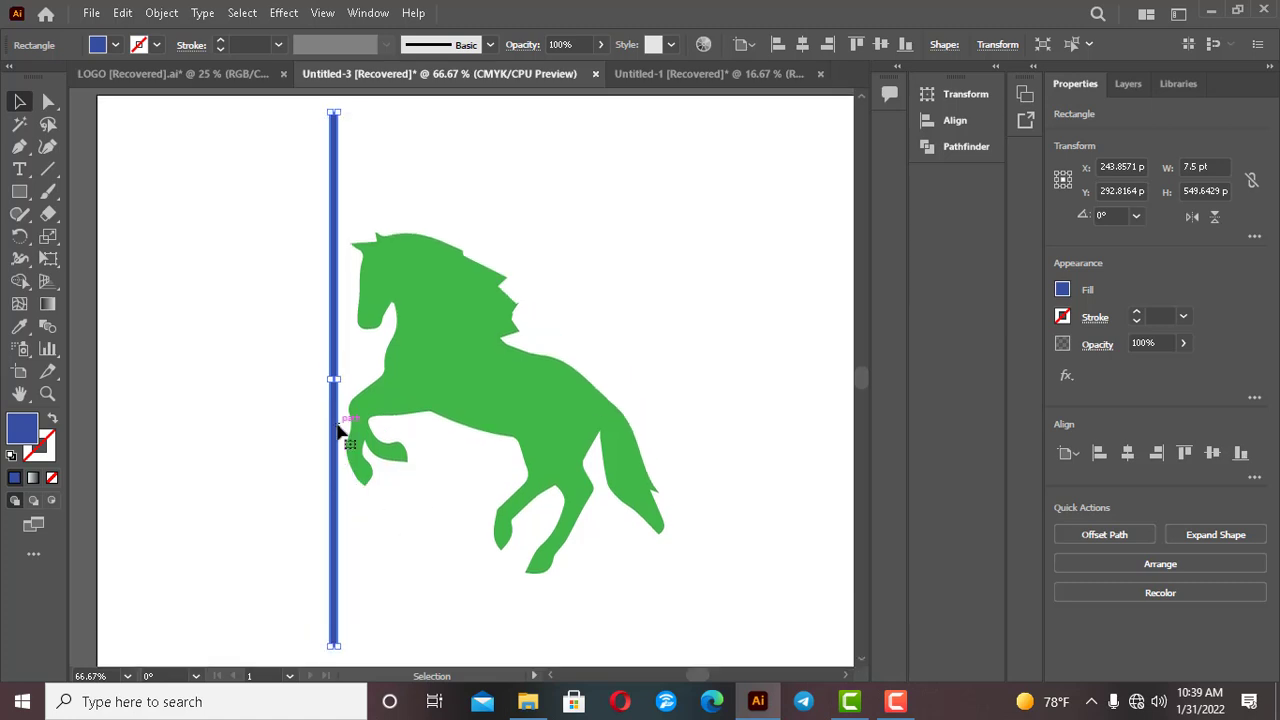
Duplicate the bar horizontally to the other side of the horse, placing the copy just past the tail at about X 601 pt
left_click_drag(341, 420, 713, 419)
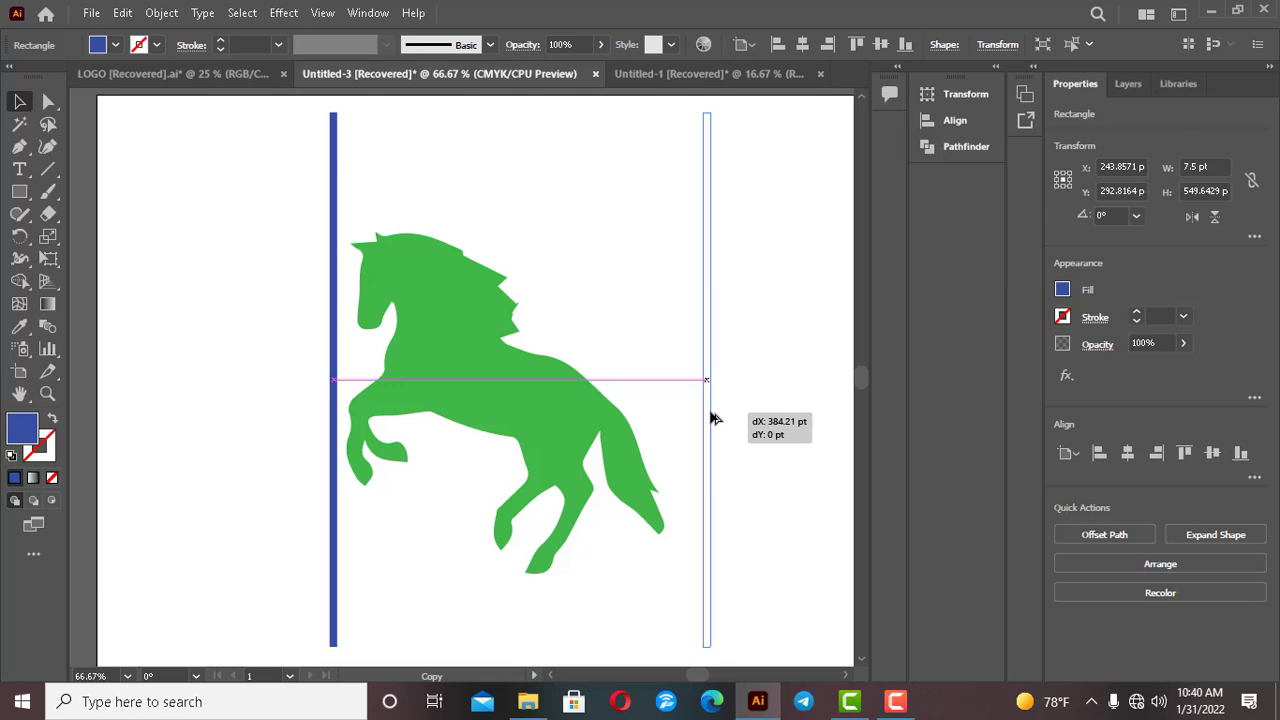
left_click_drag(713, 419, 711, 417)
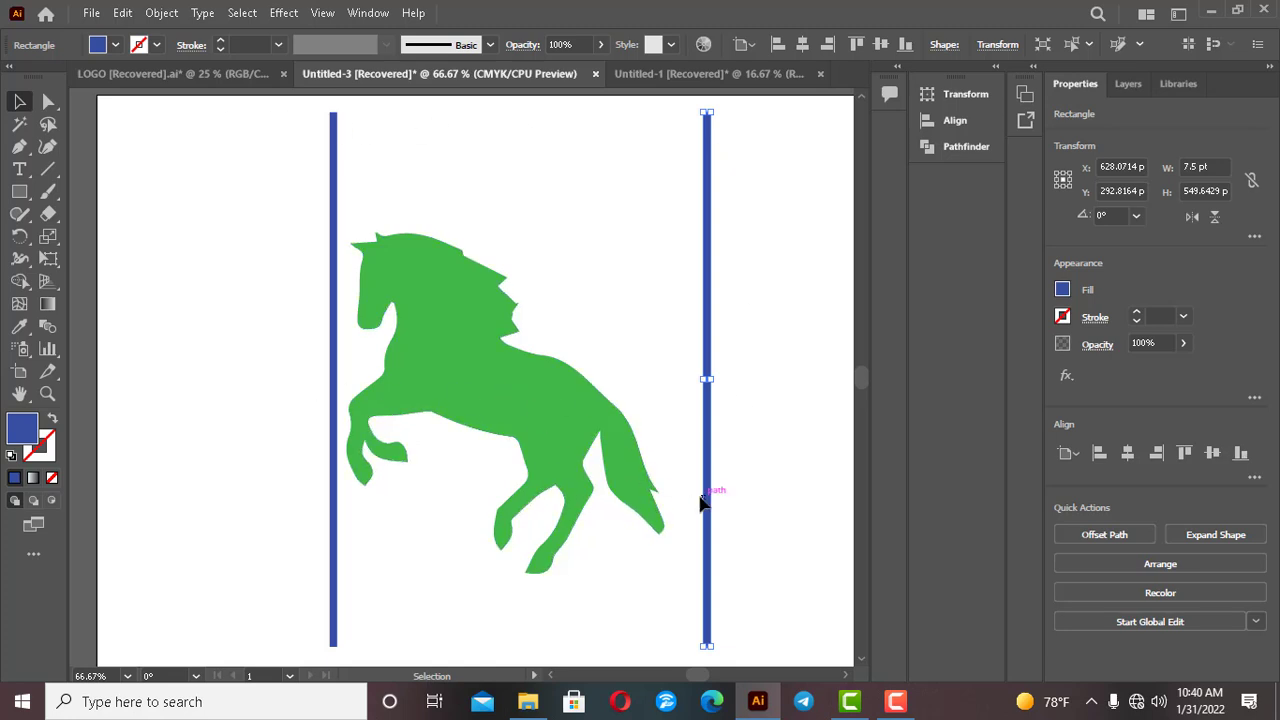
left_click_drag(713, 487, 684, 470)
left_click(322, 12)
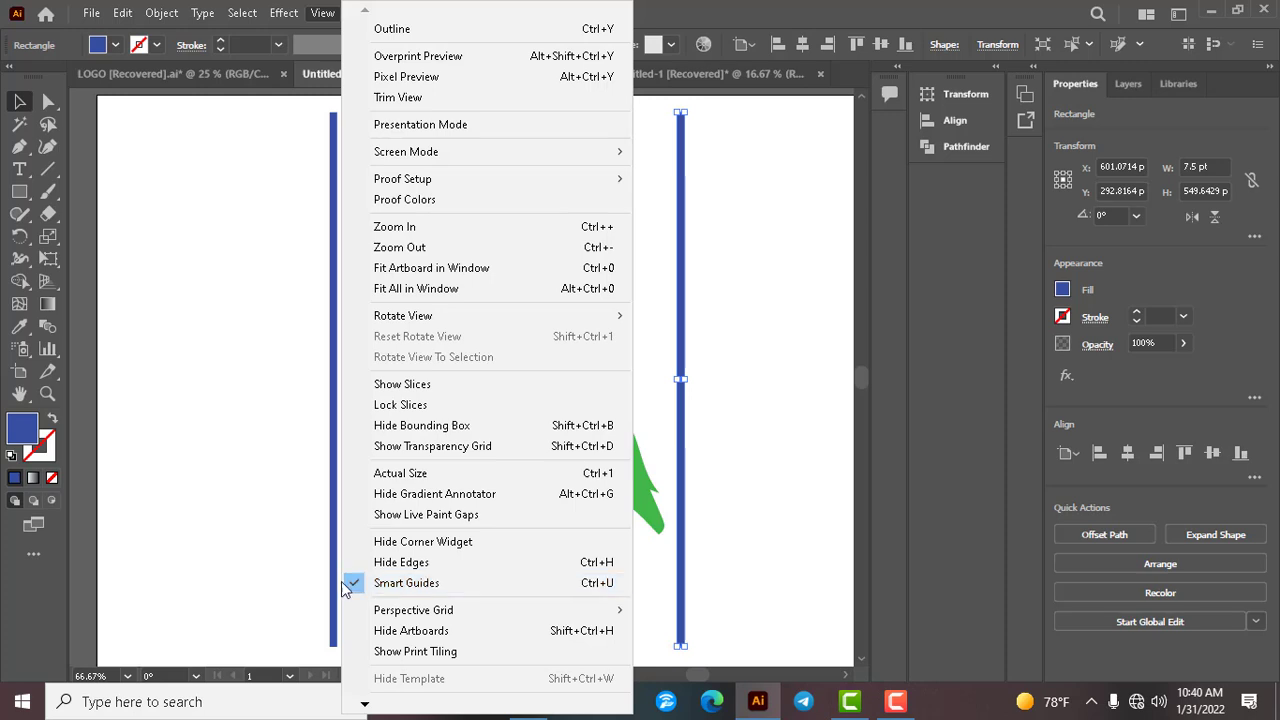
left_click(705, 333)
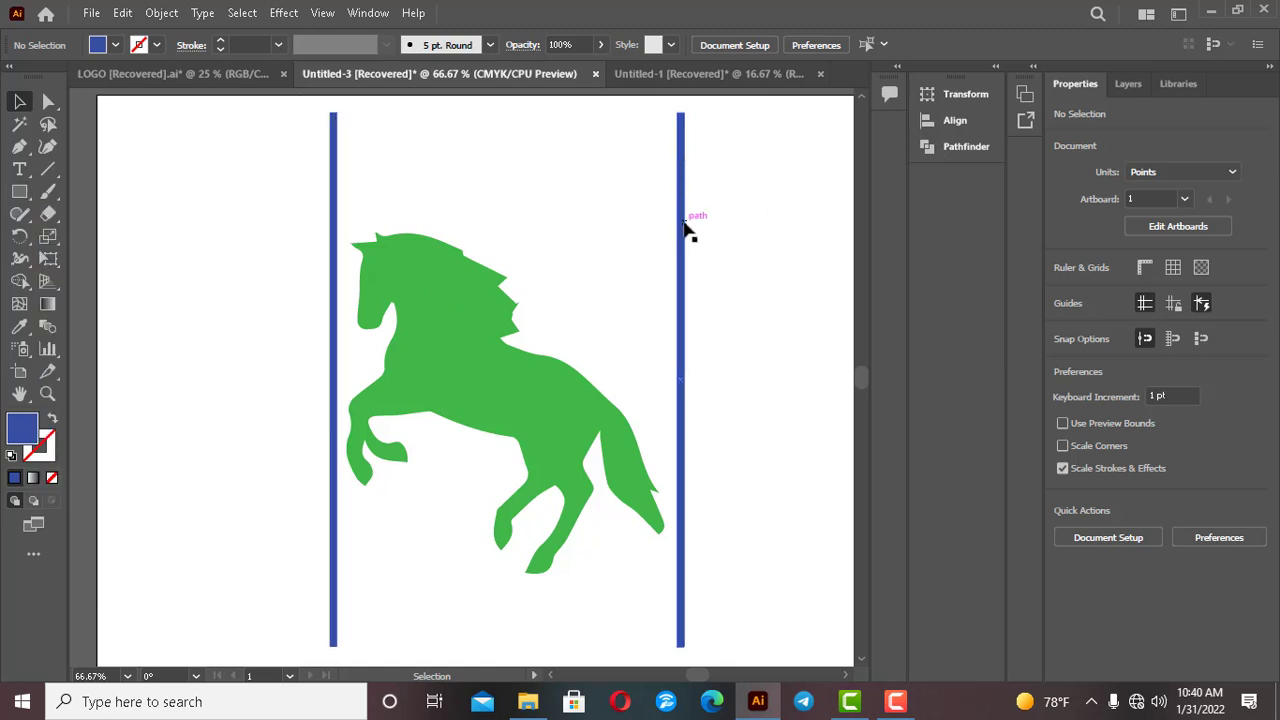
Select both blue bars and make a blend between them
left_click_drag(276, 135, 705, 150)
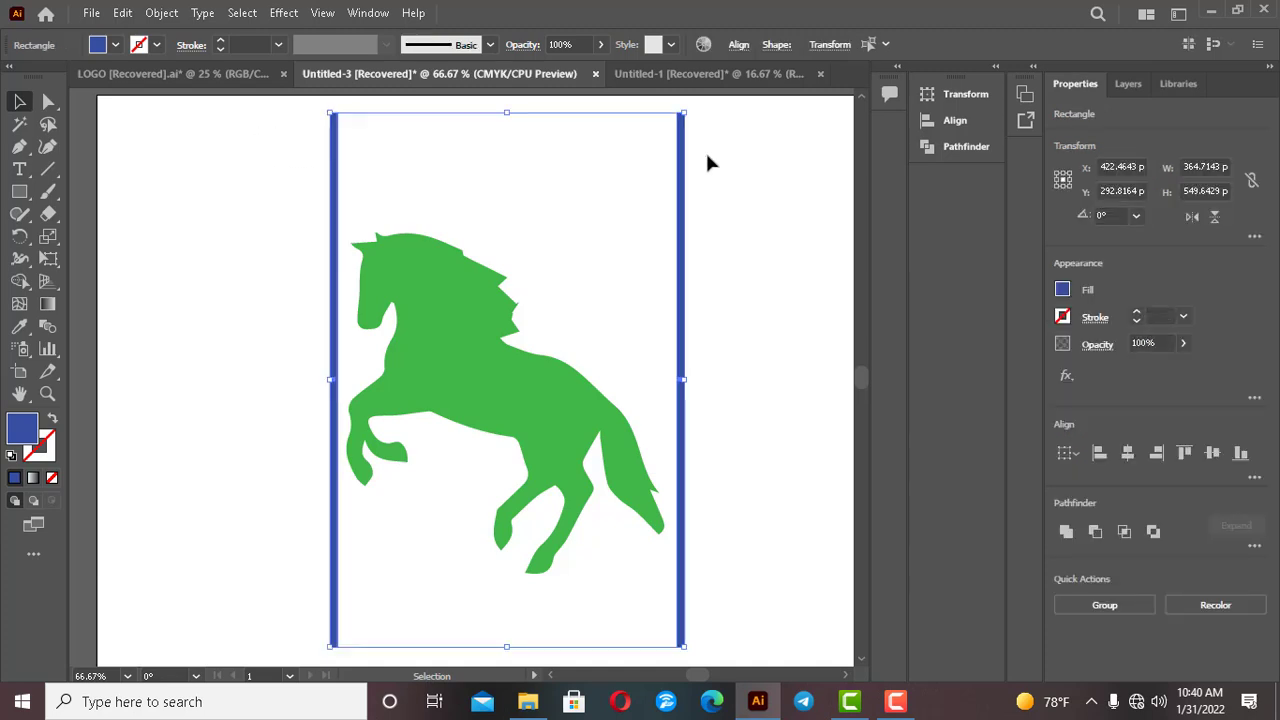
left_click(170, 14)
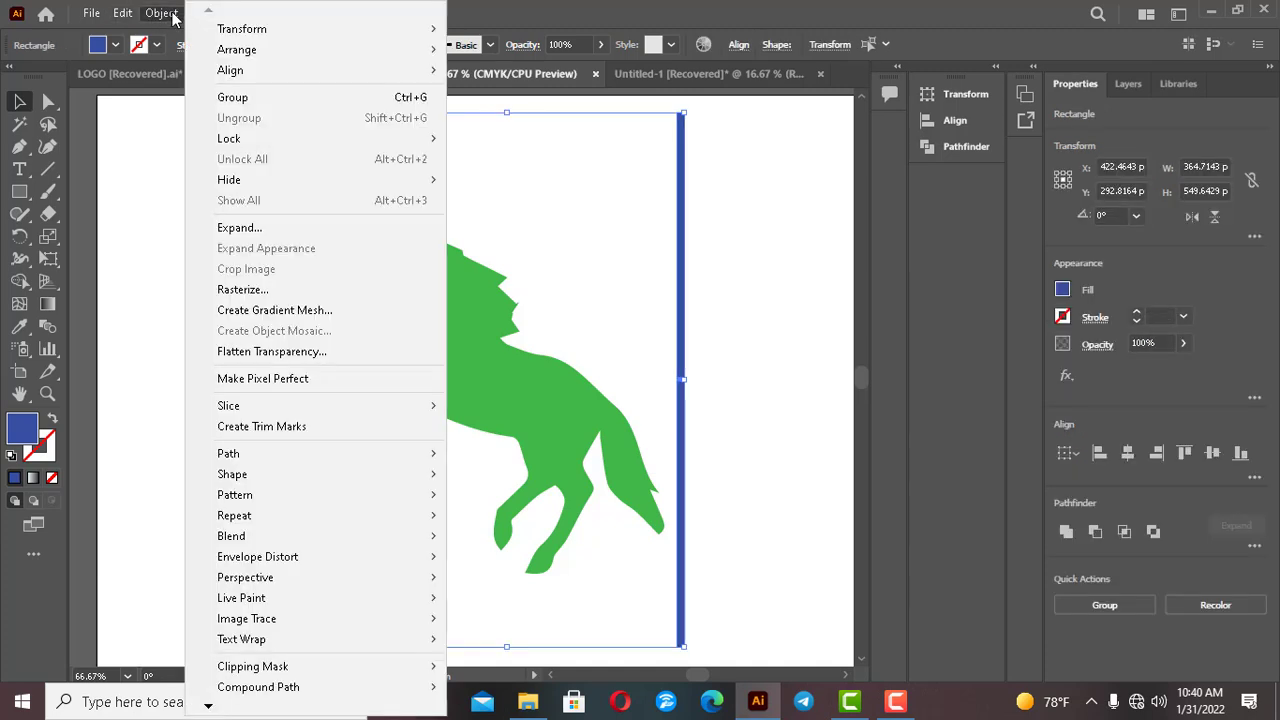
mouse_move(286, 535)
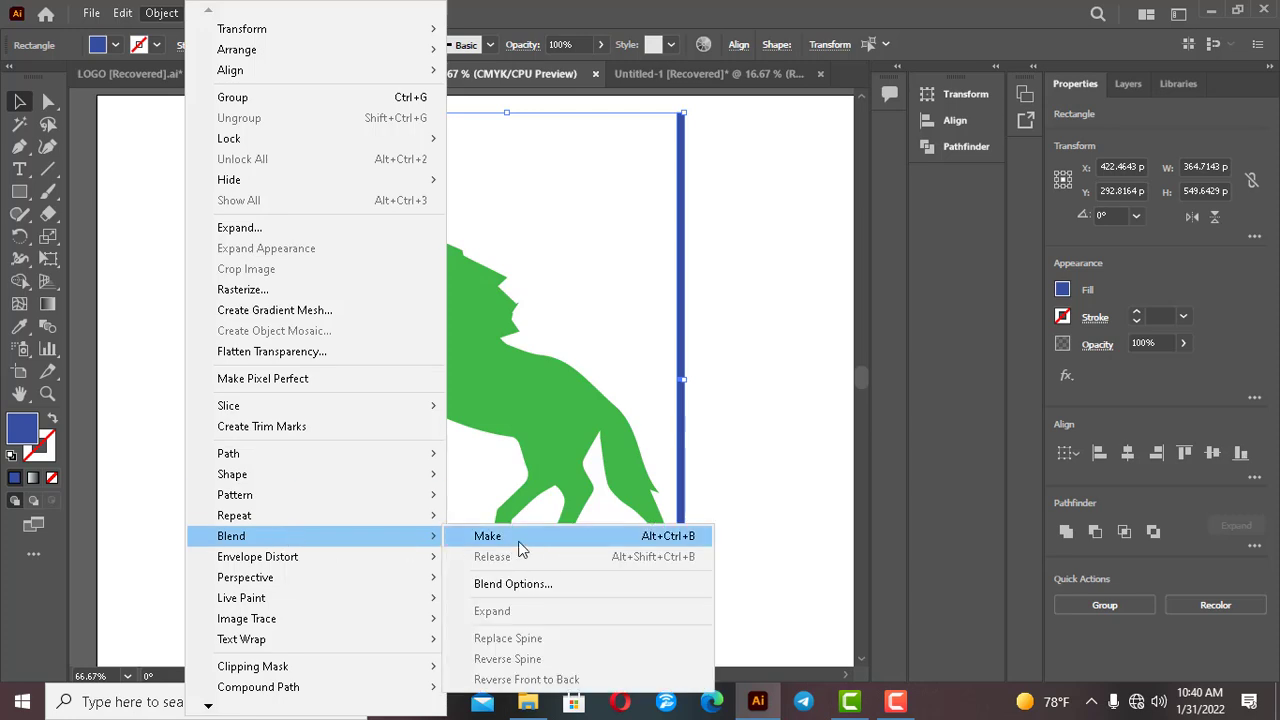
left_click(490, 537)
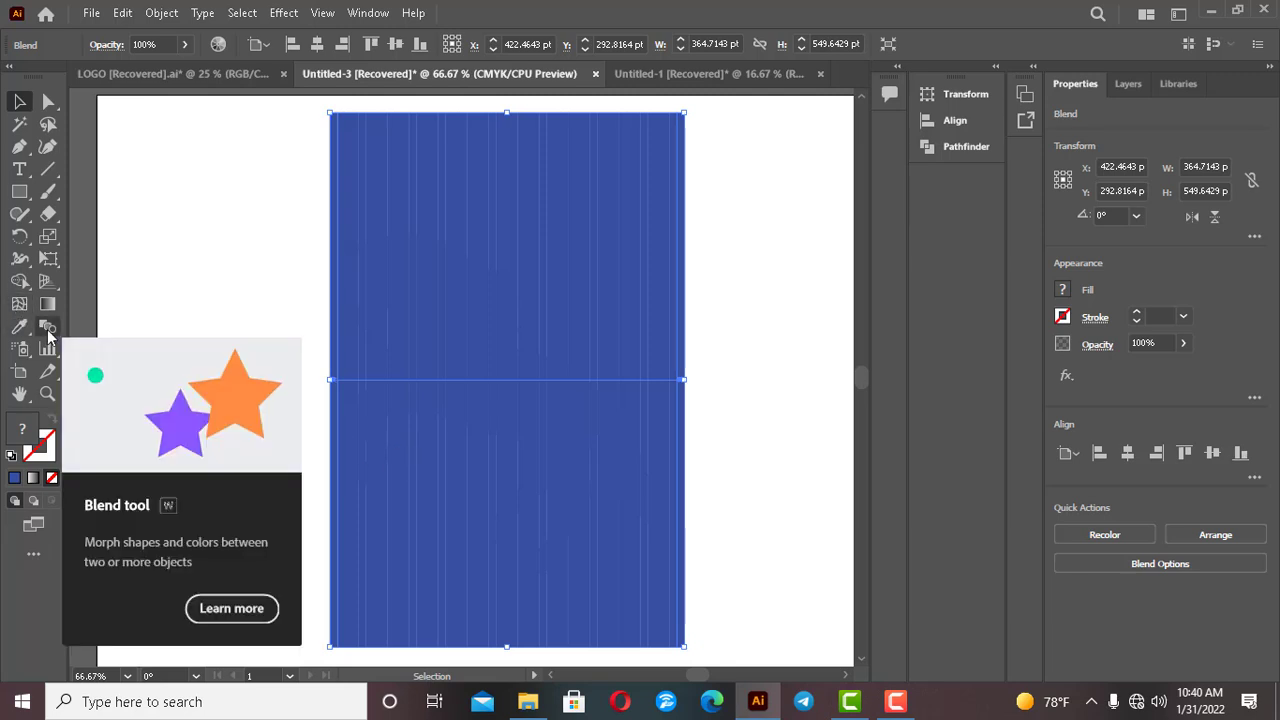
Open the blend's options, turn on the preview, and set the spacing to Specified Steps
left_click(156, 16)
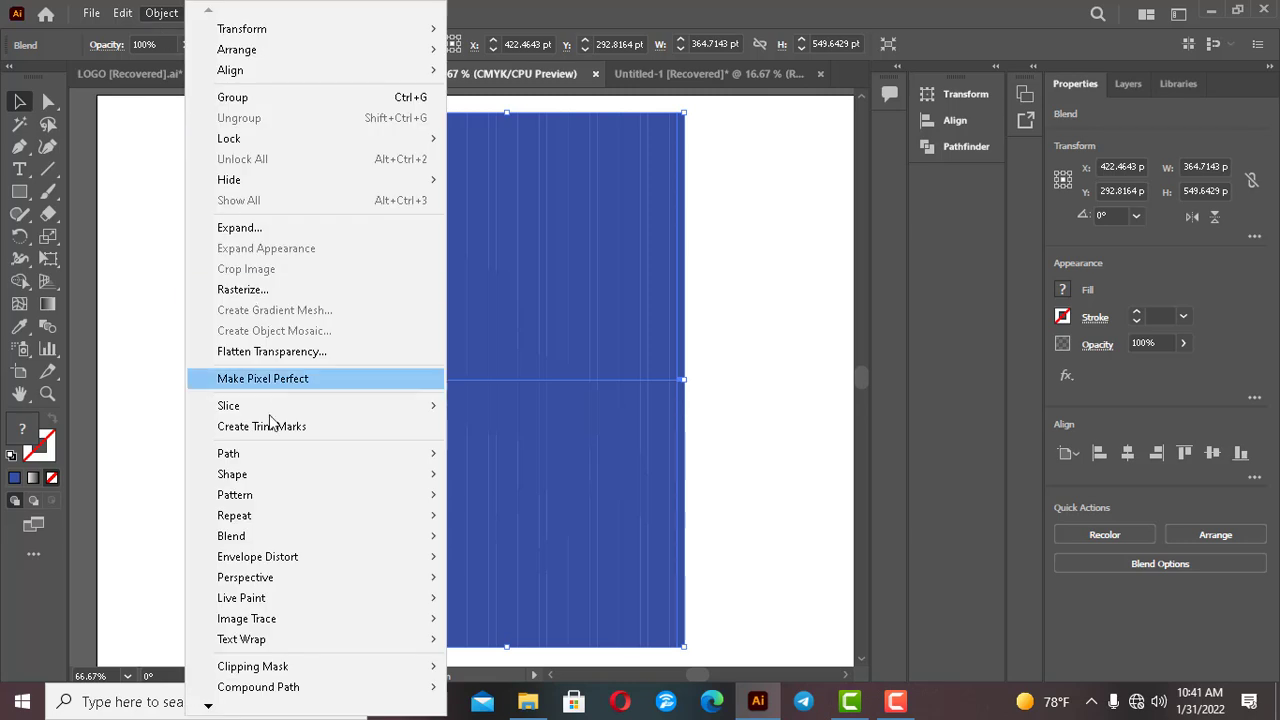
mouse_move(258, 538)
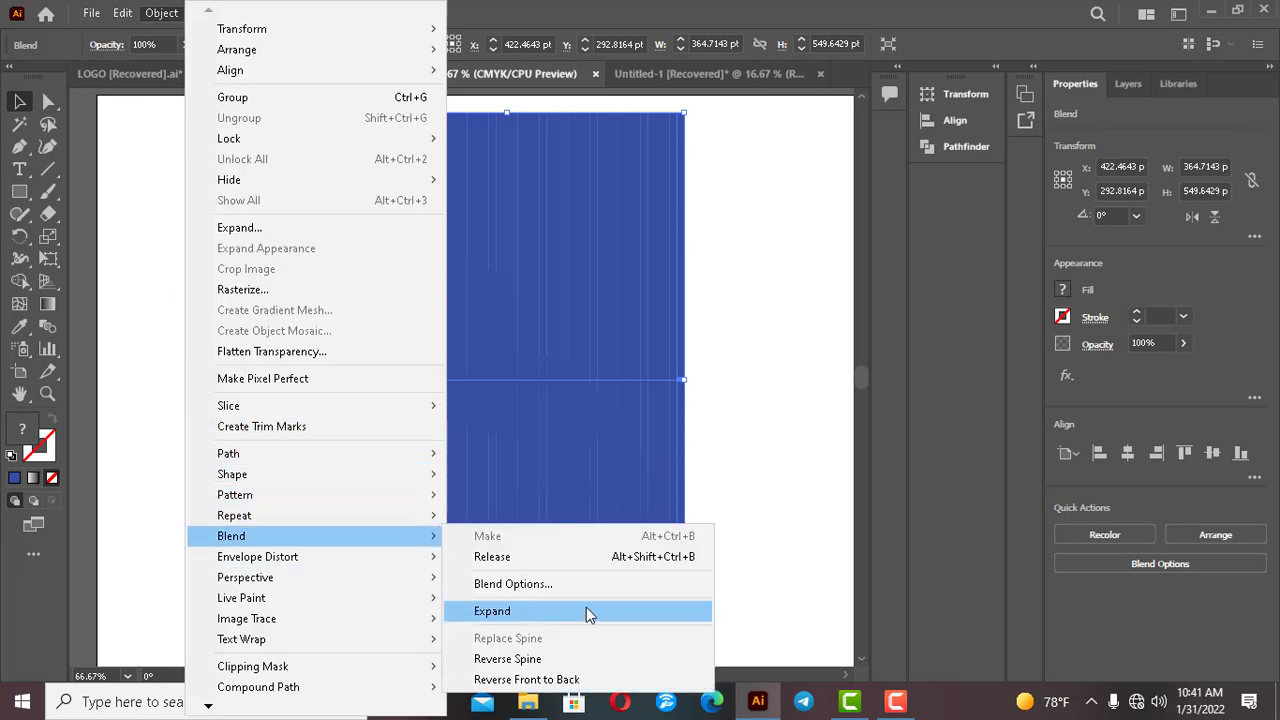
left_click(48, 328)
double_click(48, 328)
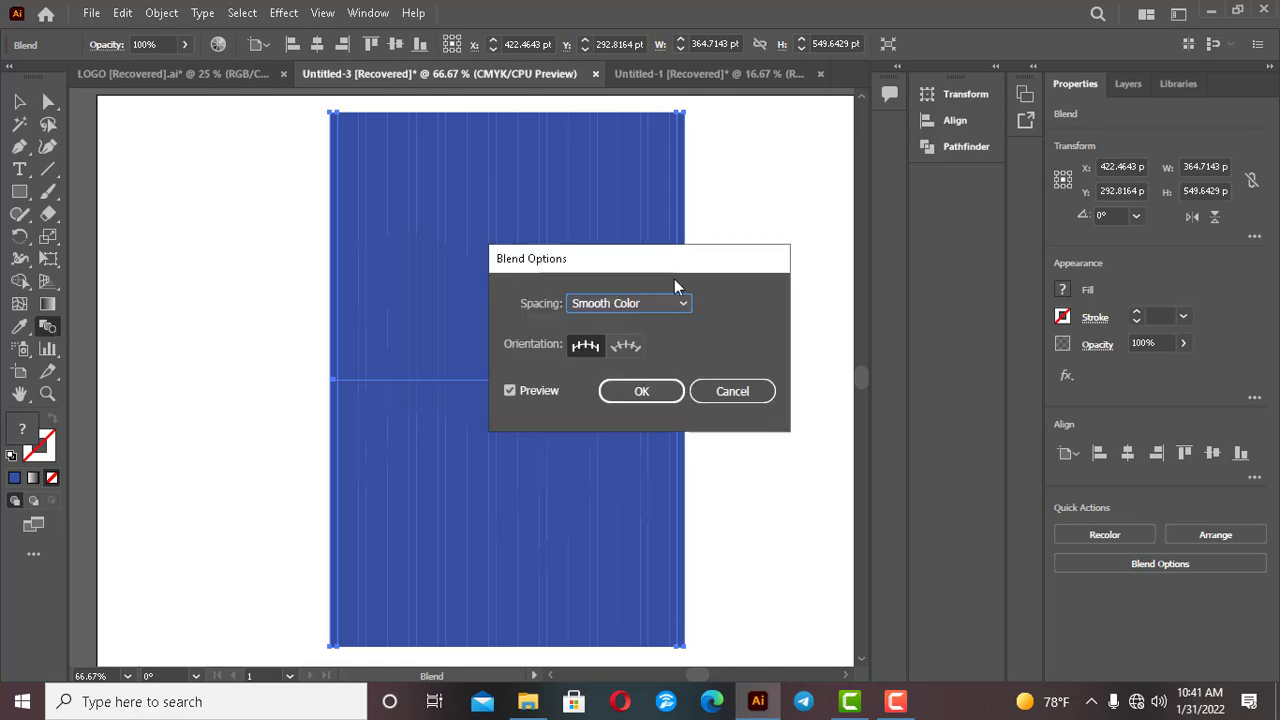
left_click_drag(645, 259, 867, 219)
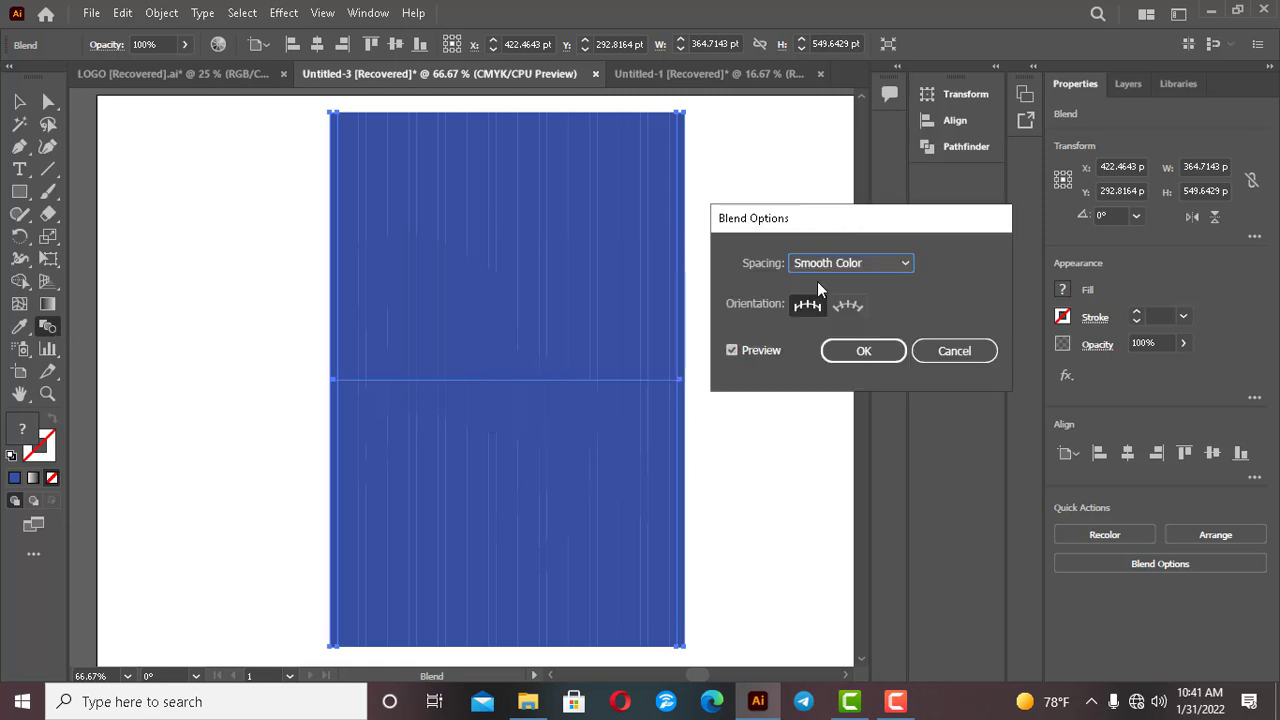
left_click(731, 350)
left_click(884, 265)
left_click(840, 304)
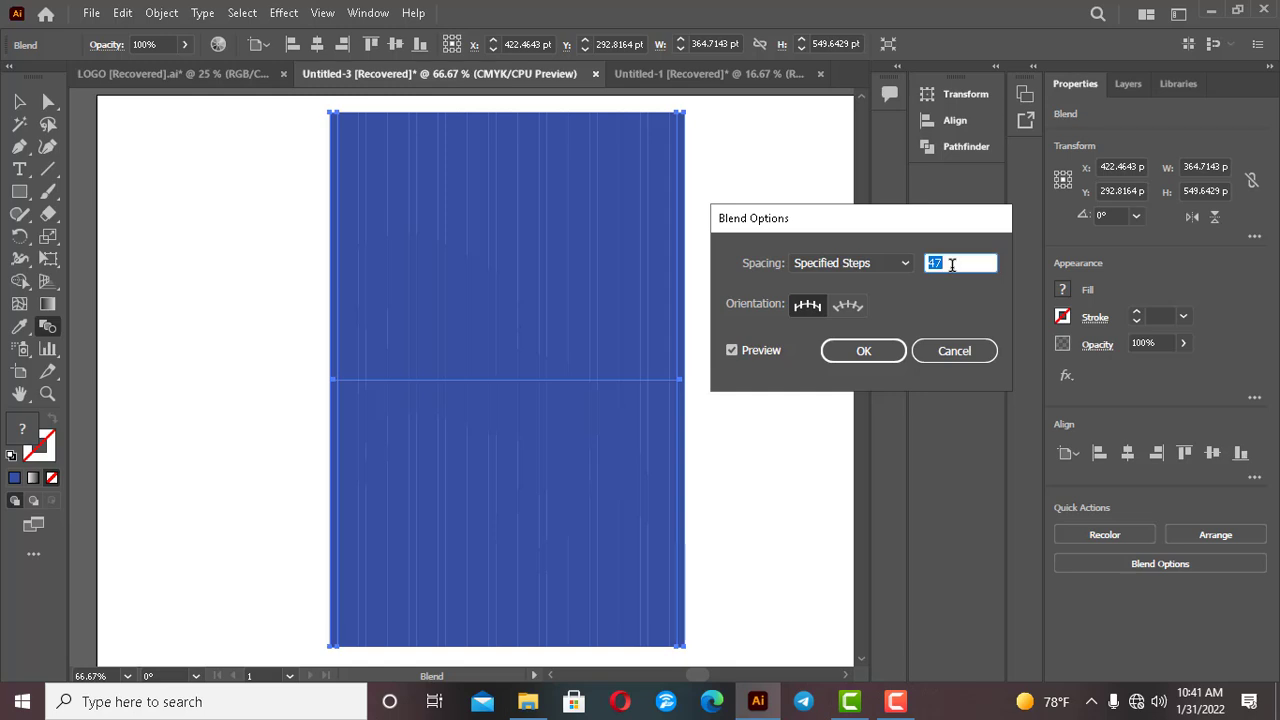
Set the blend between the two bars to 31 specified steps and apply it
key("Down")
key("Down")
key("Down")
key("Down")
key("Down")
key("Down")
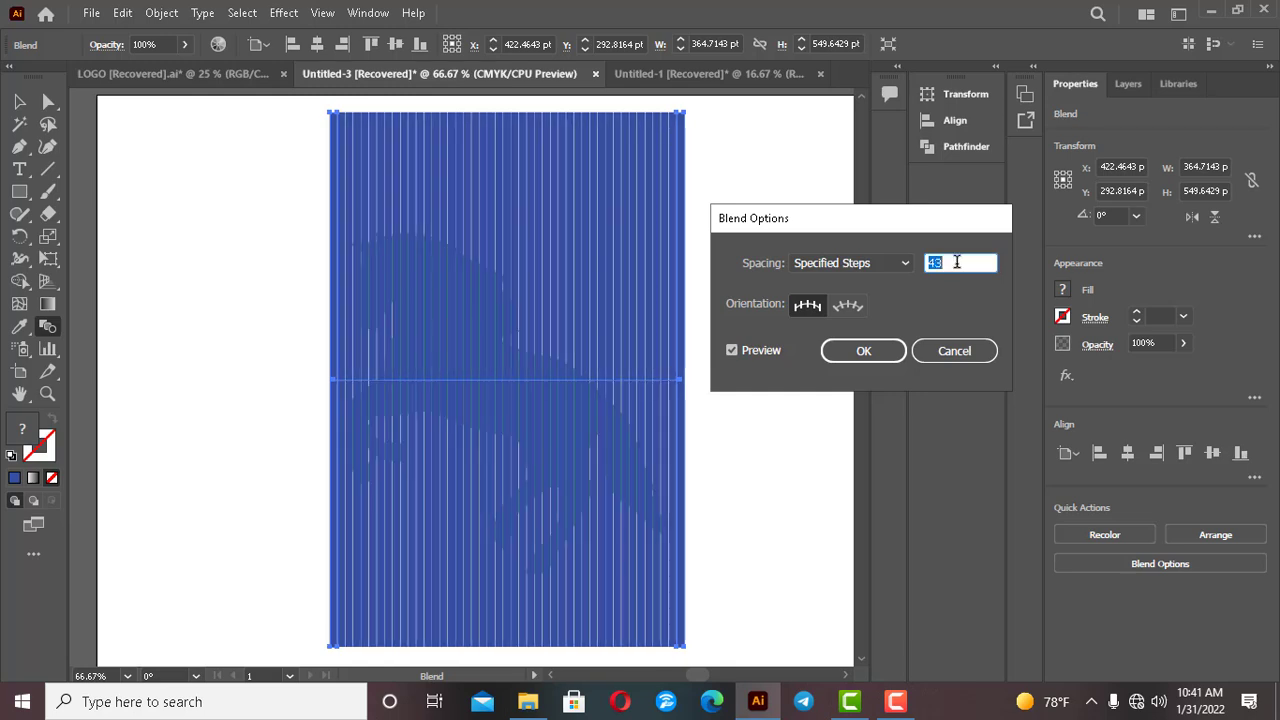
key("Up")
key("Up")
key("Up")
key("Up")
key("Up")
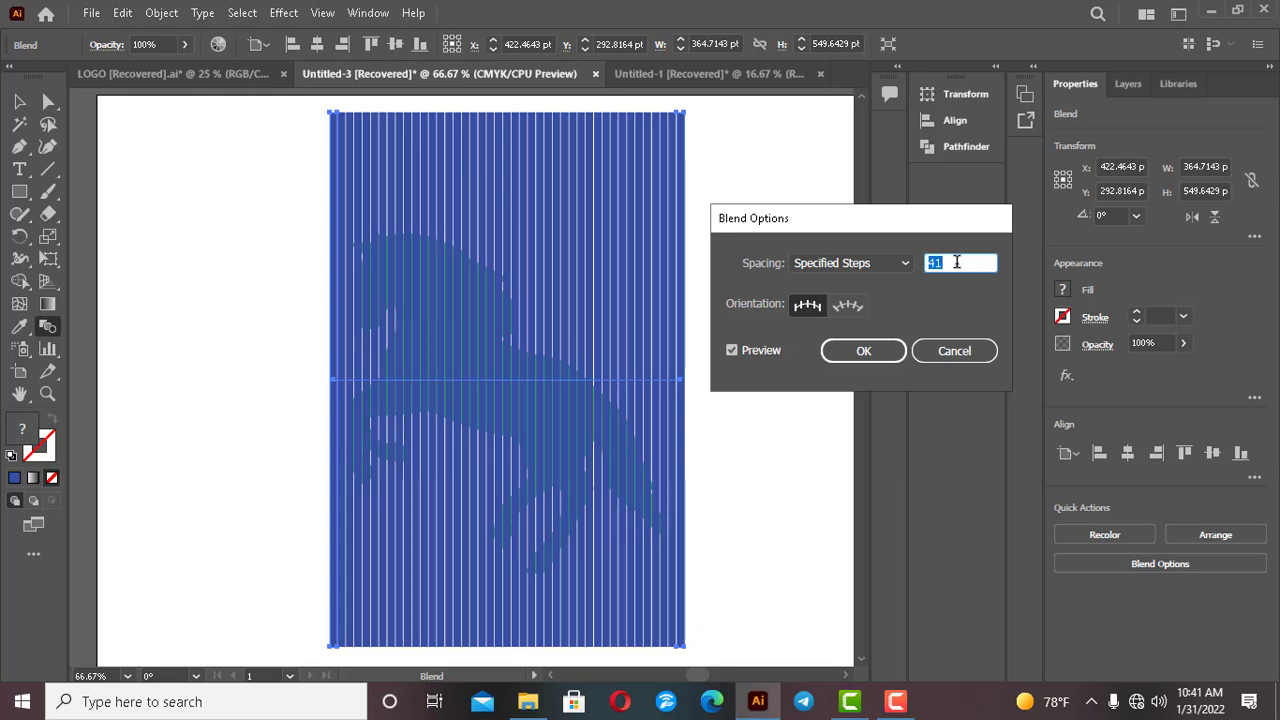
key("Down")
key("Down")
key("Down")
key("Down")
key("Down")
key("Down")
key("Down")
key("Down")
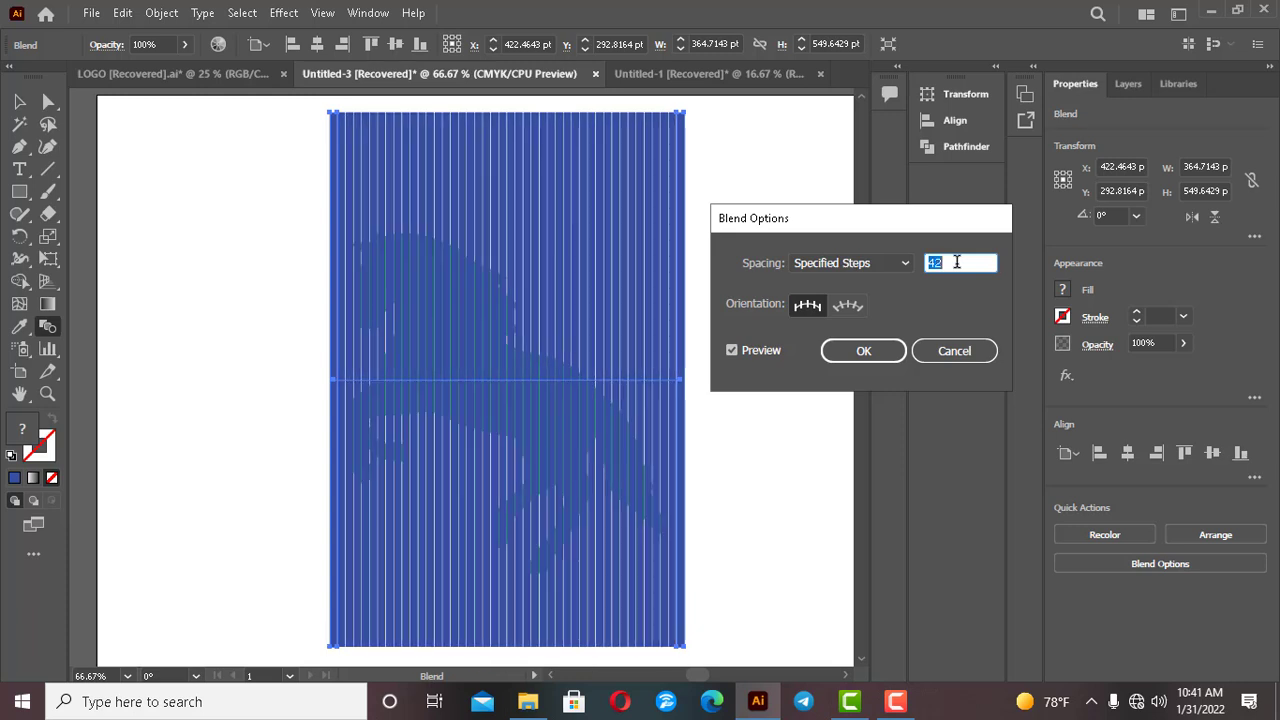
key("Down")
key("Down")
key("Down")
key("Down")
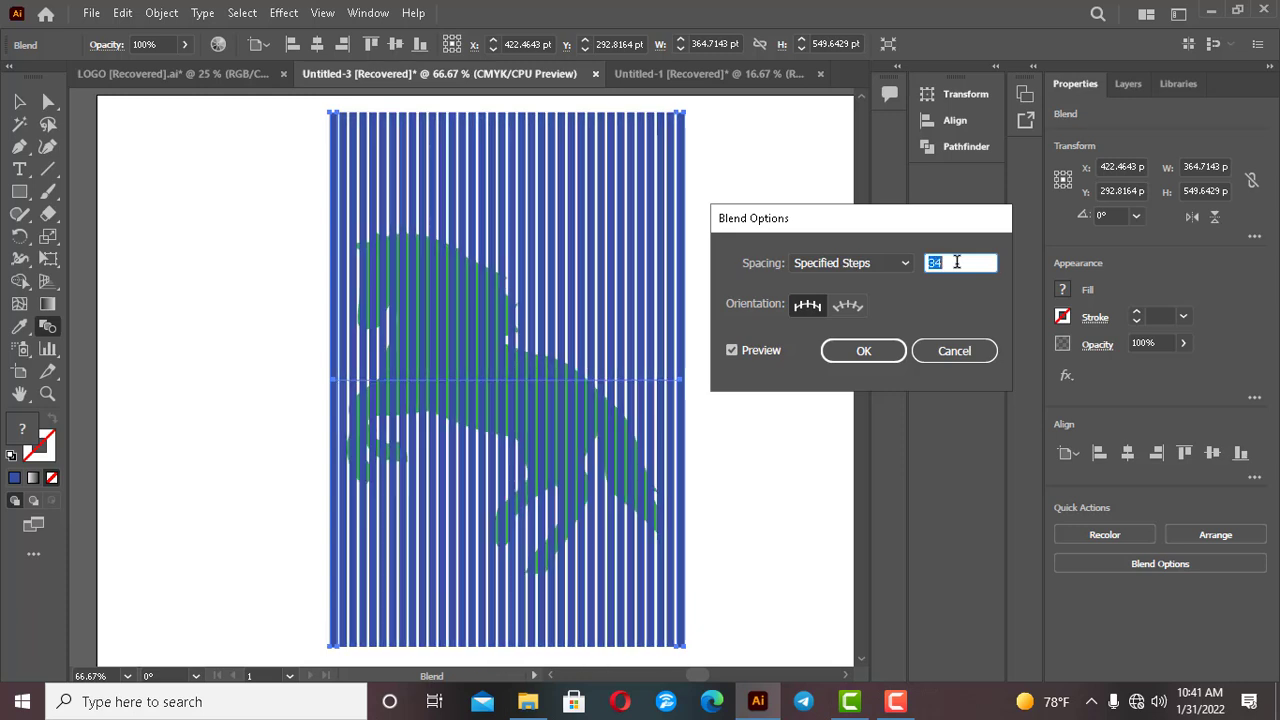
key("Down")
key("Down")
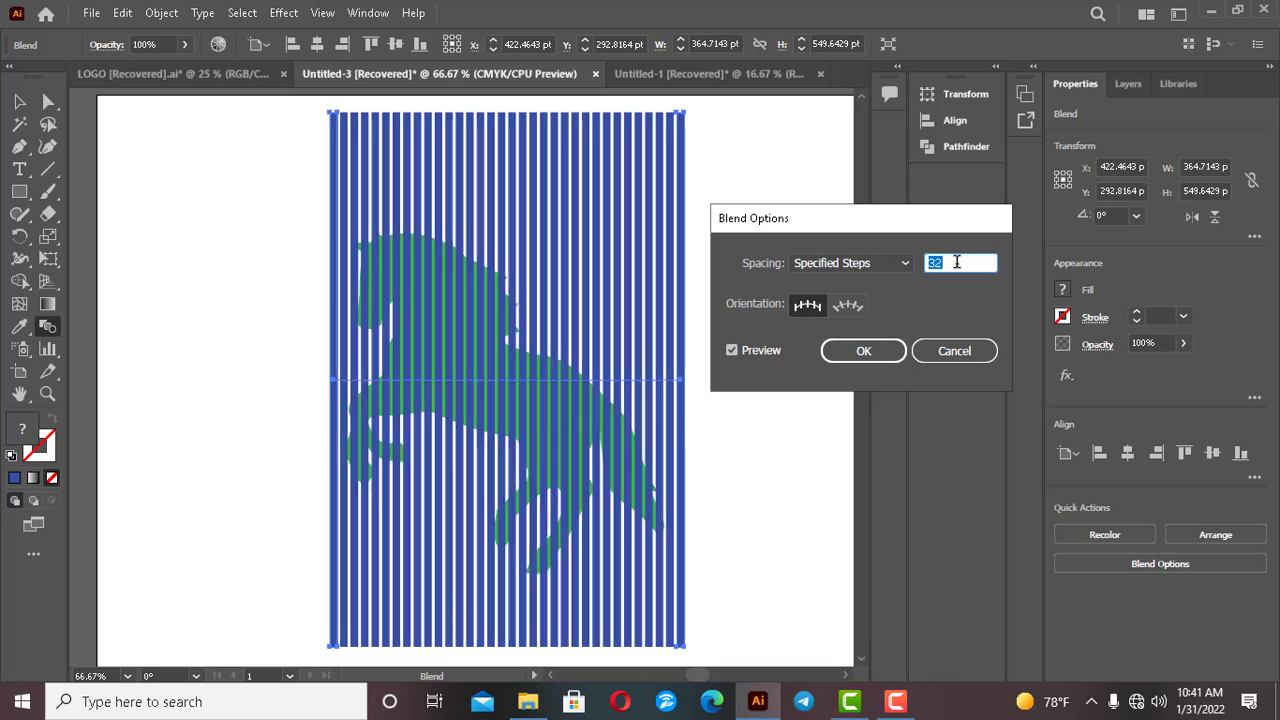
key("Down")
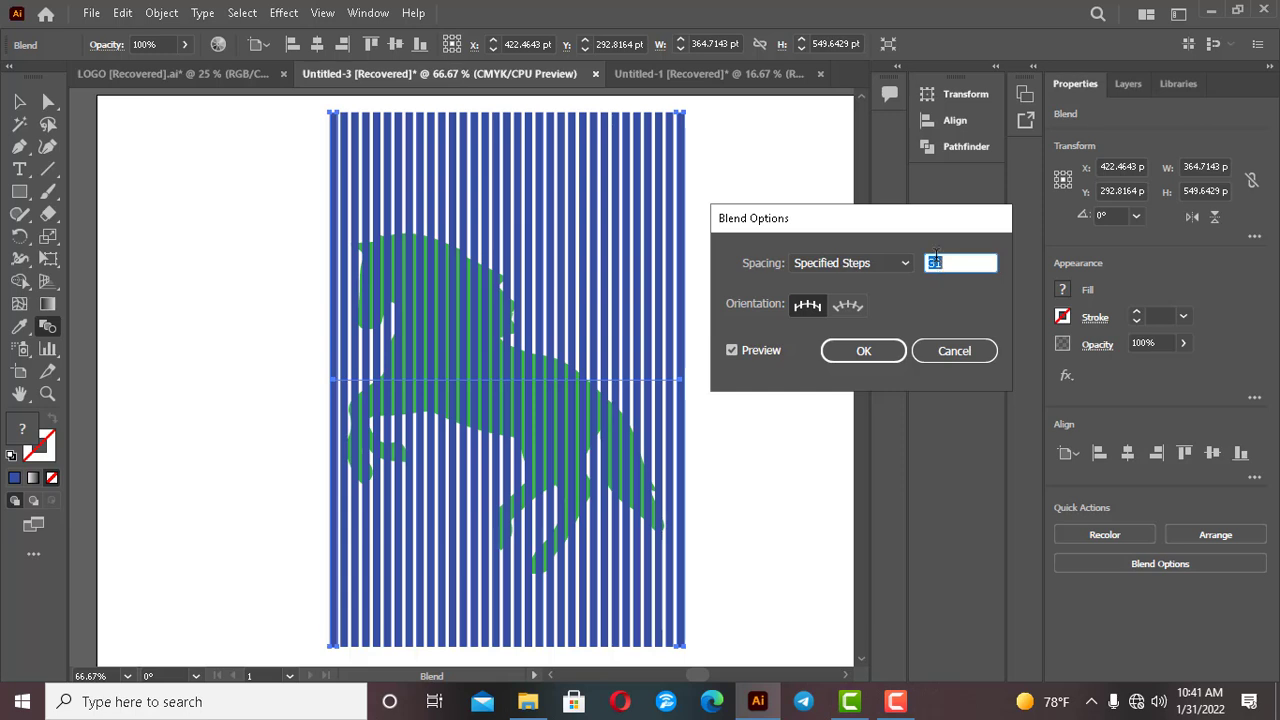
left_click(883, 351)
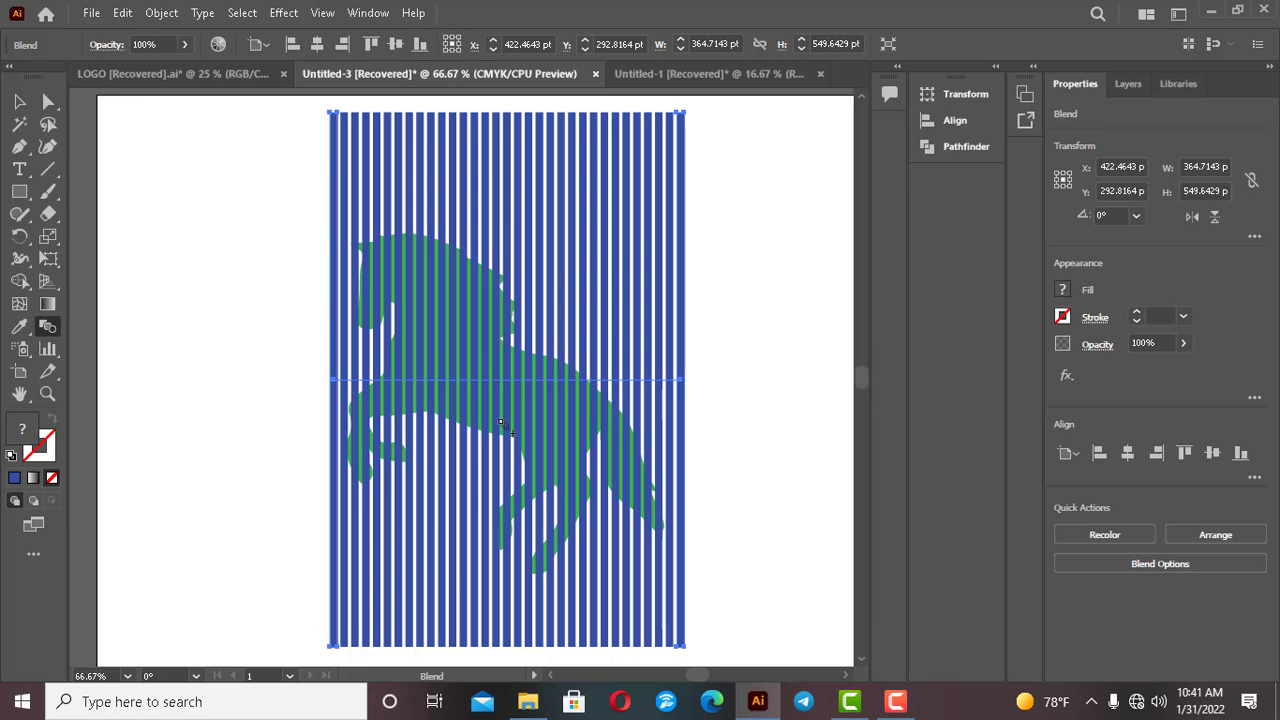
Expand the striped blend with both Object and Fill included
left_click(19, 101)
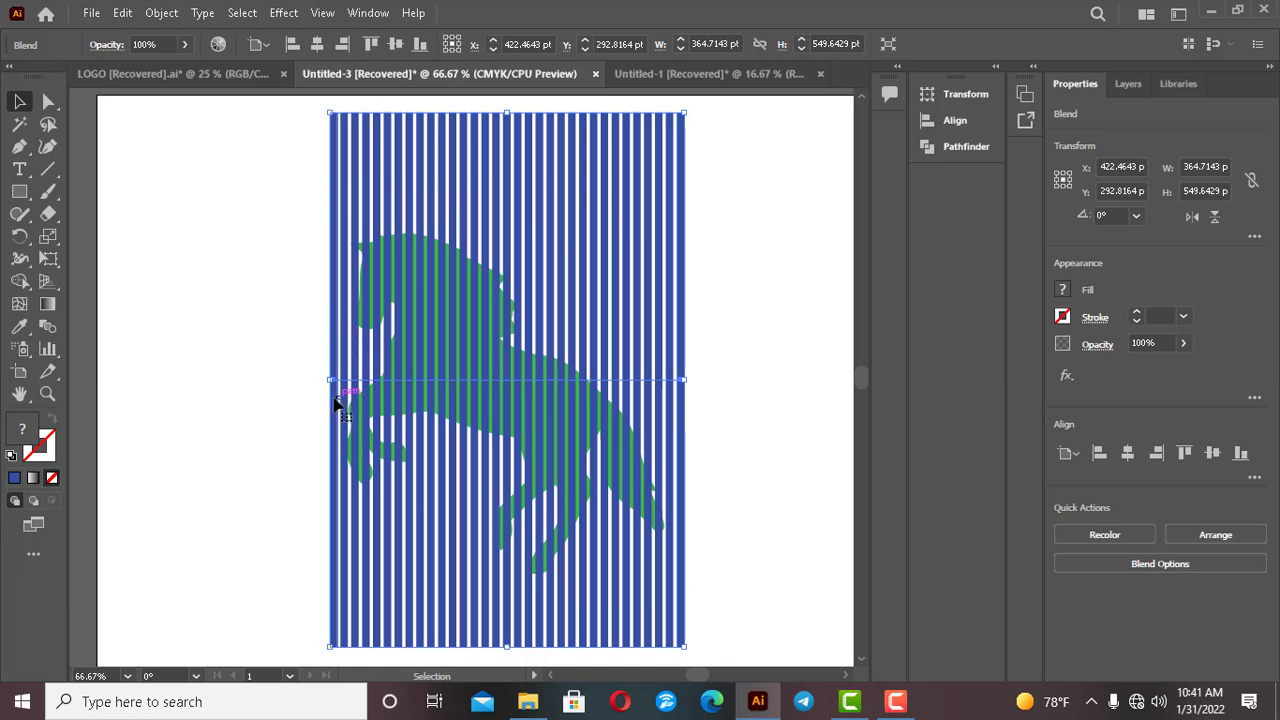
left_click(652, 260)
left_click(630, 224)
left_click(161, 12)
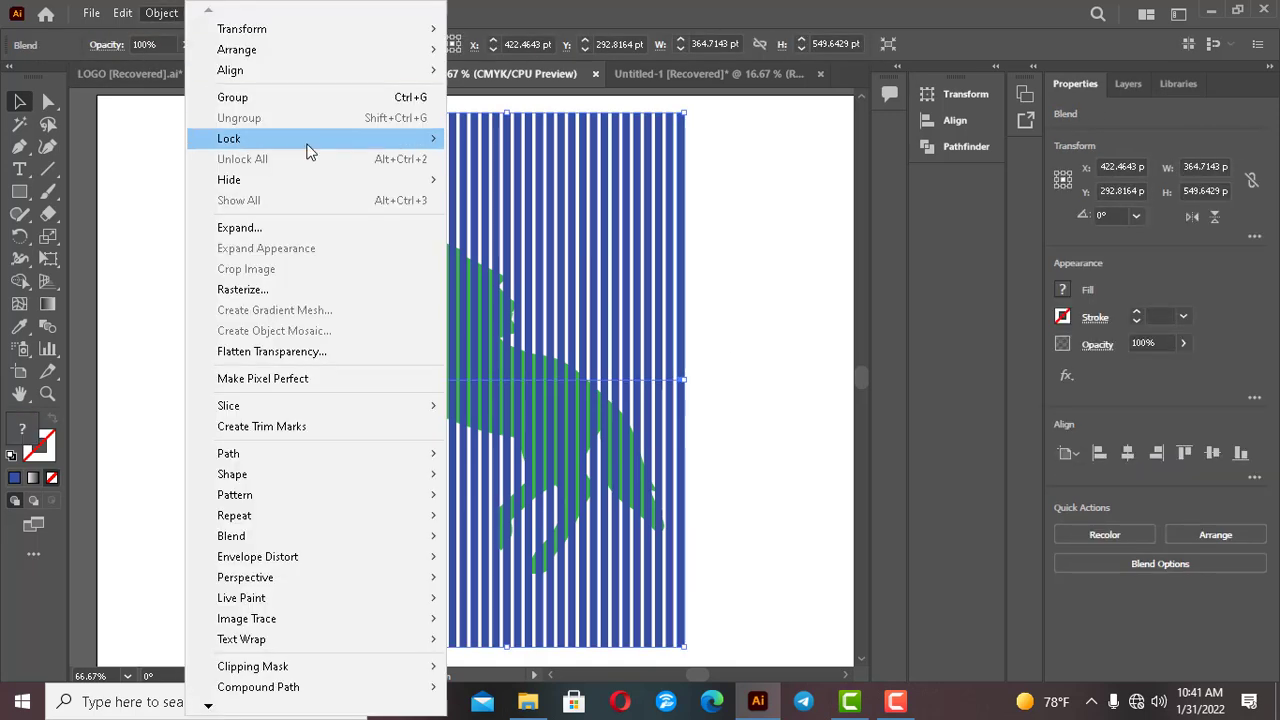
left_click(252, 228)
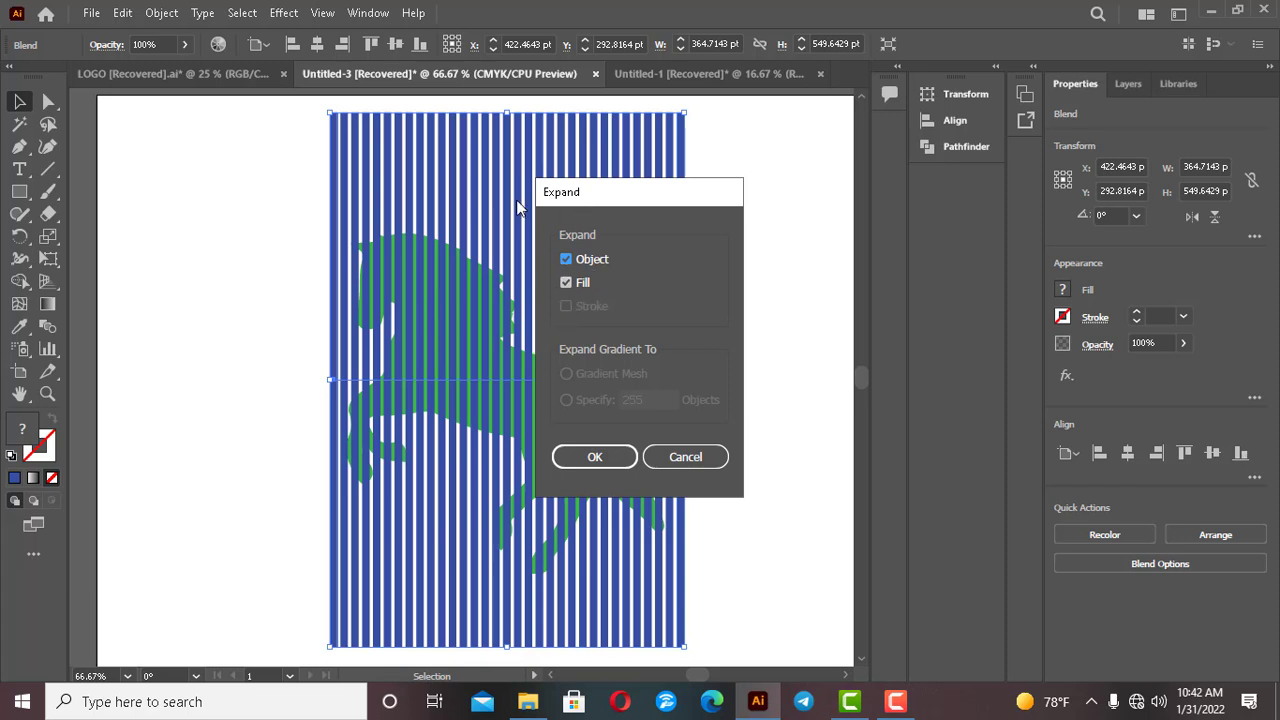
left_click(586, 458)
Ungroup the expanded stripes into individual bars and clear the selection
right_click(498, 195)
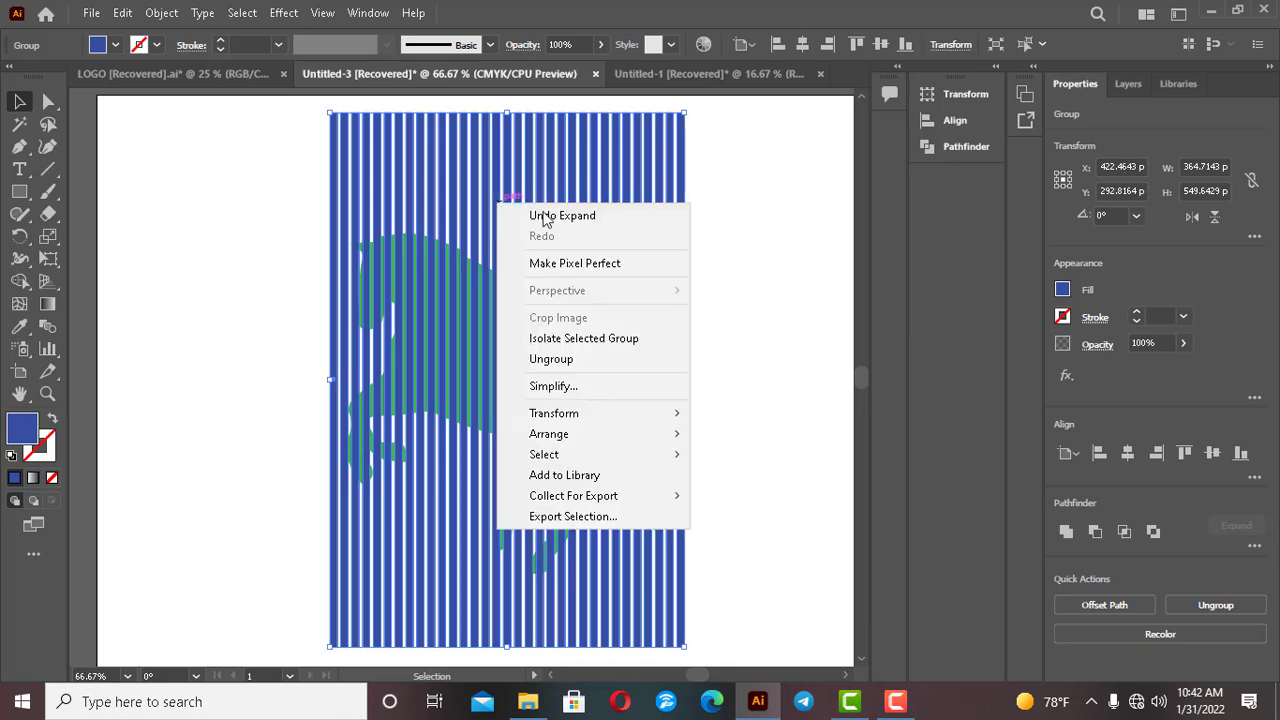
left_click(588, 358)
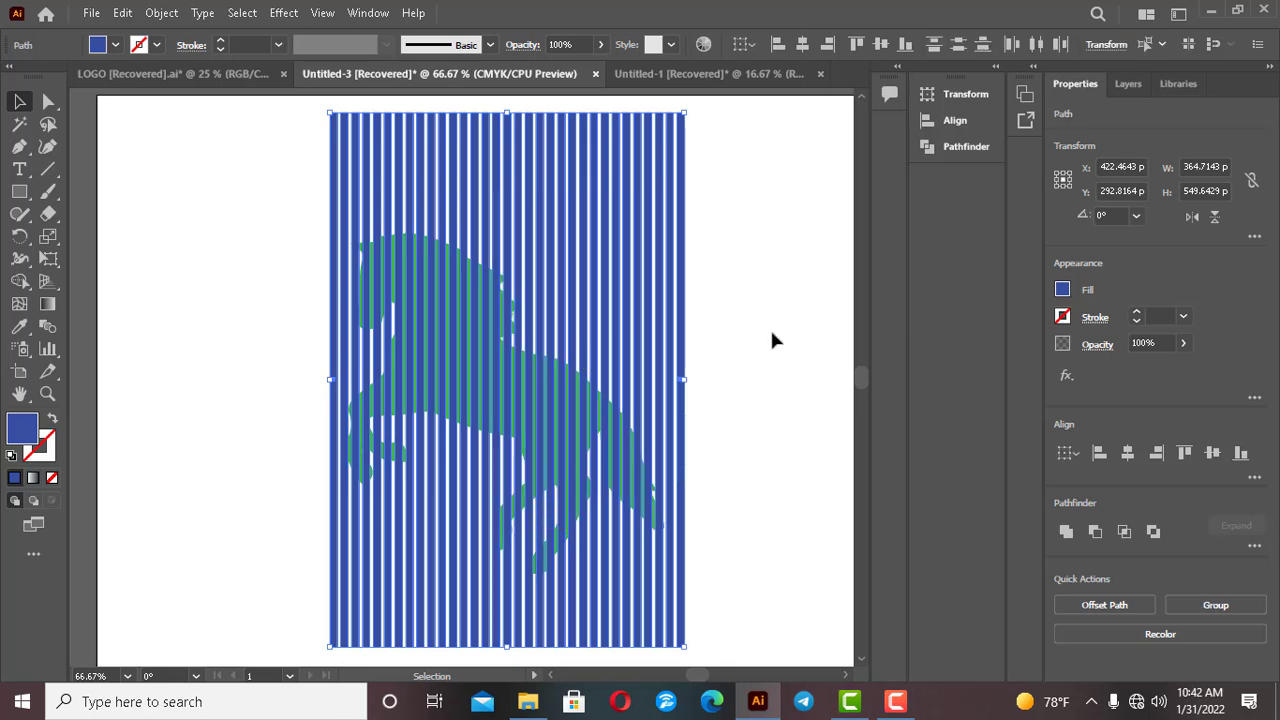
left_click(772, 334)
Select all the blue bars together with the horse silhouette and activate the Shape Builder tool
scroll(772, 341, "up", 2)
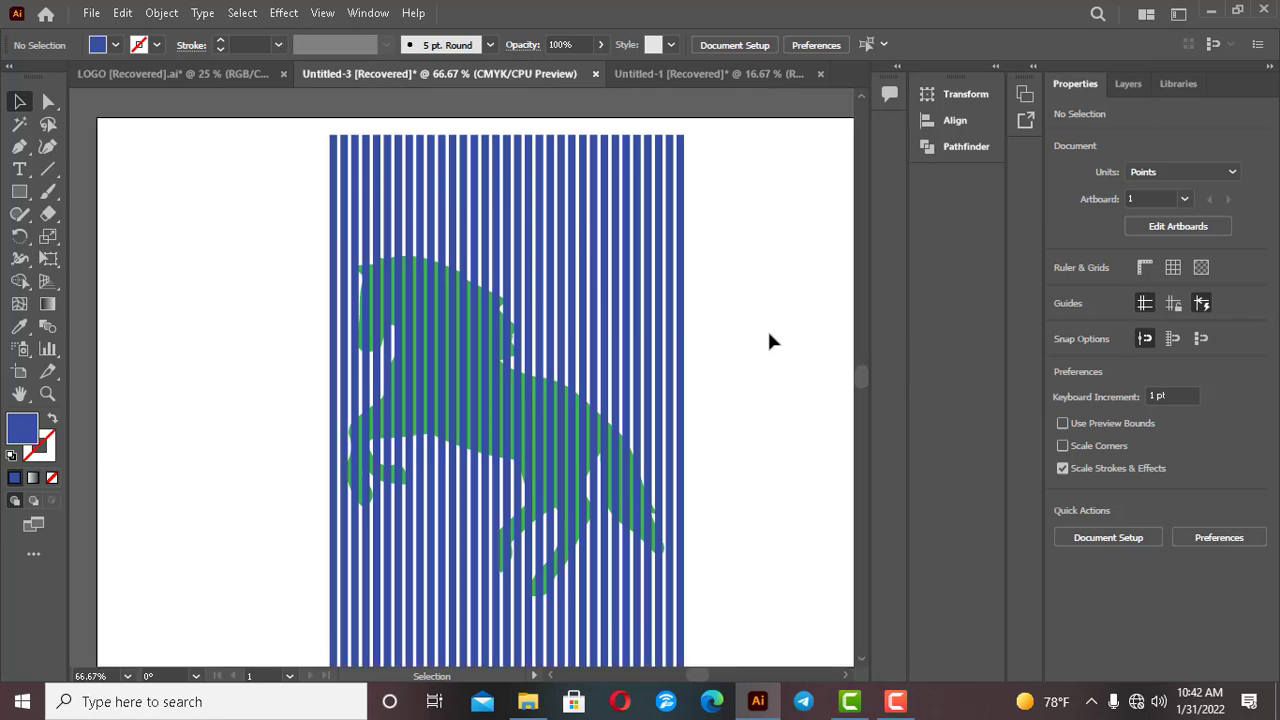
scroll(767, 341, "down", 2)
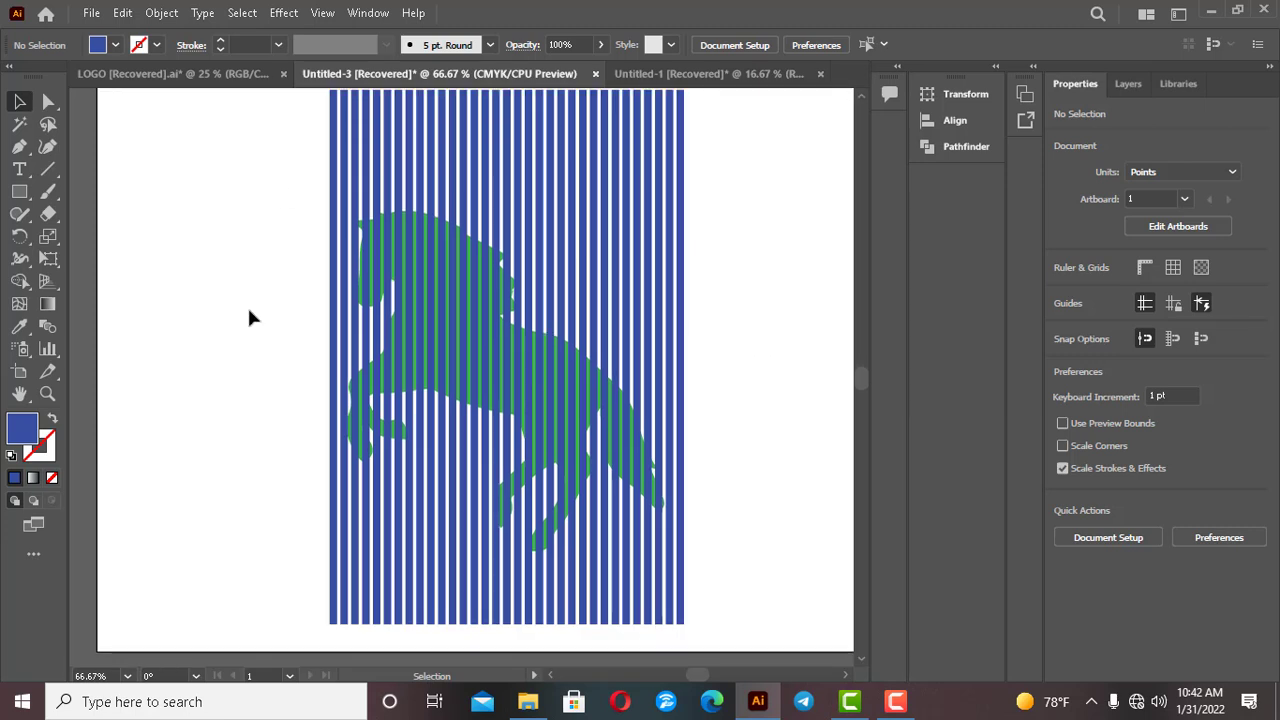
scroll(258, 330, "up", 4)
scroll(267, 349, "up", 2)
scroll(240, 246, "down", 4)
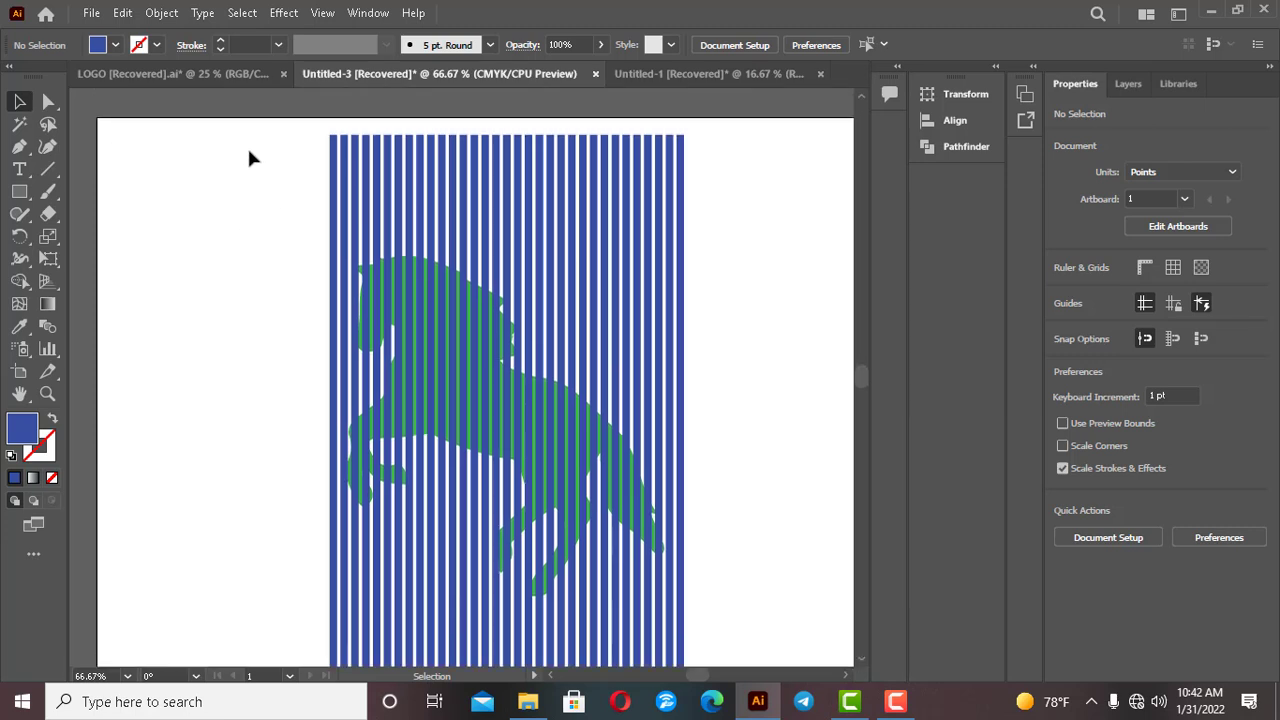
left_click_drag(248, 152, 742, 633)
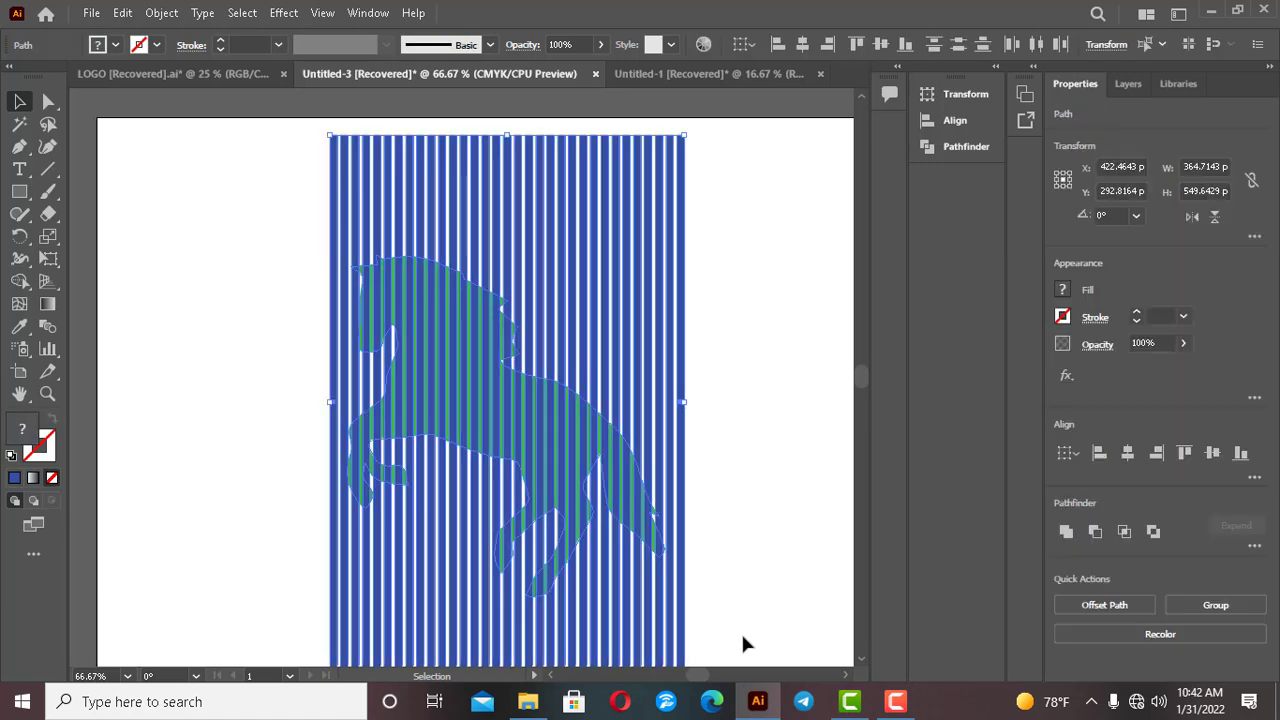
left_click(16, 284)
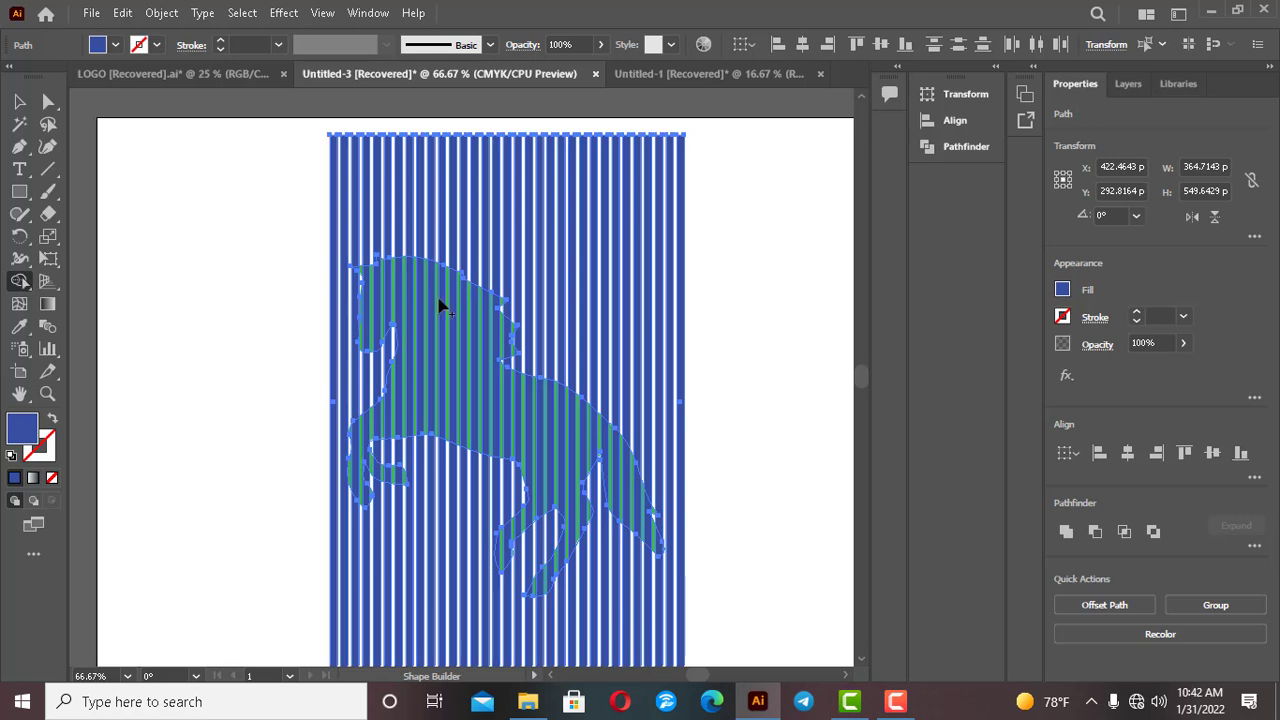
Erase the bar parts lying outside the silhouette above and below the horse with Shape Builder
scroll(512, 478, "down", 1)
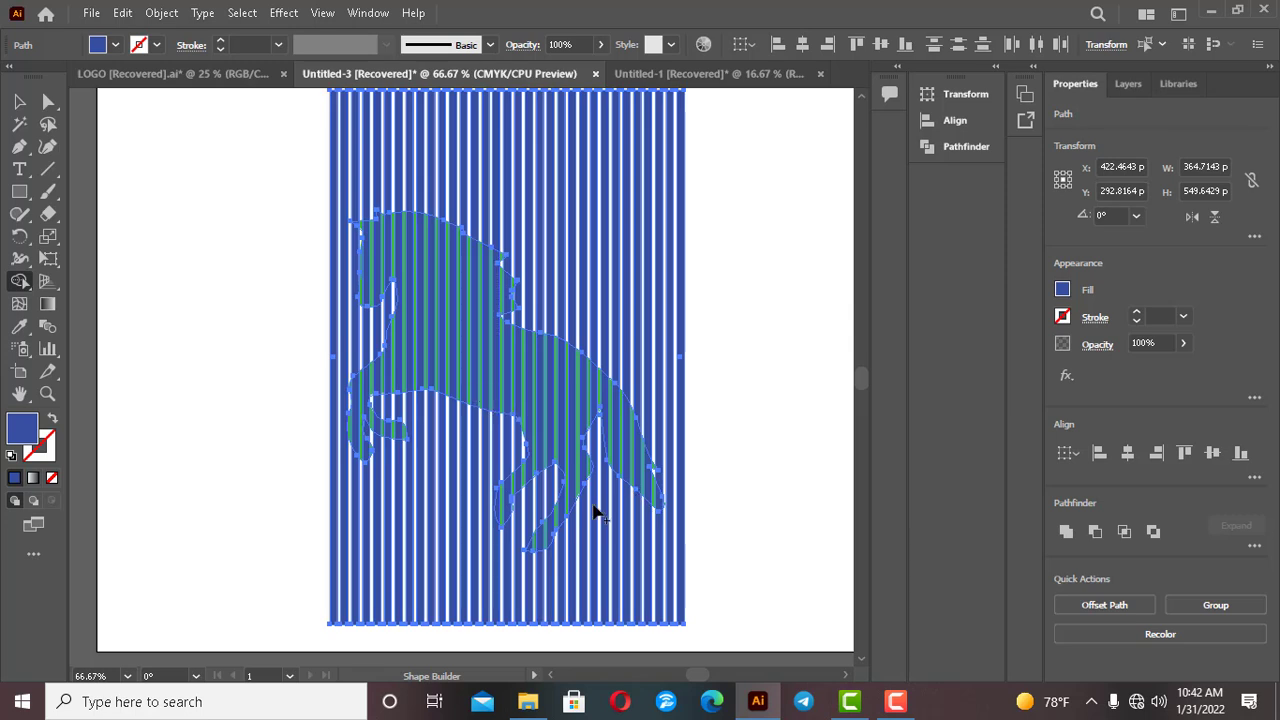
scroll(594, 514, "up", 1)
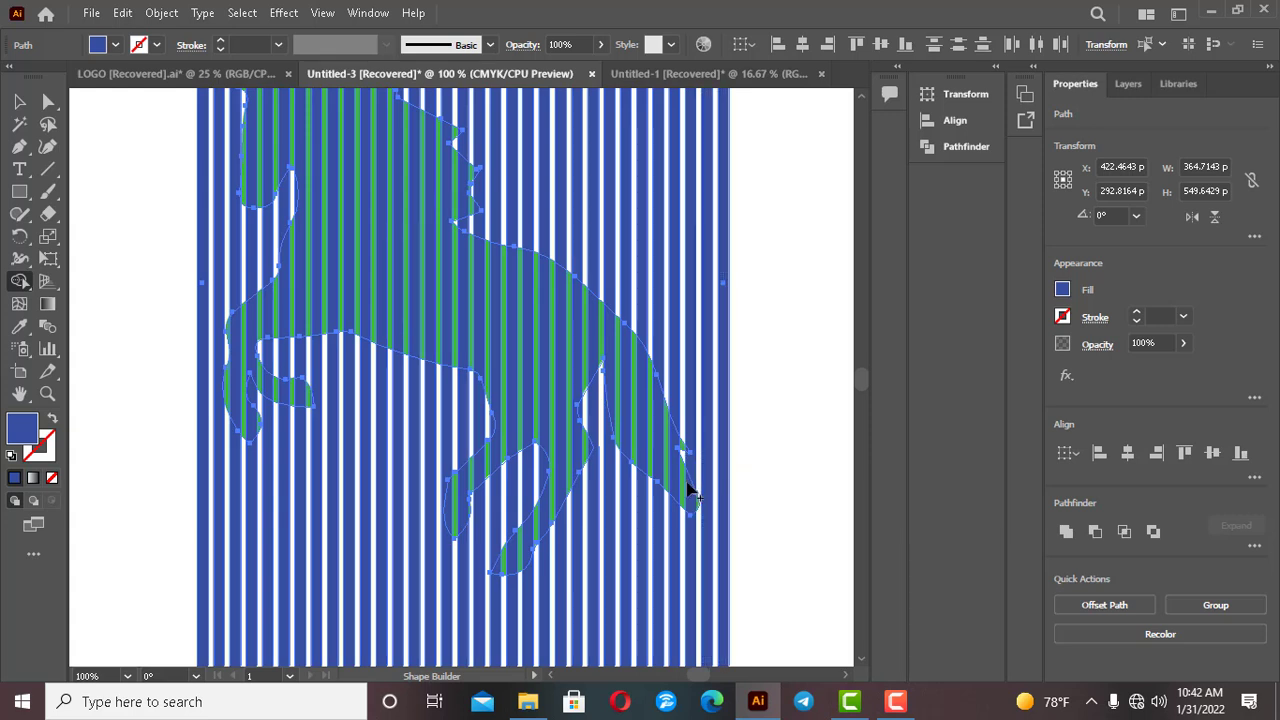
scroll(591, 500, "up", 2)
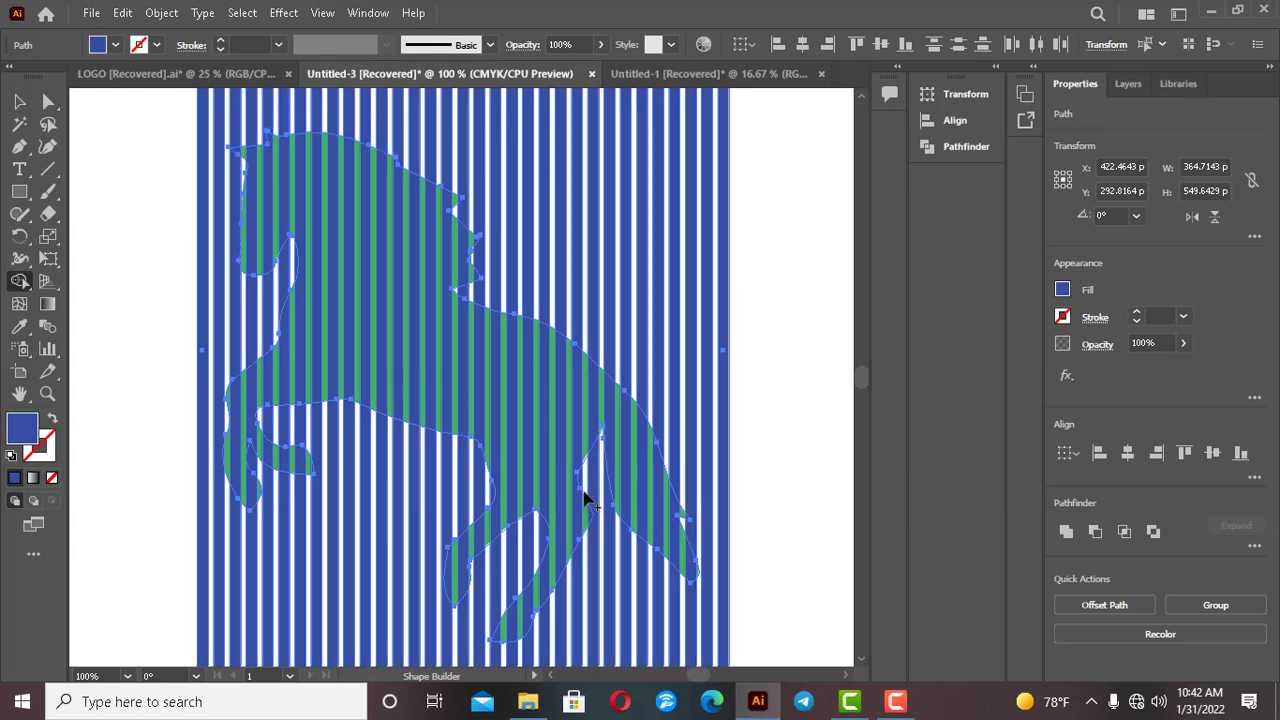
scroll(585, 497, "down", 1)
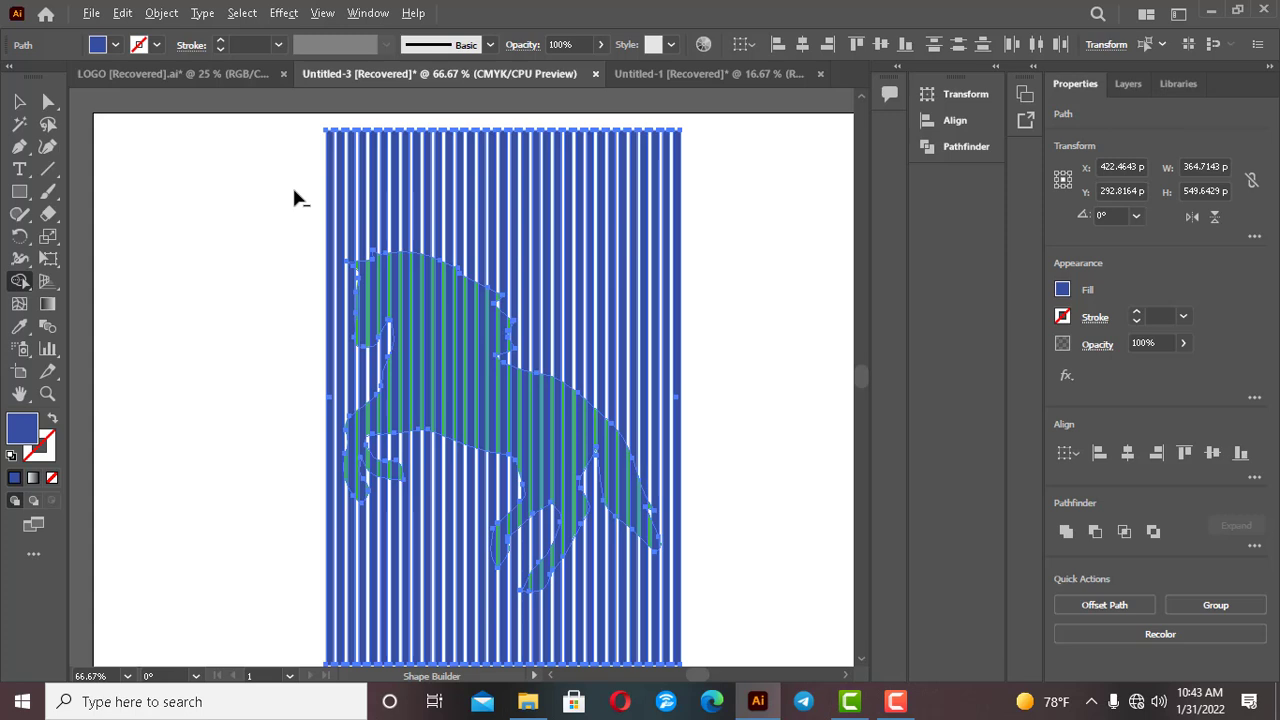
left_click_drag(294, 190, 718, 240)
scroll(713, 362, "down", 5)
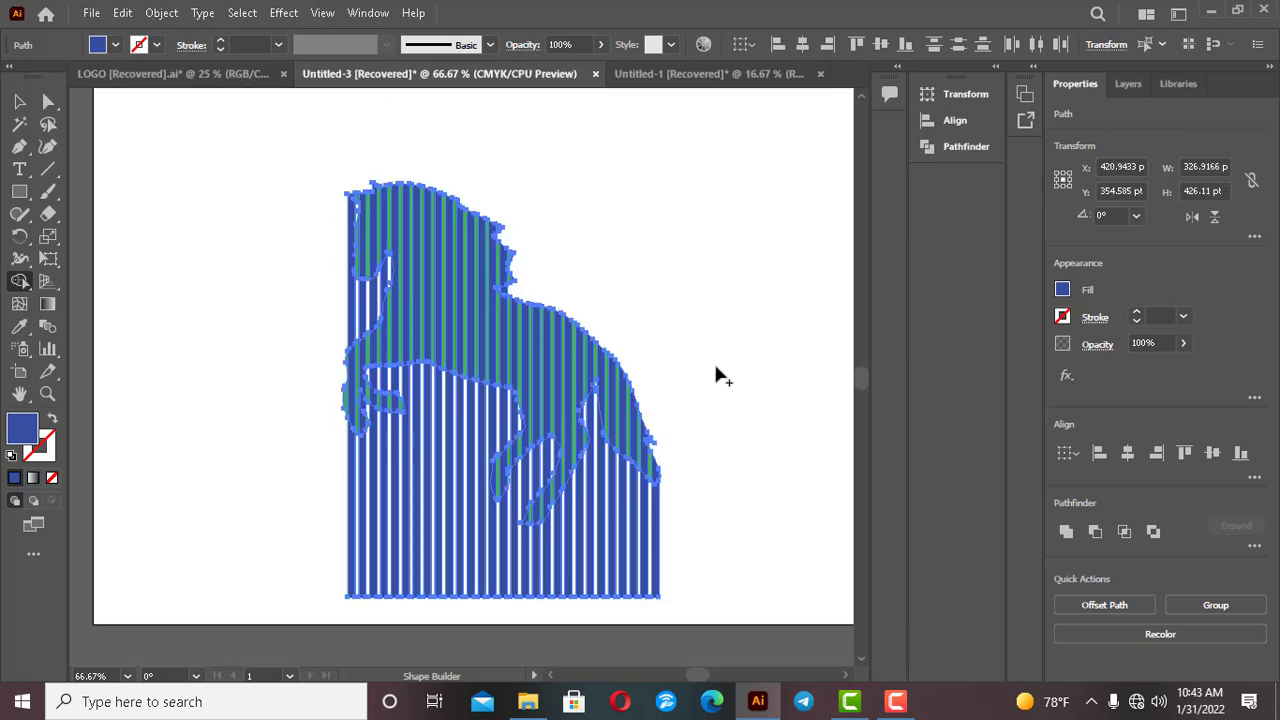
mouse_move(327, 455)
left_mouse_down()
mouse_move(435, 475)
mouse_move(684, 472)
left_mouse_up()
Try to erase the bar pieces in front of the horse's chest
scroll(630, 400, "up", 6)
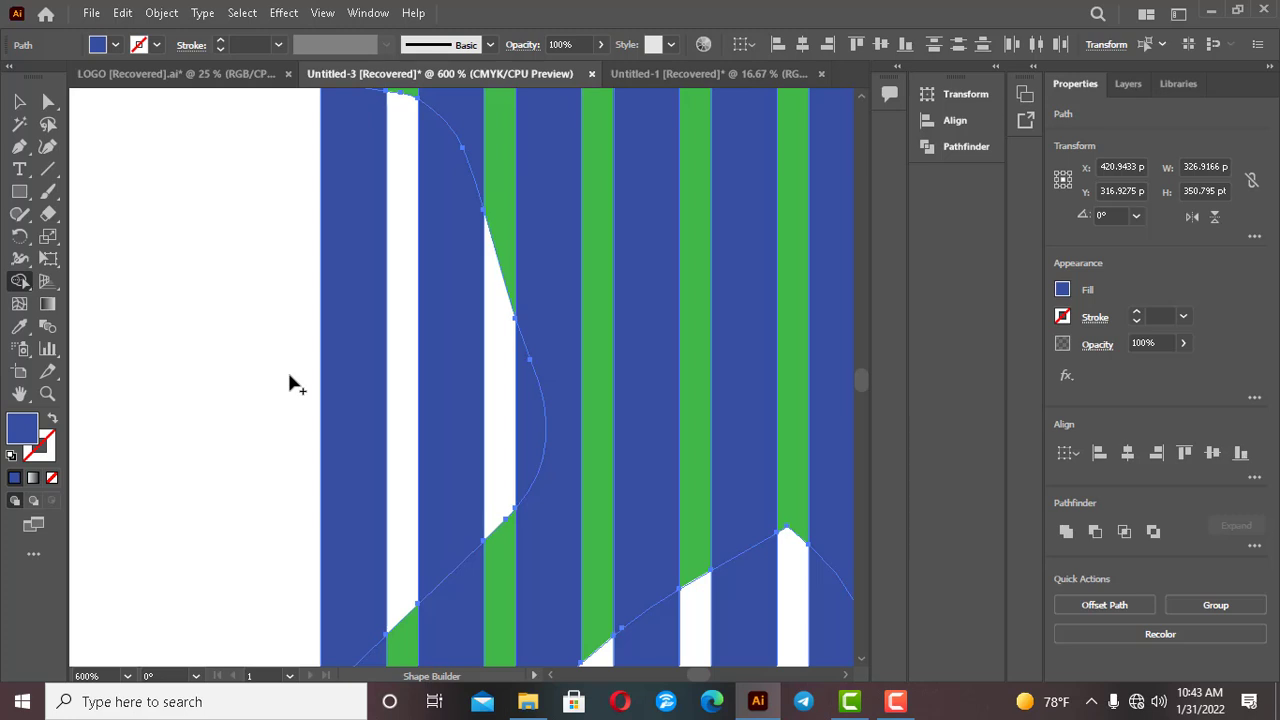
mouse_move(286, 378)
left_mouse_down()
mouse_move(420, 423)
mouse_move(516, 434)
mouse_move(503, 437)
left_mouse_up()
key("ctrl+1")
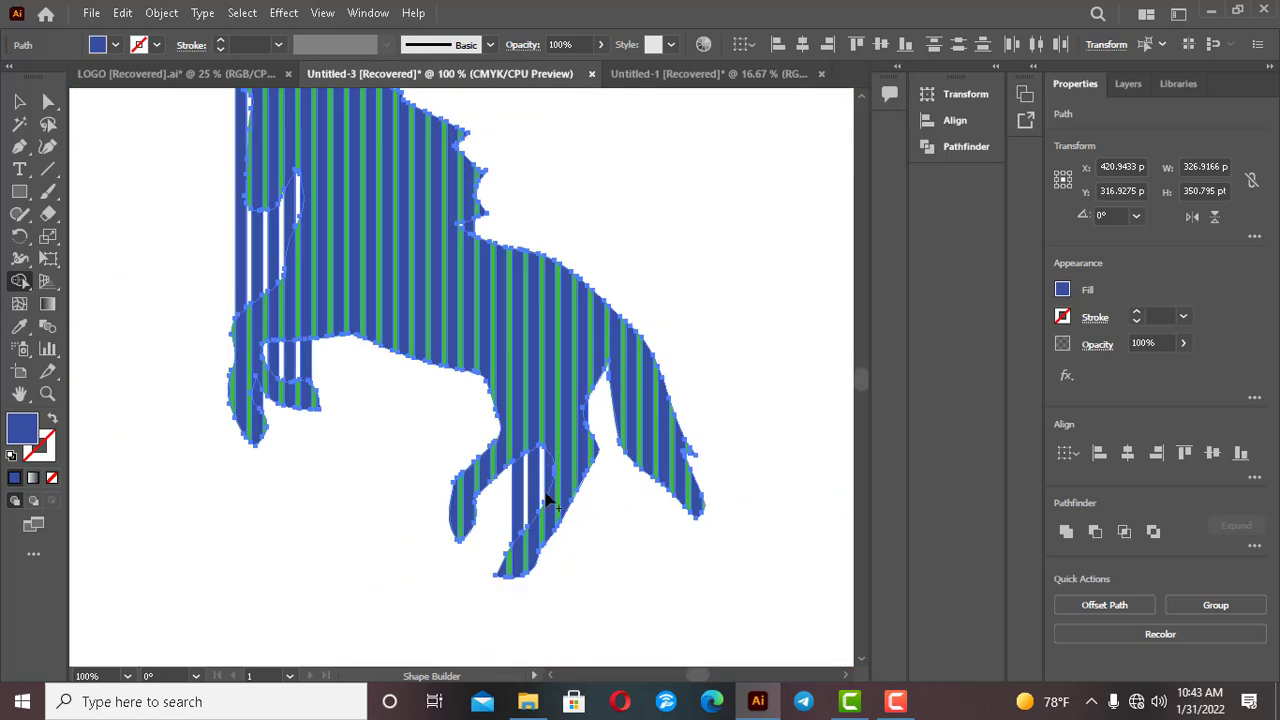
Erase the leftover bar pieces between the hind legs and the sliver between the hind leg and the tail
scroll(547, 497, "up", 3)
left_click_drag(428, 476, 553, 430)
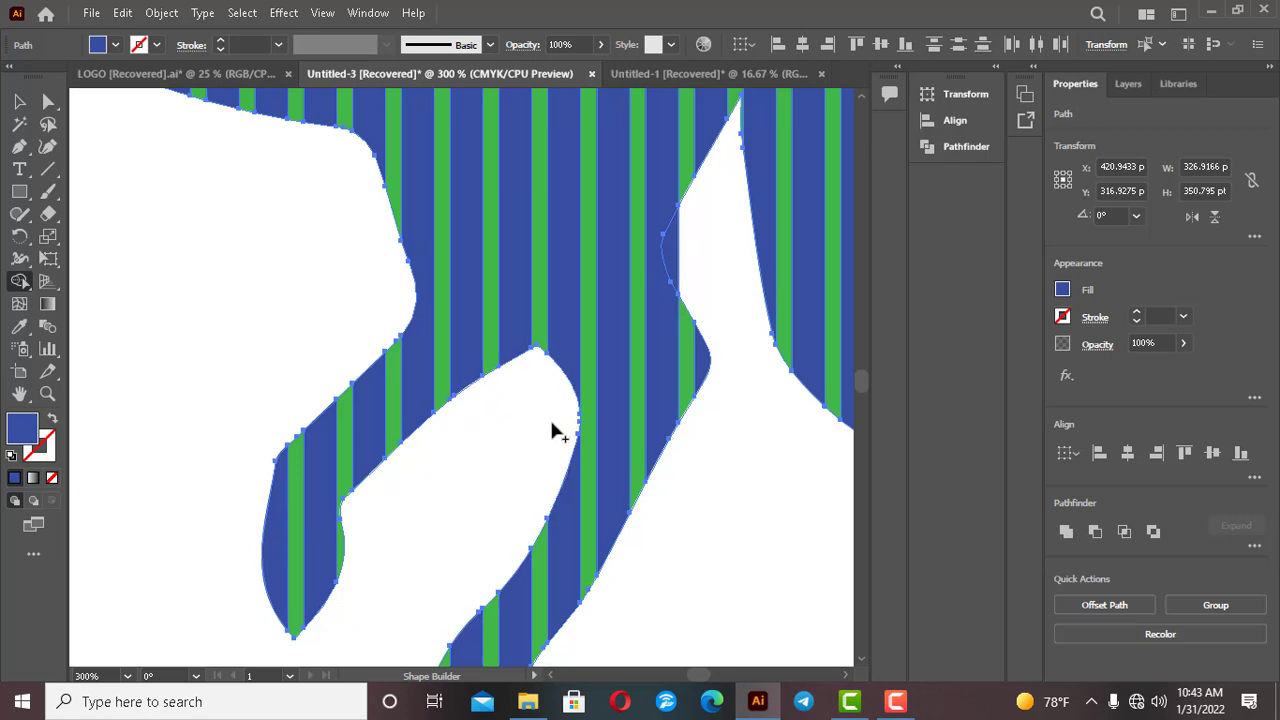
left_click_drag(676, 258, 670, 262)
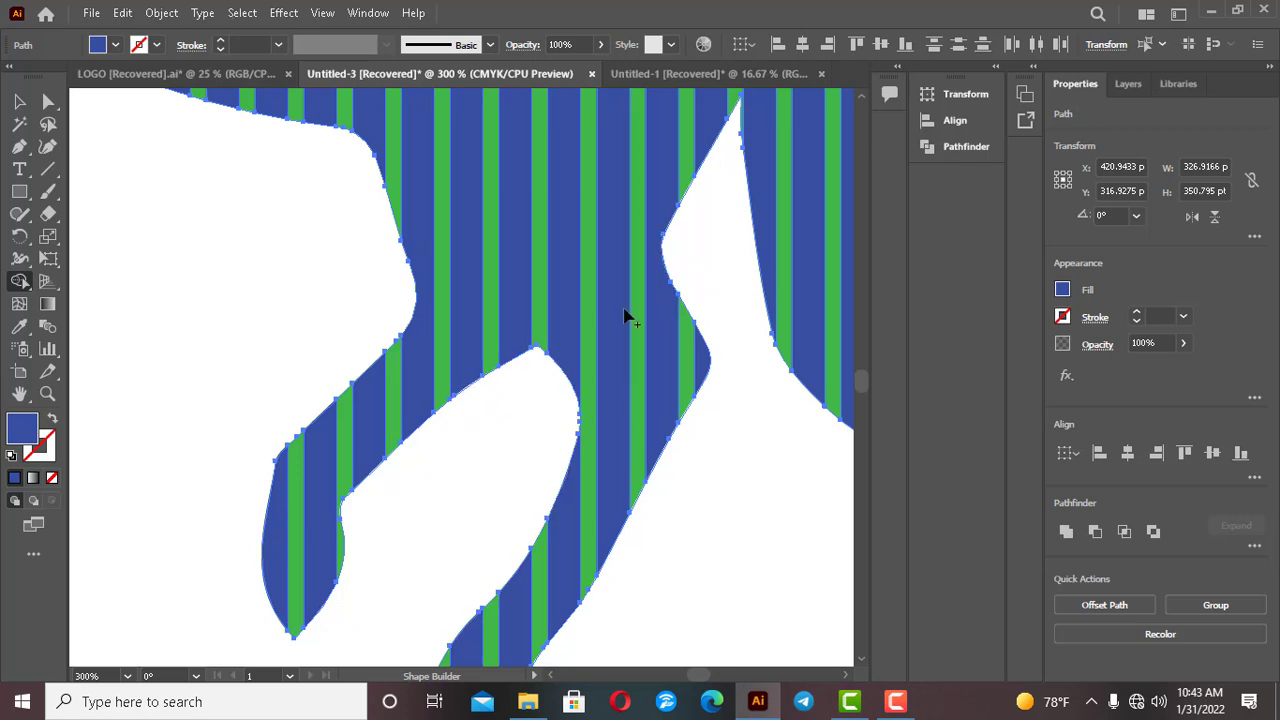
Erase the small bar fragment inside the notch near the tip of the horse's tail
scroll(672, 271, "down", 3)
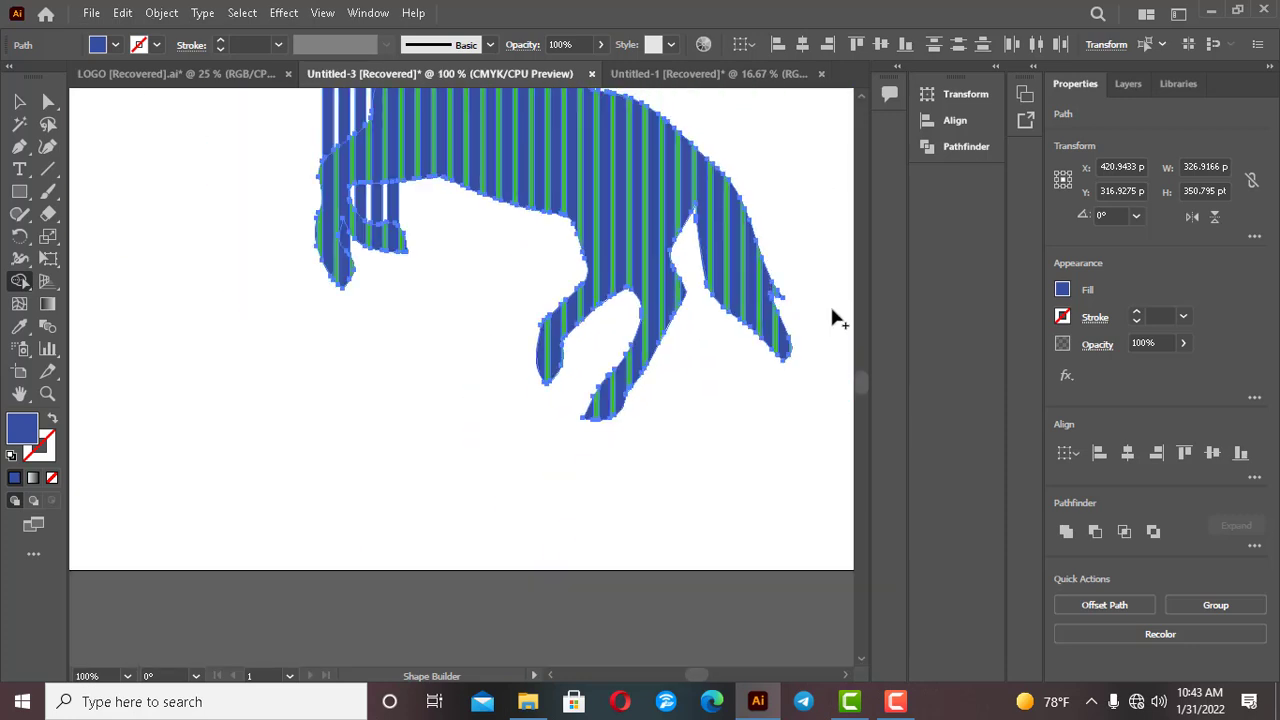
scroll(785, 275, "up", 2)
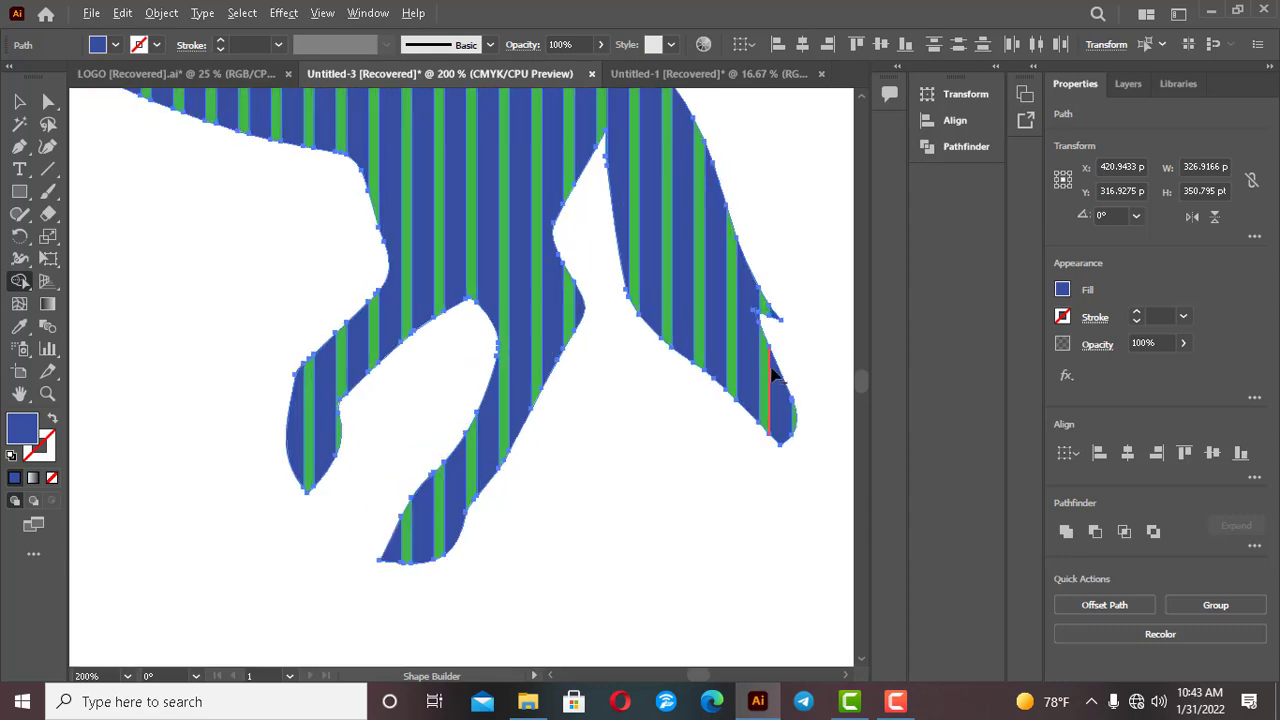
scroll(772, 375, "up", 7)
left_click_drag(643, 243, 600, 213)
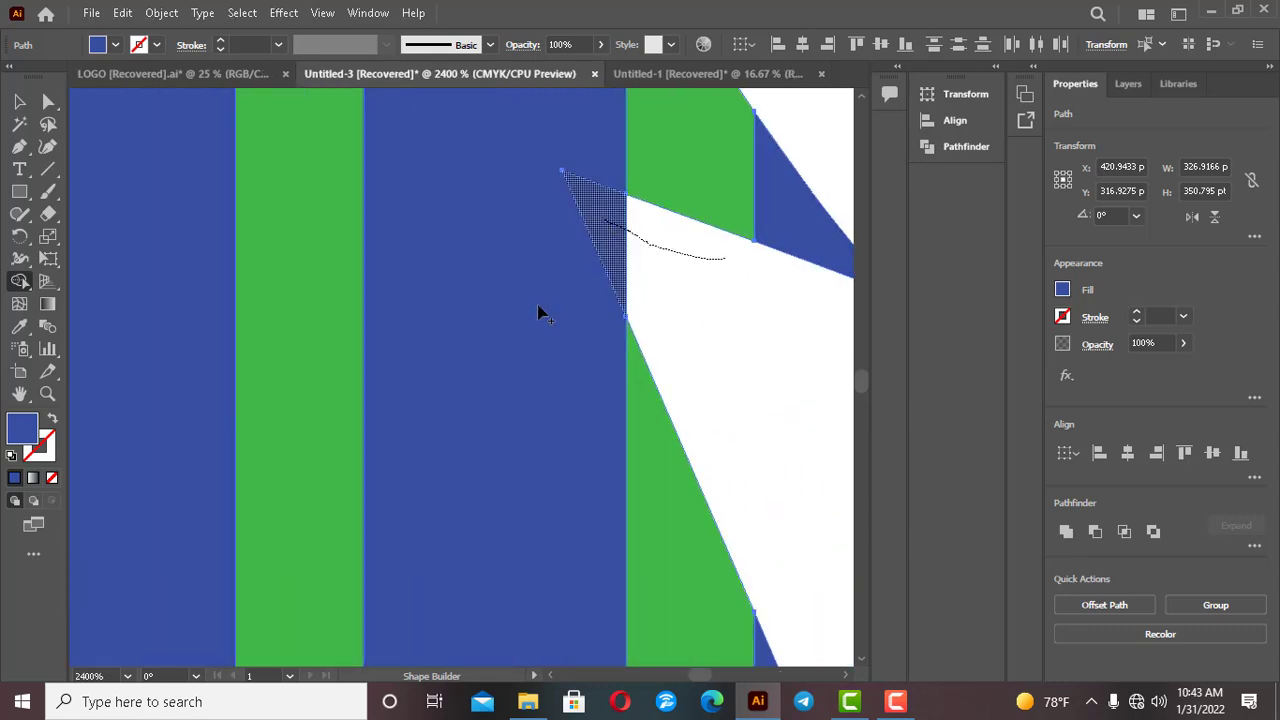
scroll(530, 323, "down", 9)
scroll(246, 274, "up", 3)
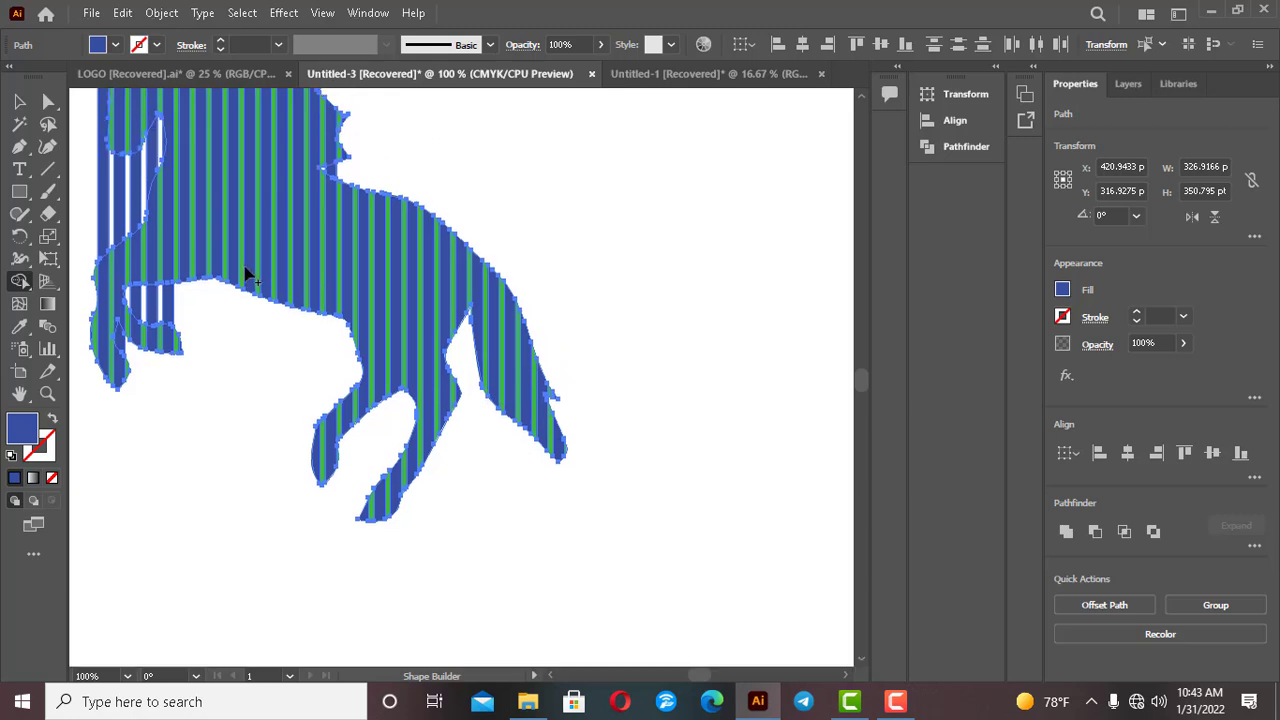
Erase the leftover bar pieces between the horse's two front legs
scroll(103, 386, "up", 3)
mouse_move(440, 308)
left_mouse_down()
mouse_move(357, 288)
mouse_move(194, 290)
left_mouse_up()
mouse_move(229, 505)
left_mouse_down()
mouse_move(175, 485)
mouse_move(172, 508)
left_mouse_up()
Erase the bar pieces in front of the horse's face and chest, outside the silhouette
scroll(220, 508, "down", 3)
scroll(110, 300, "up", 2)
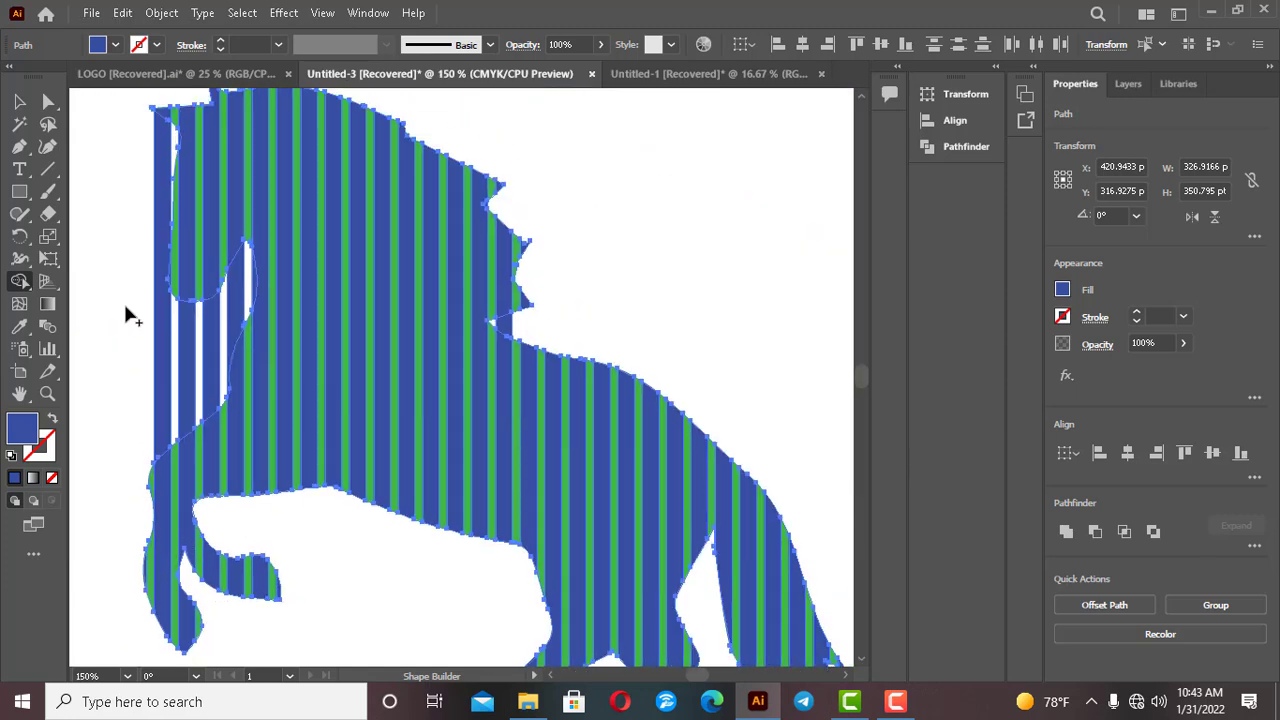
mouse_move(126, 354)
left_mouse_down()
mouse_move(200, 334)
mouse_move(252, 289)
mouse_move(134, 320)
left_mouse_up()
scroll(134, 320, "up", 2)
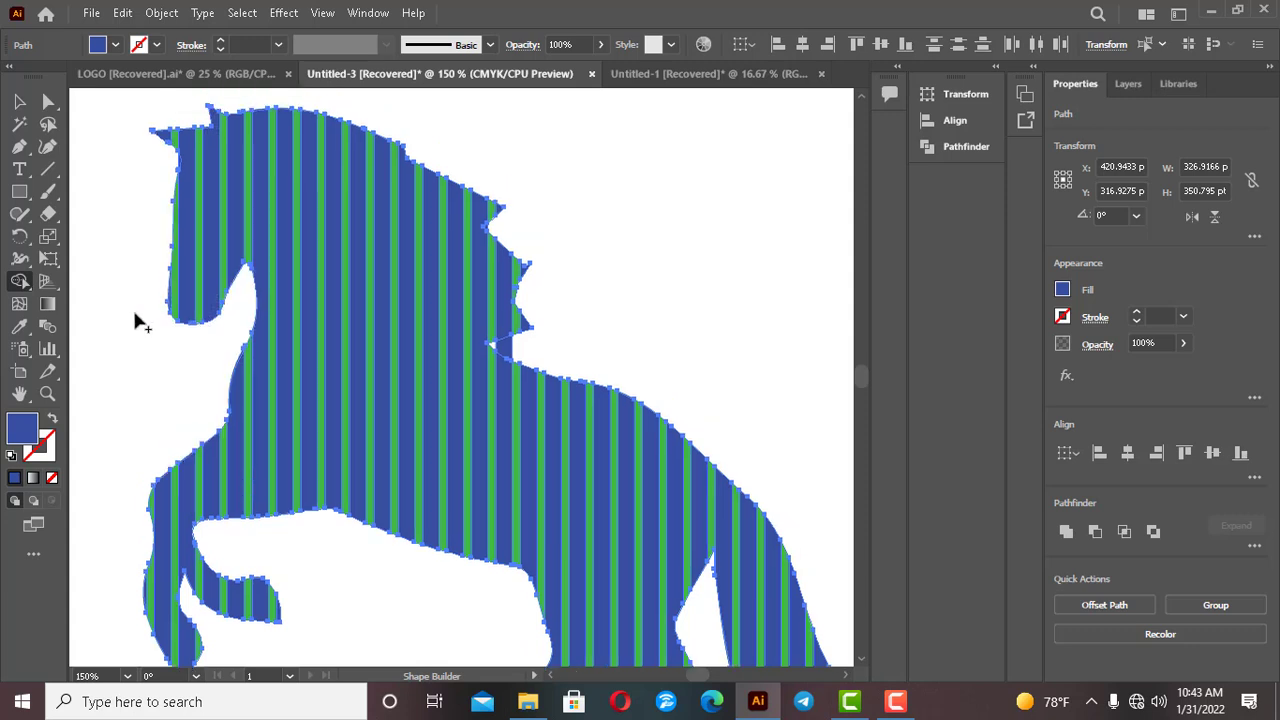
Erase the thin bar sliver outside the curve of the horse's forehead
scroll(131, 284, "up", 3)
scroll(240, 259, "up", 3)
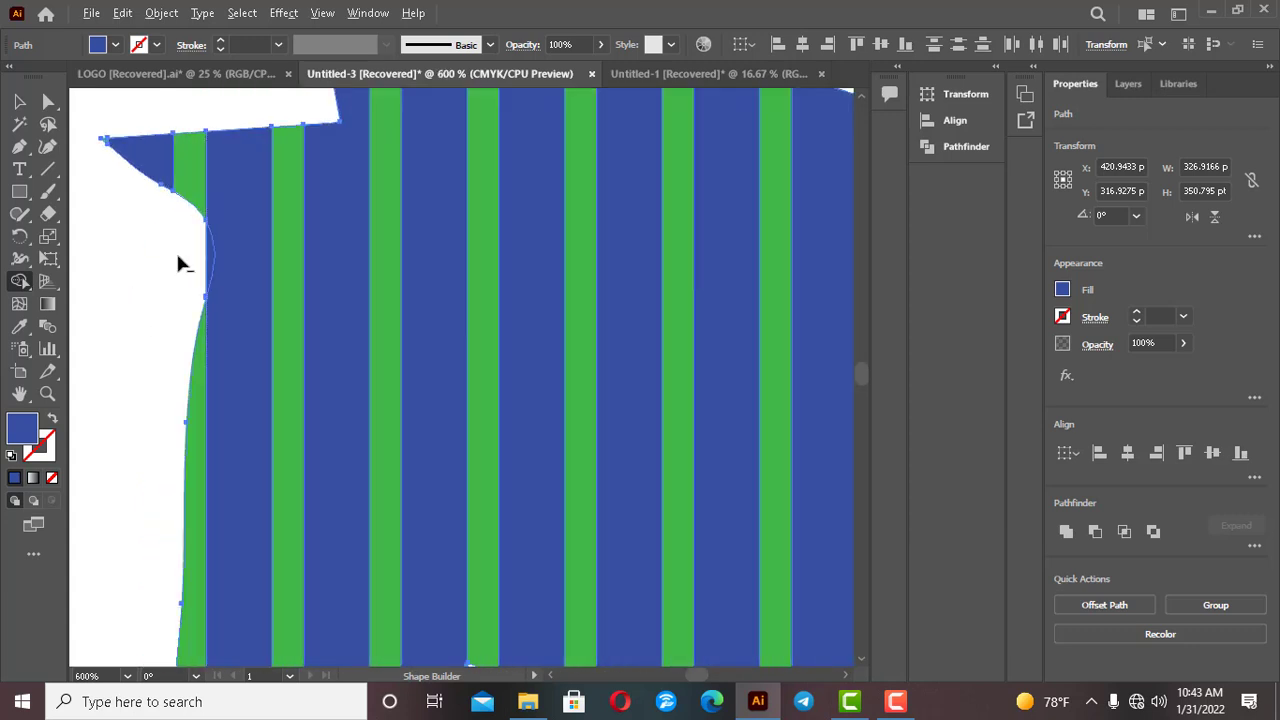
scroll(207, 318, "down", 3)
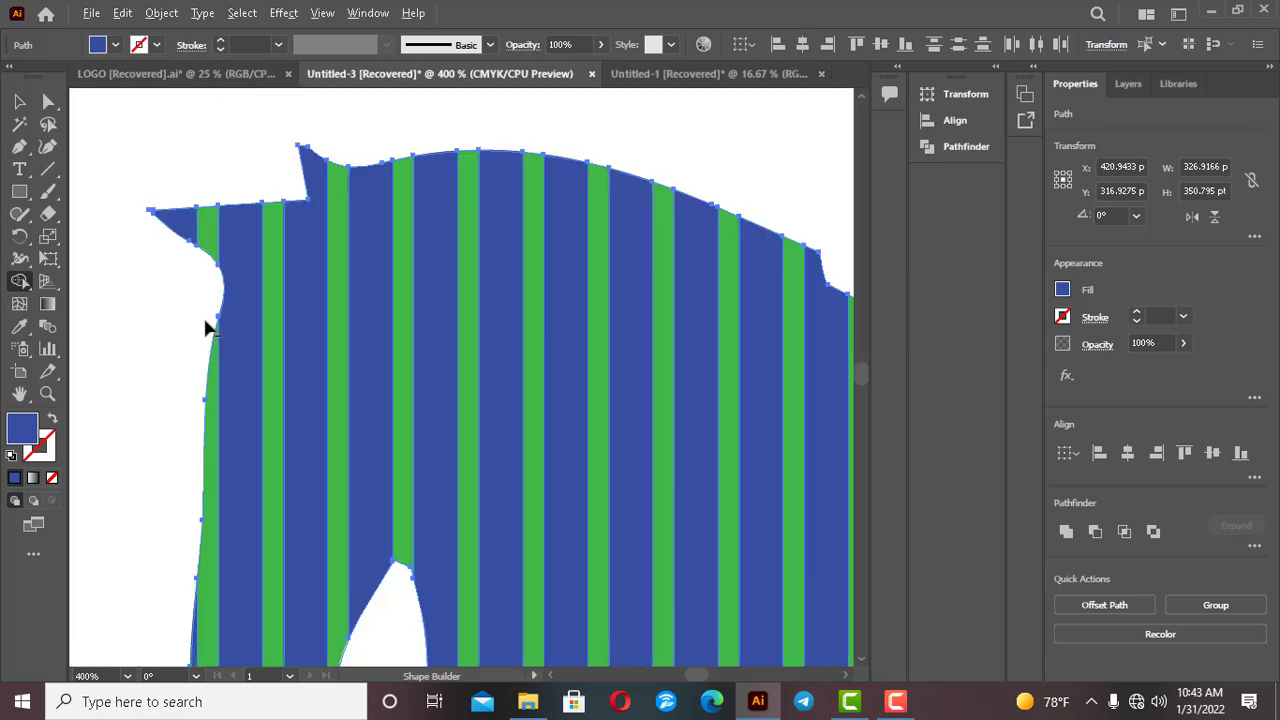
scroll(206, 335, "down", 1)
scroll(201, 330, "down", 2)
scroll(420, 375, "down", 1)
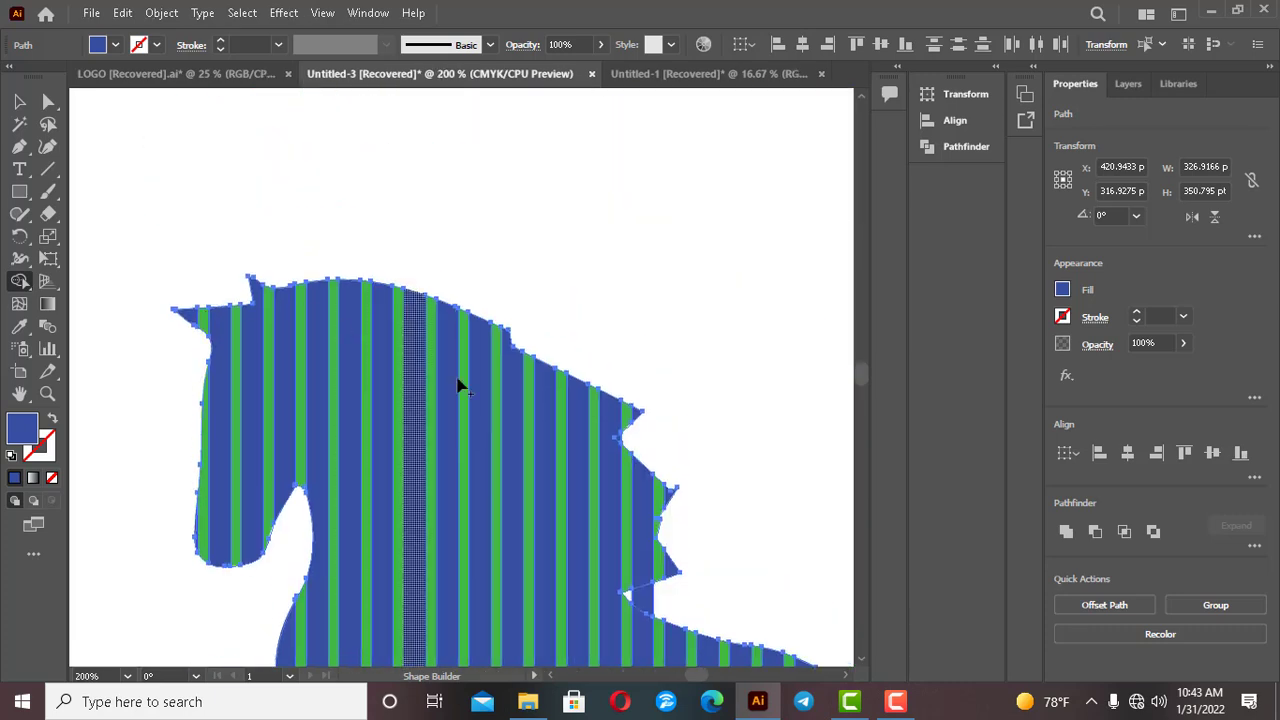
Erase the small blue bar fragment inside the upper notch of the horse's mane
scroll(691, 366, "up", 4)
scroll(628, 385, "up", 1)
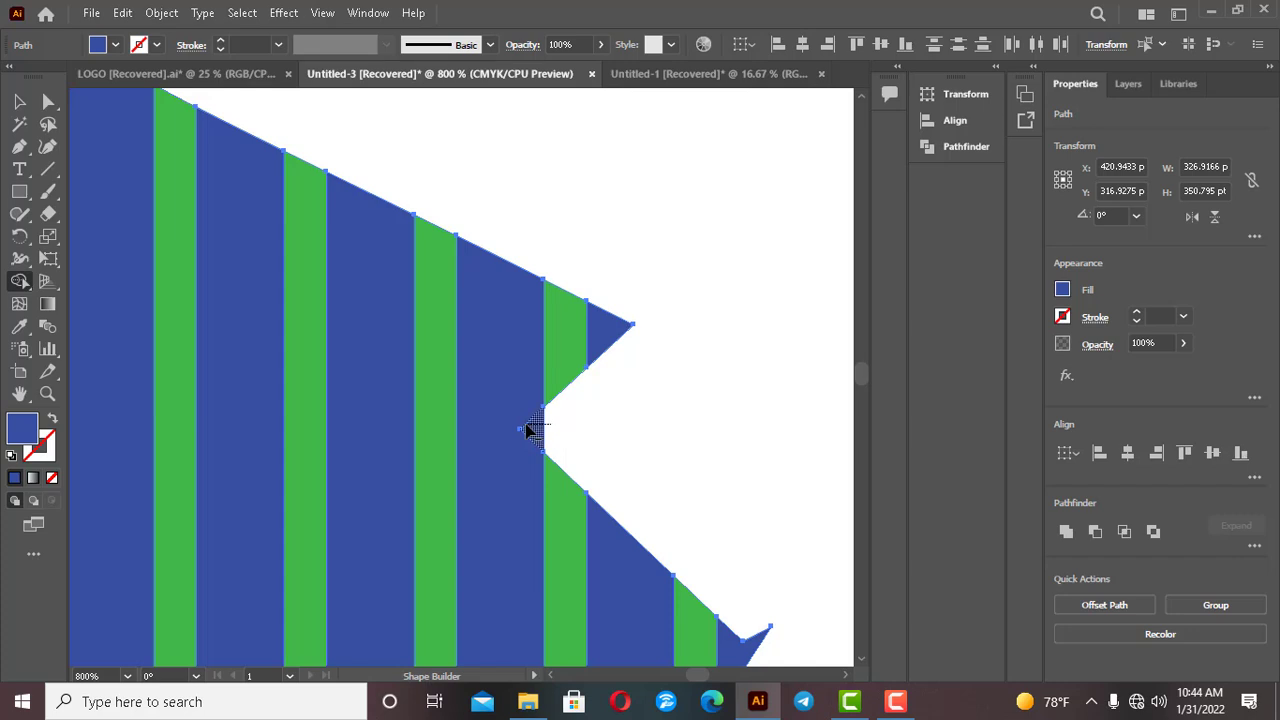
scroll(533, 430, "down", 1)
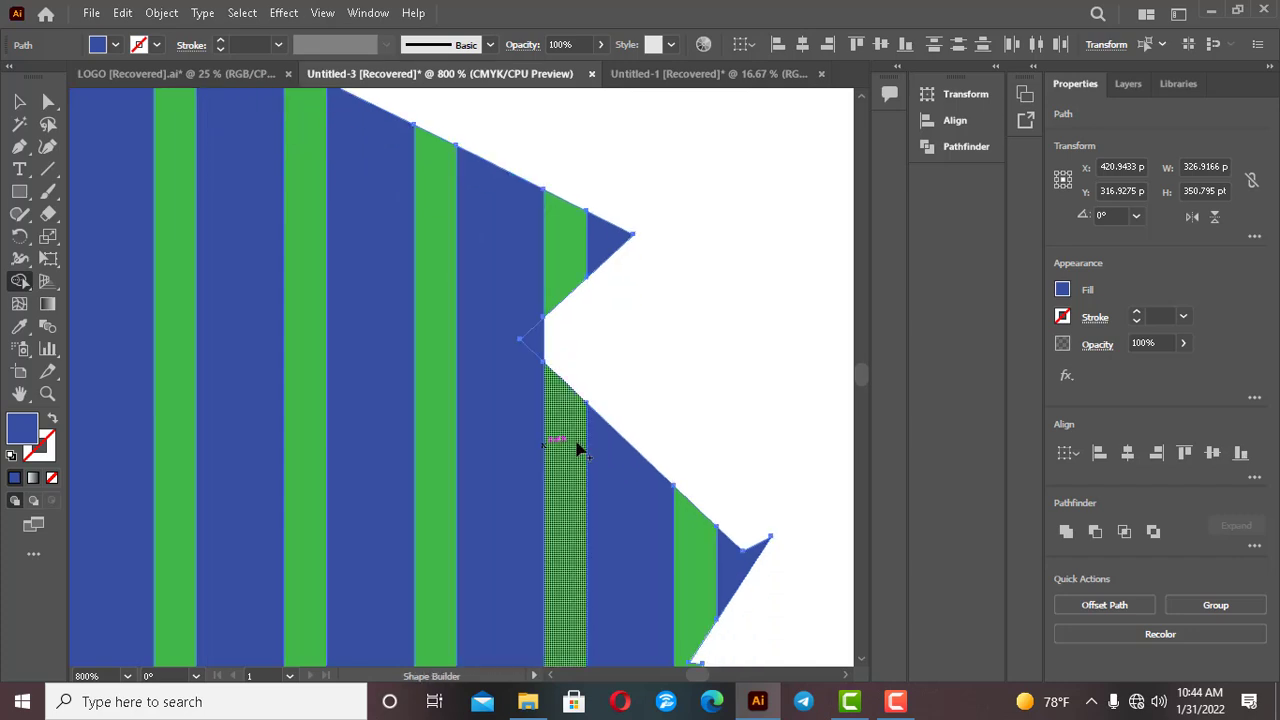
scroll(578, 450, "down", 1)
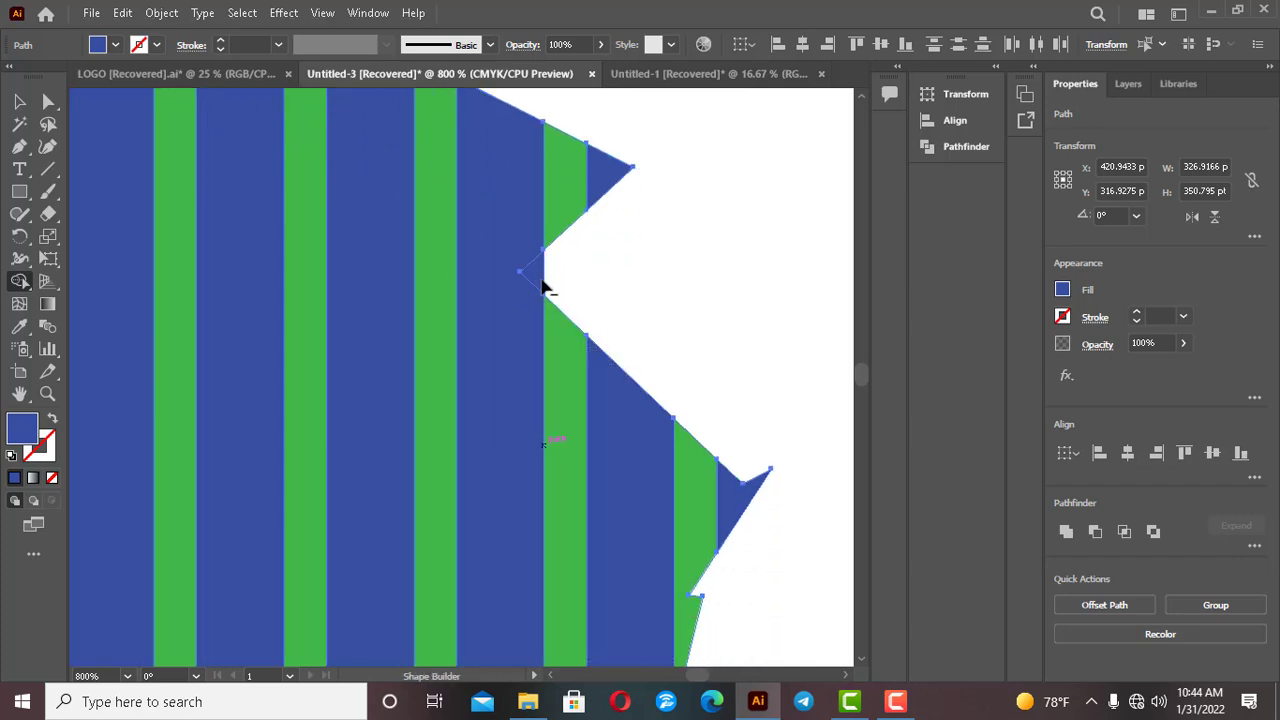
left_click_drag(537, 272, 536, 272)
Erase the leftover blue bar piece in the notch between the lowest mane spike and the horse's back
scroll(620, 395, "down", 3)
scroll(717, 480, "down", 2)
scroll(717, 480, "down", 1)
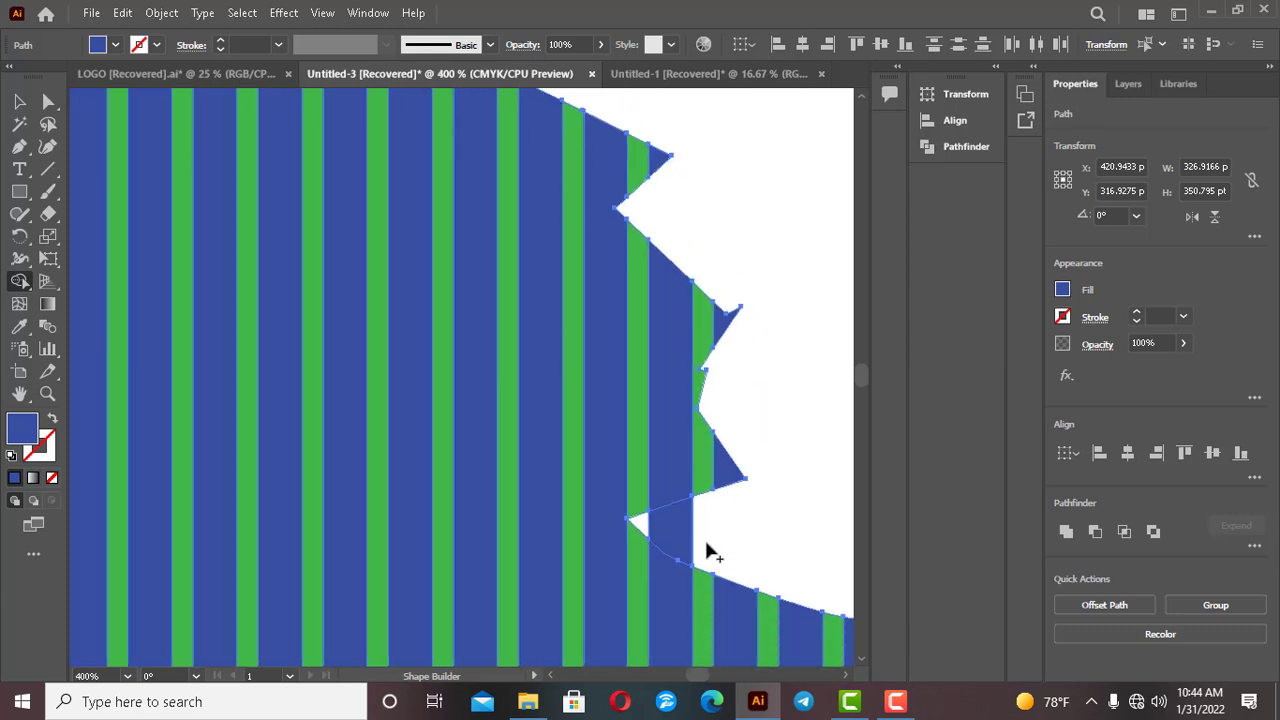
left_click_drag(688, 543, 660, 543)
Check the horse's legs, belly and tail for leftover bar pieces outside the silhouette, and deselect the artwork
scroll(660, 543, "down", 4)
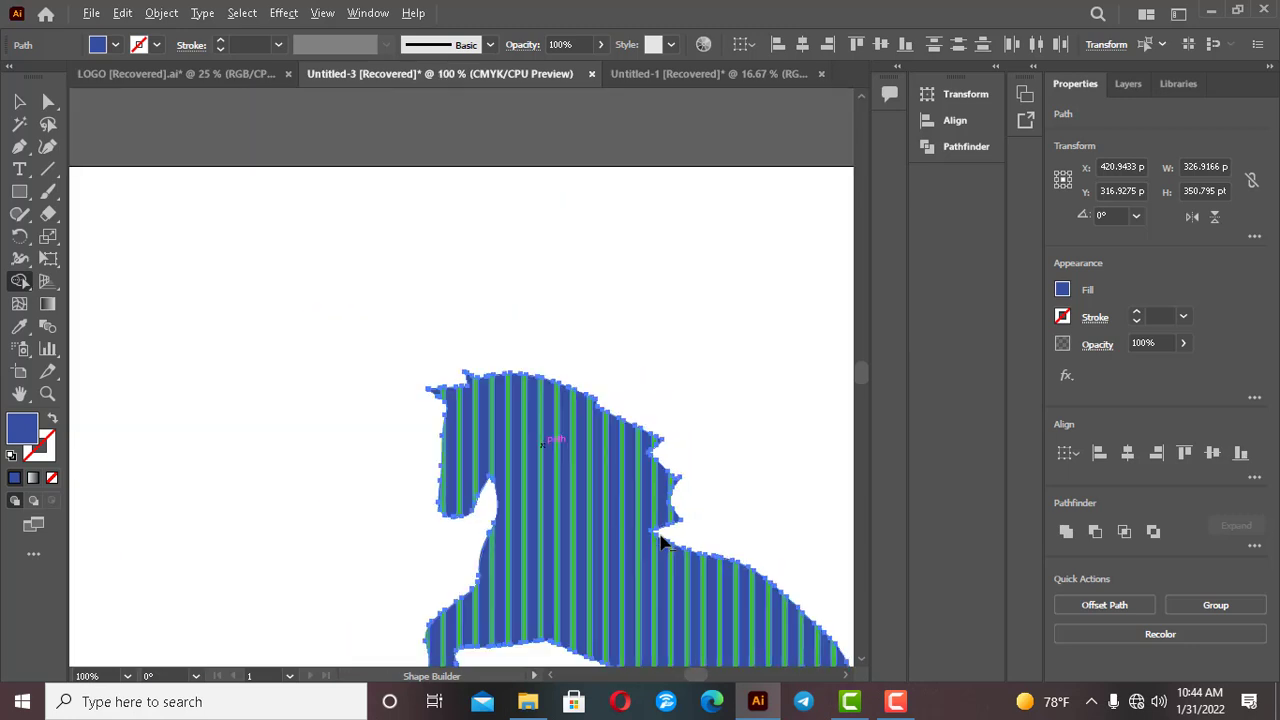
scroll(660, 543, "down", 2)
scroll(700, 550, "down", 4)
scroll(783, 557, "up", 2)
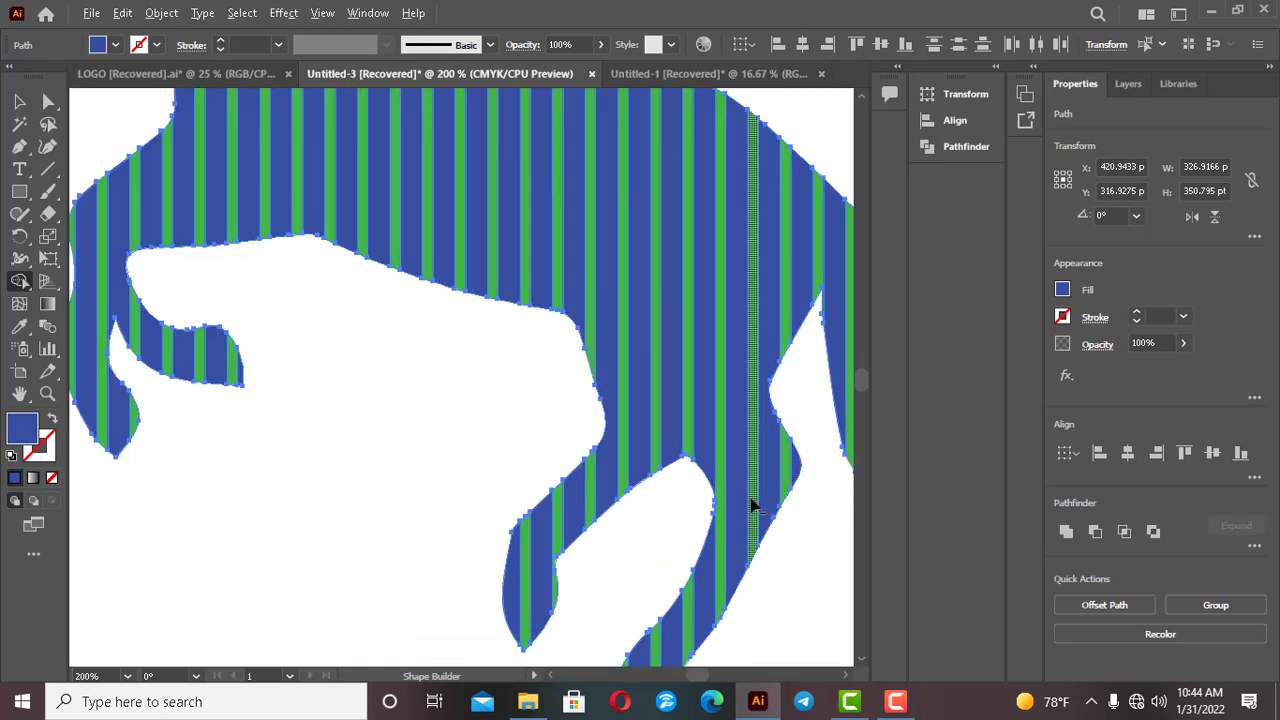
scroll(743, 503, "down", 3)
scroll(786, 443, "up", 2)
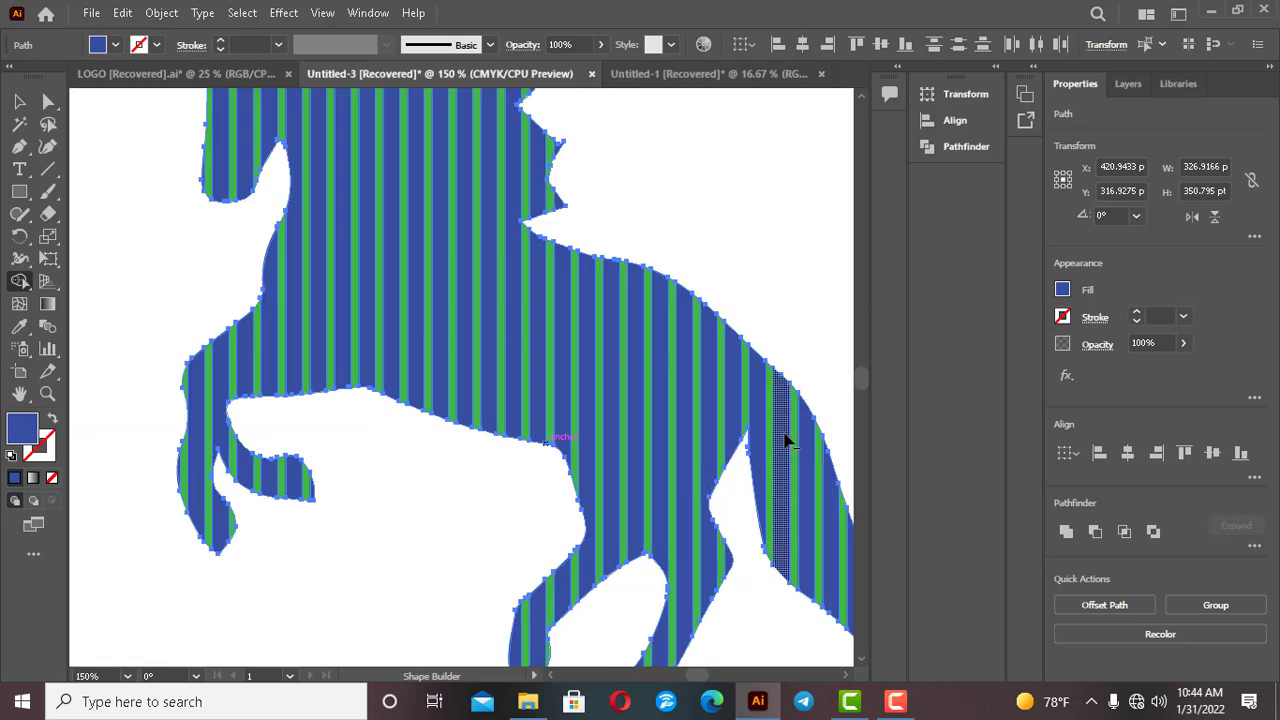
scroll(845, 683, "right", 2)
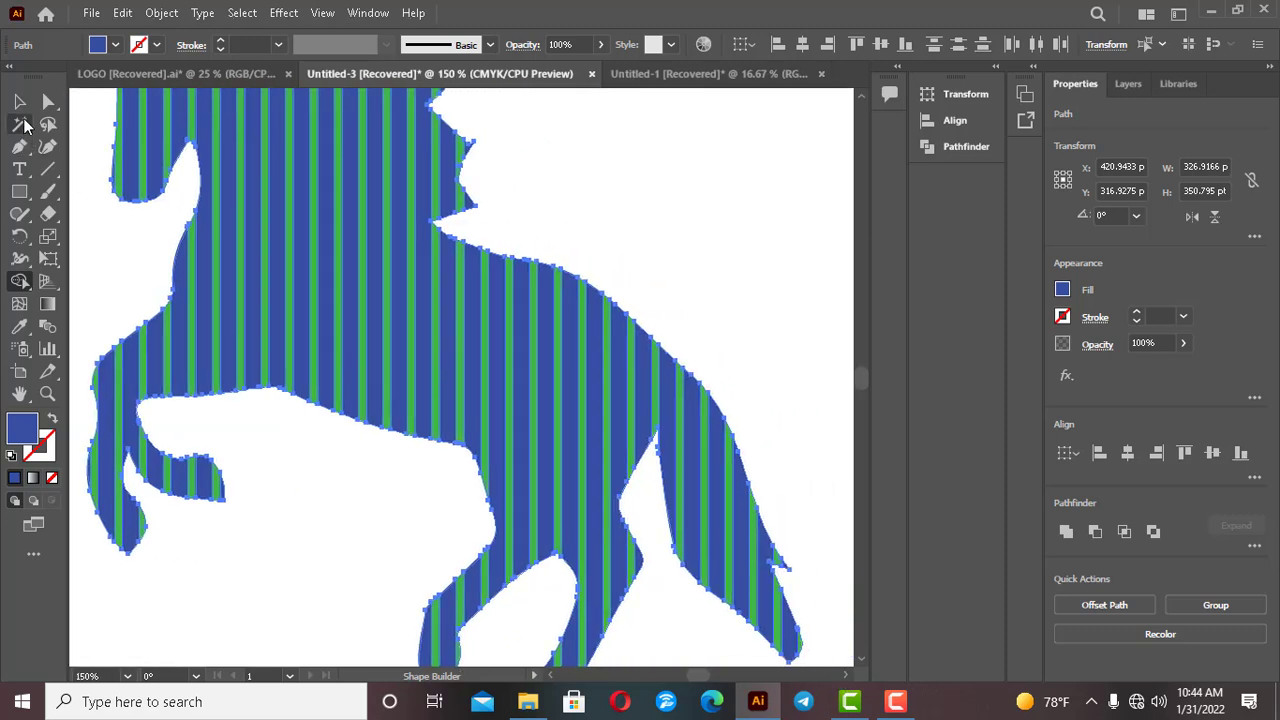
left_click(19, 101)
left_click(834, 310)
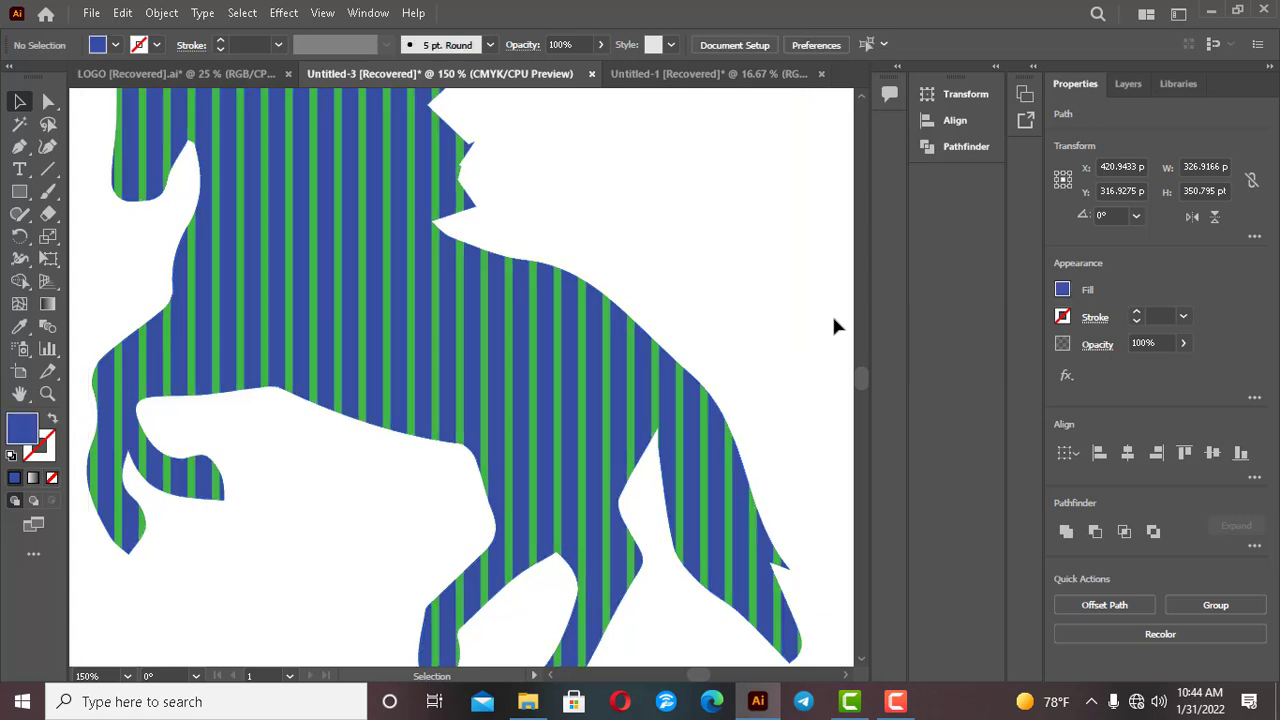
Delete the green horse silhouette behind the blue stripes
scroll(150, 495, "down", 1)
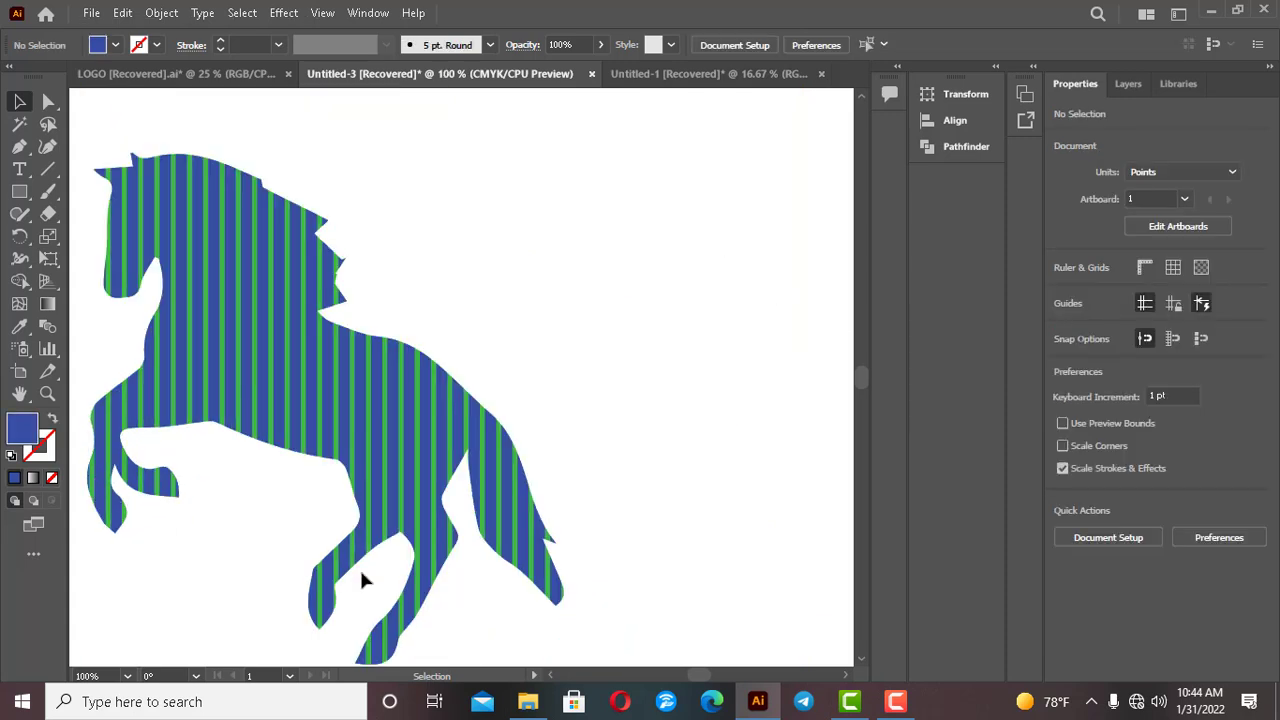
scroll(557, 677, "left", 2)
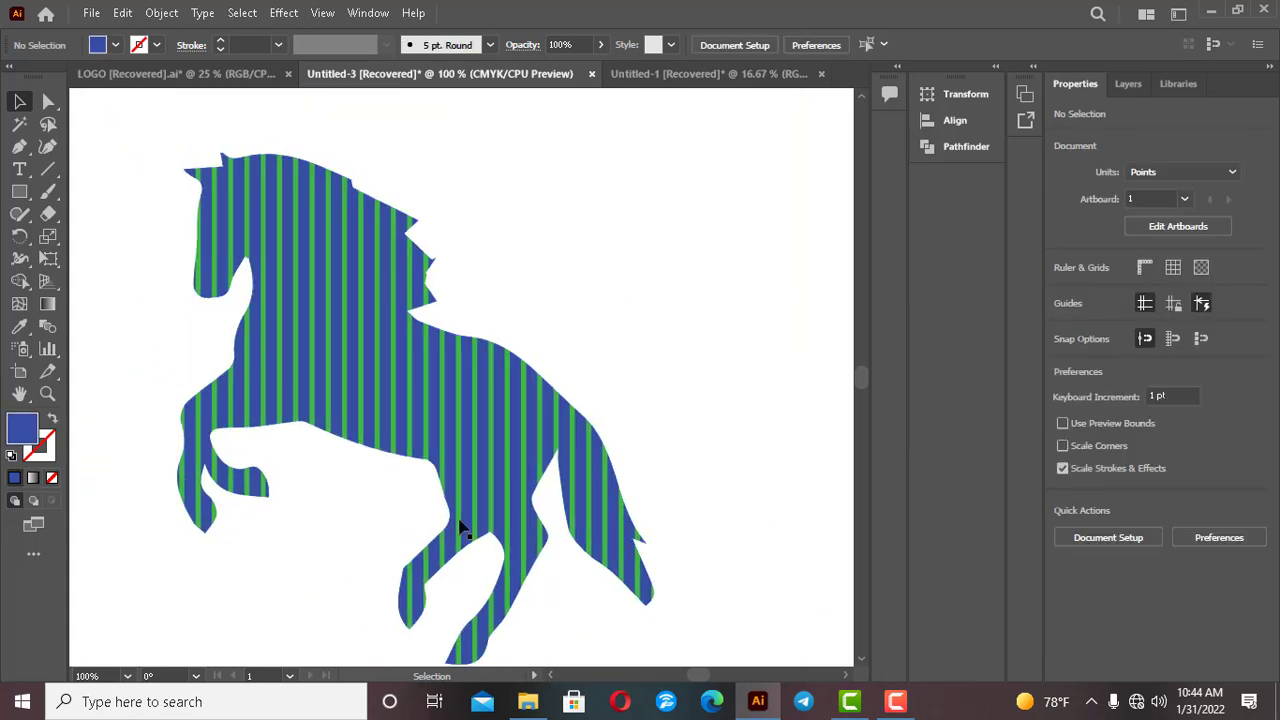
scroll(458, 520, "down", 2)
scroll(315, 484, "up", 2)
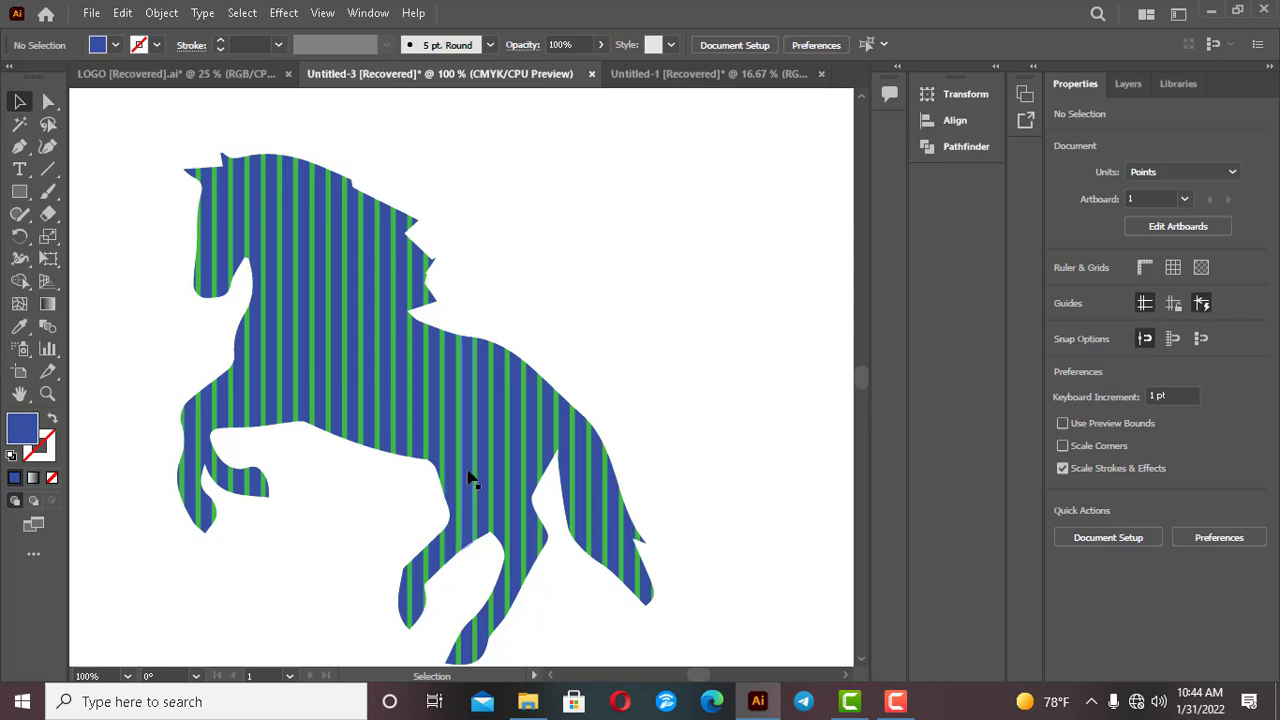
scroll(460, 468, "up", 8)
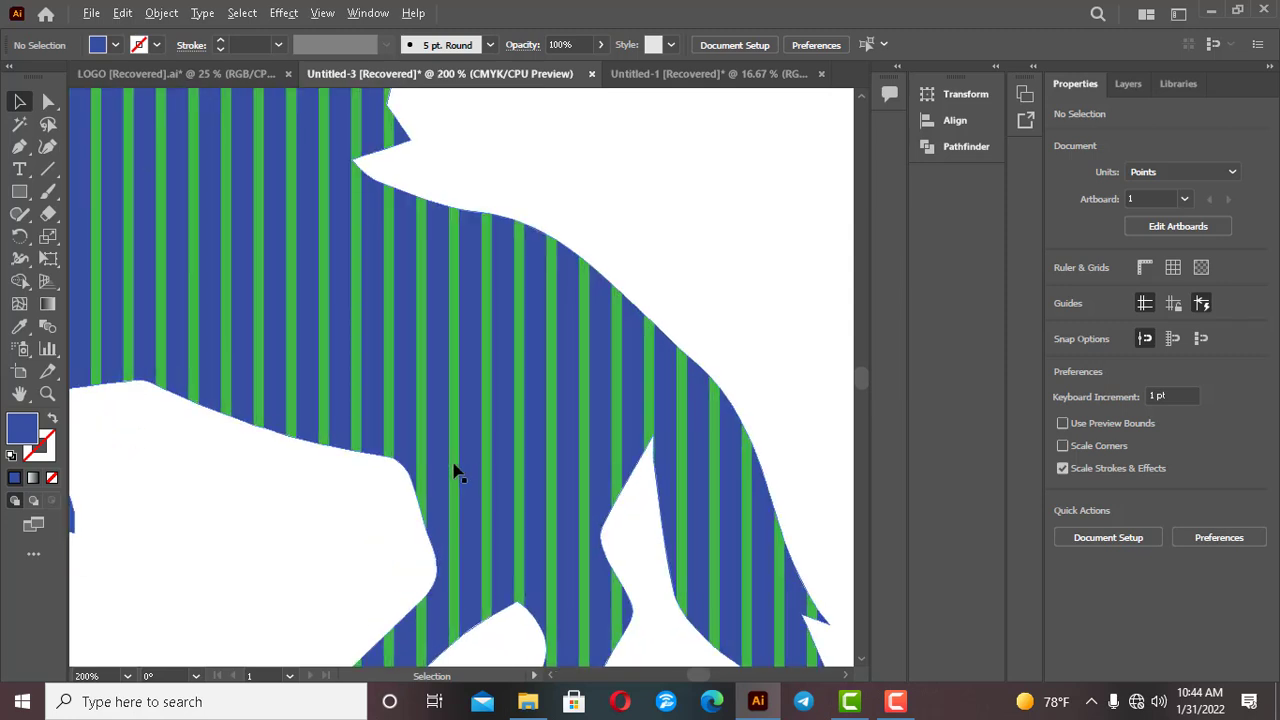
scroll(452, 468, "up", 3)
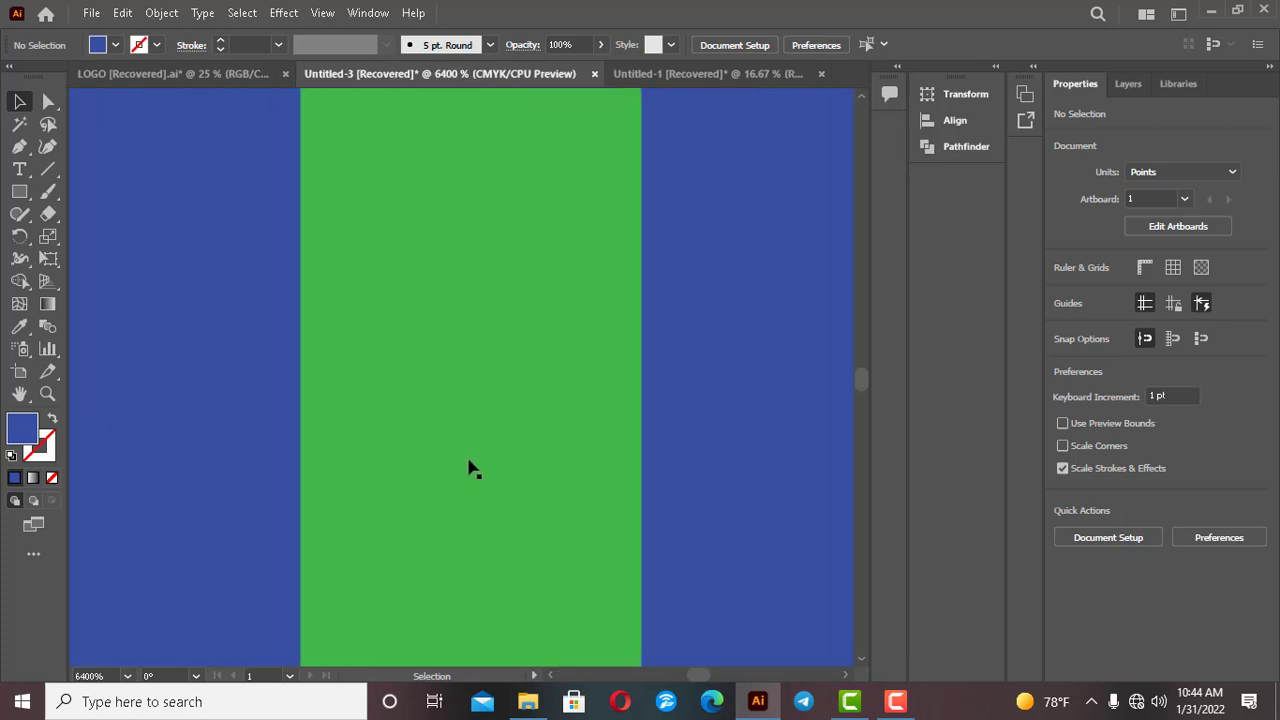
left_click(483, 408)
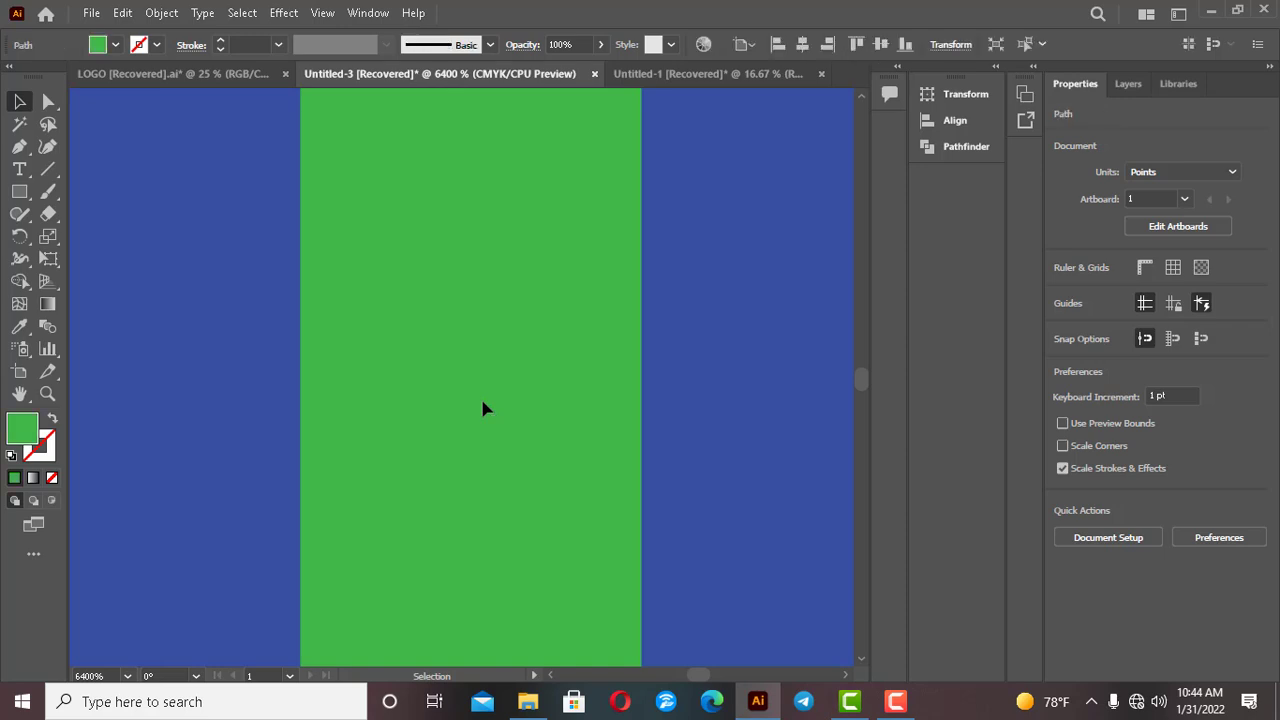
key("ctrl+z")
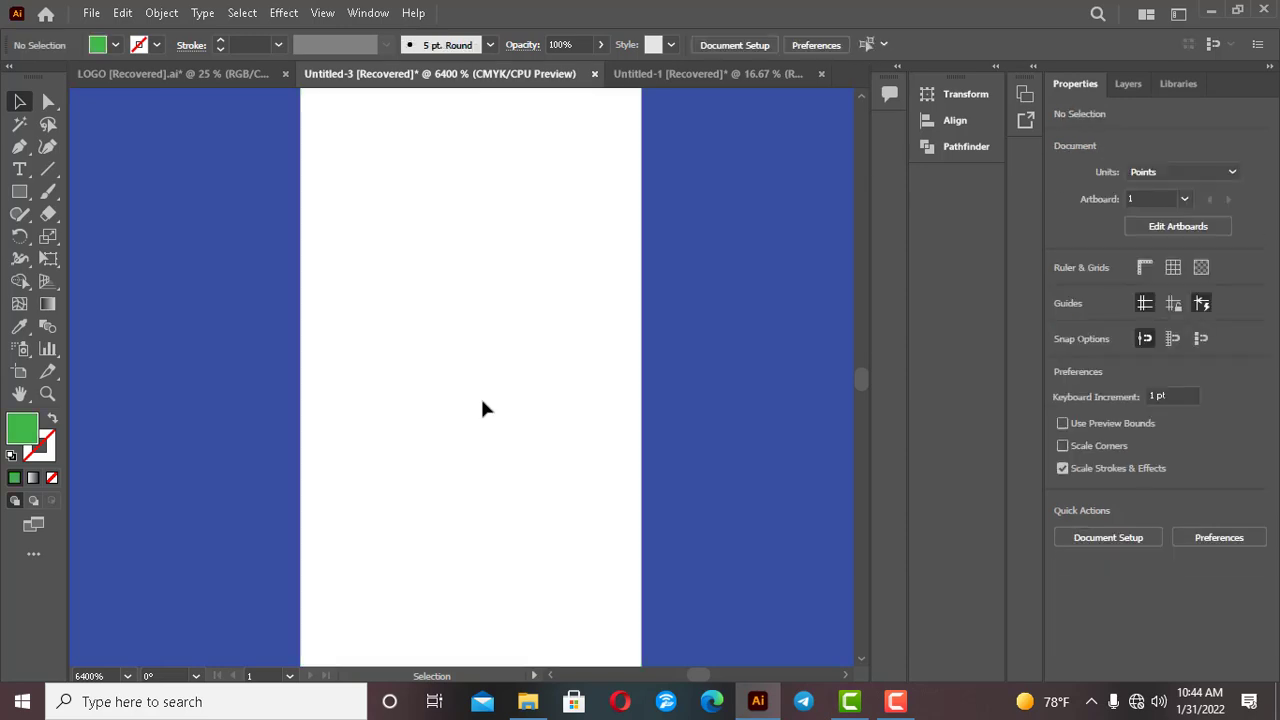
Examine the striped horse as a whole on the artboard, including its outline and the gaps between stripes
scroll(490, 400, "down", 10)
scroll(500, 407, "down", 5)
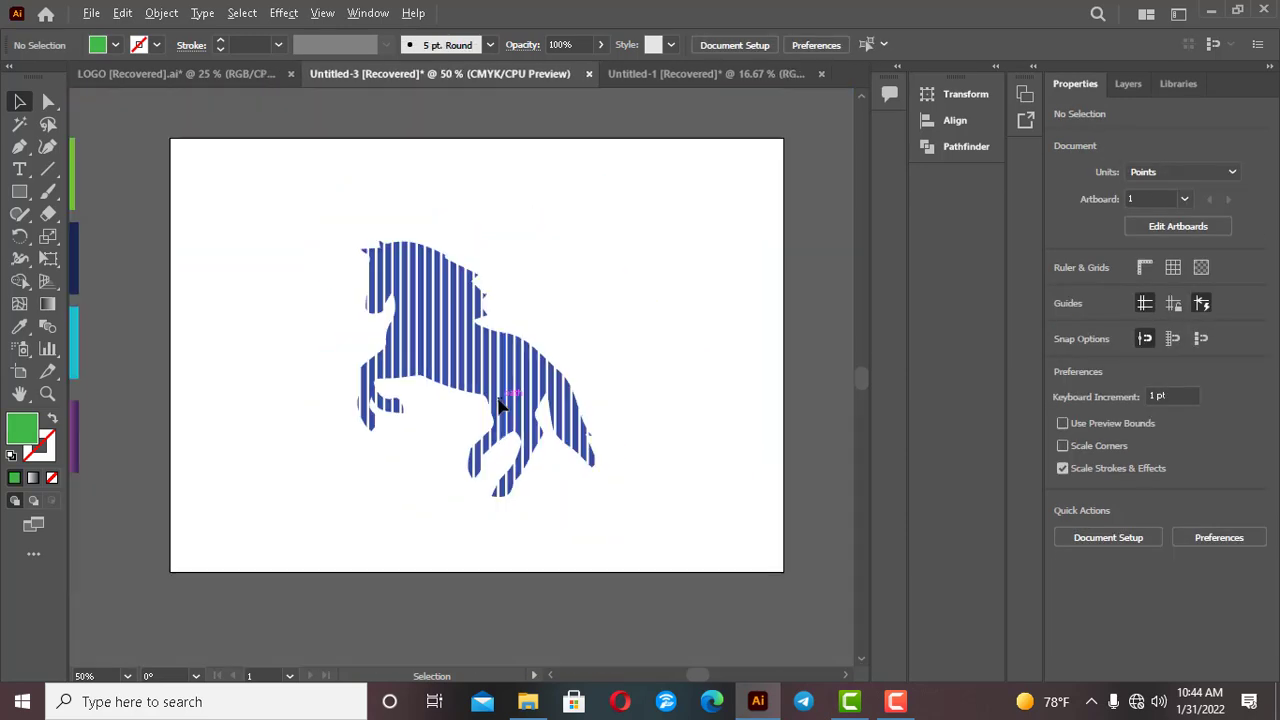
scroll(477, 412, "up", 3)
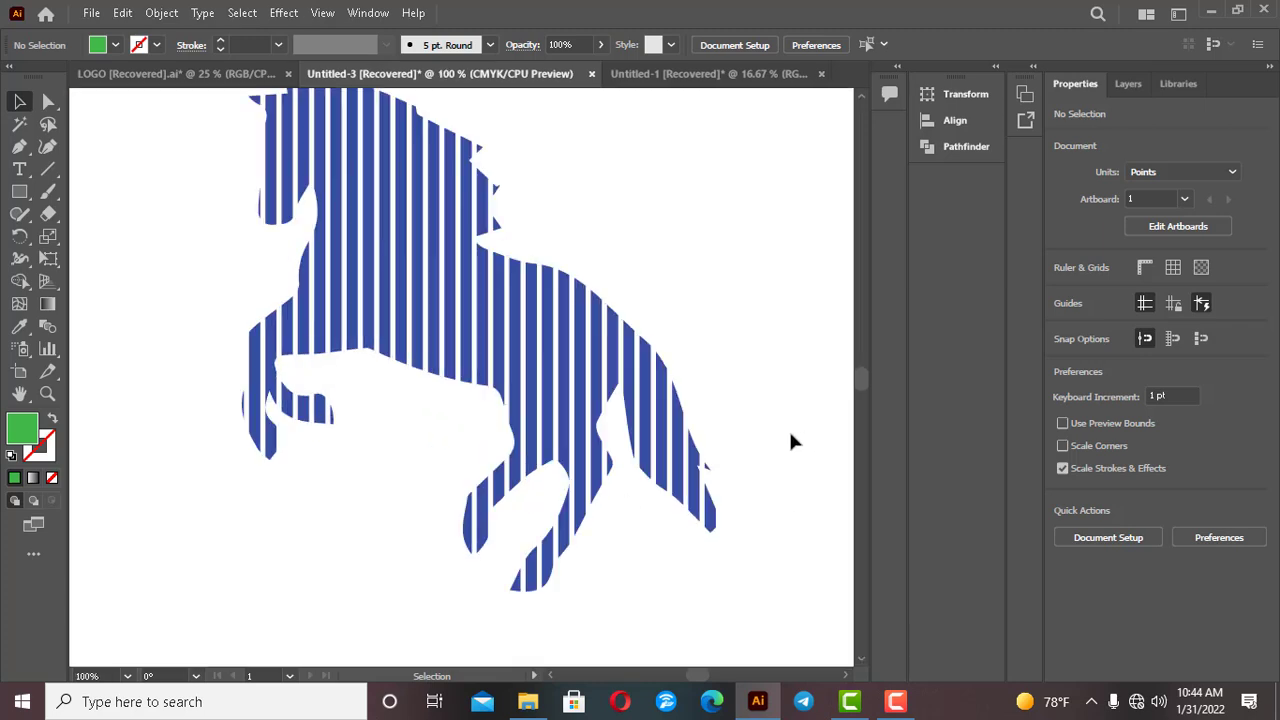
scroll(568, 462, "up", 2)
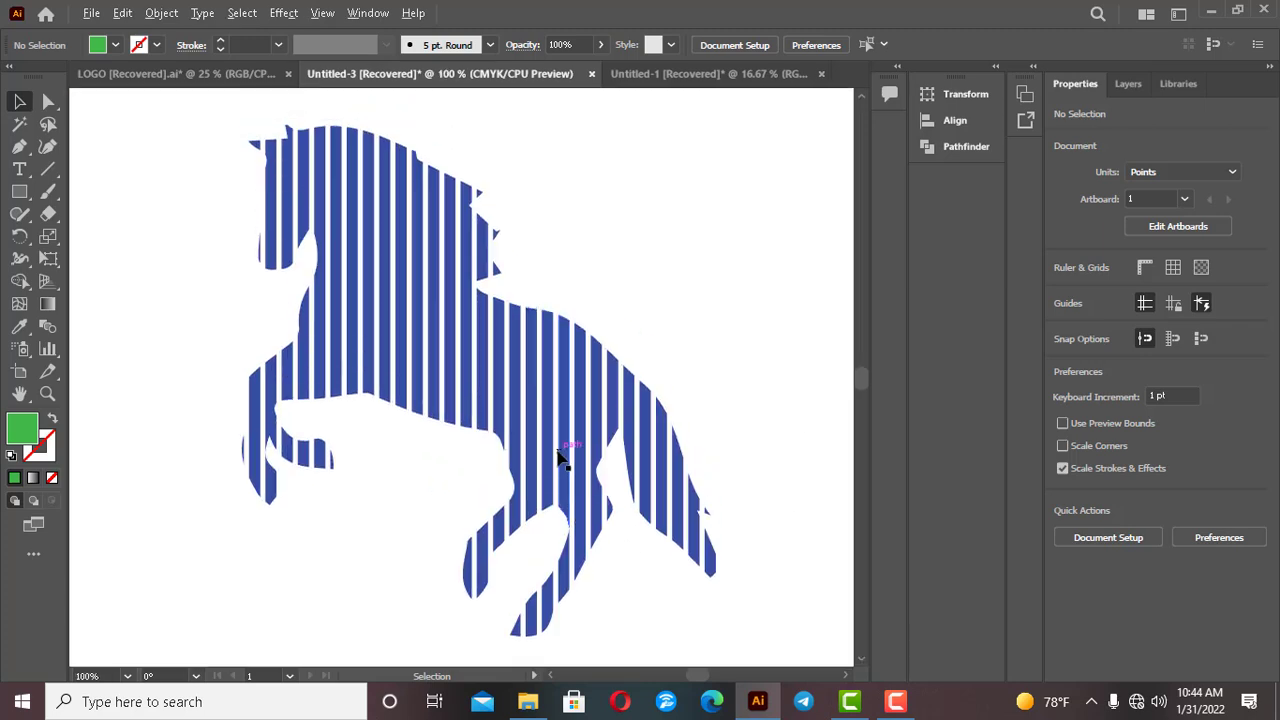
scroll(560, 458, "down", 3)
scroll(670, 434, "up", 3)
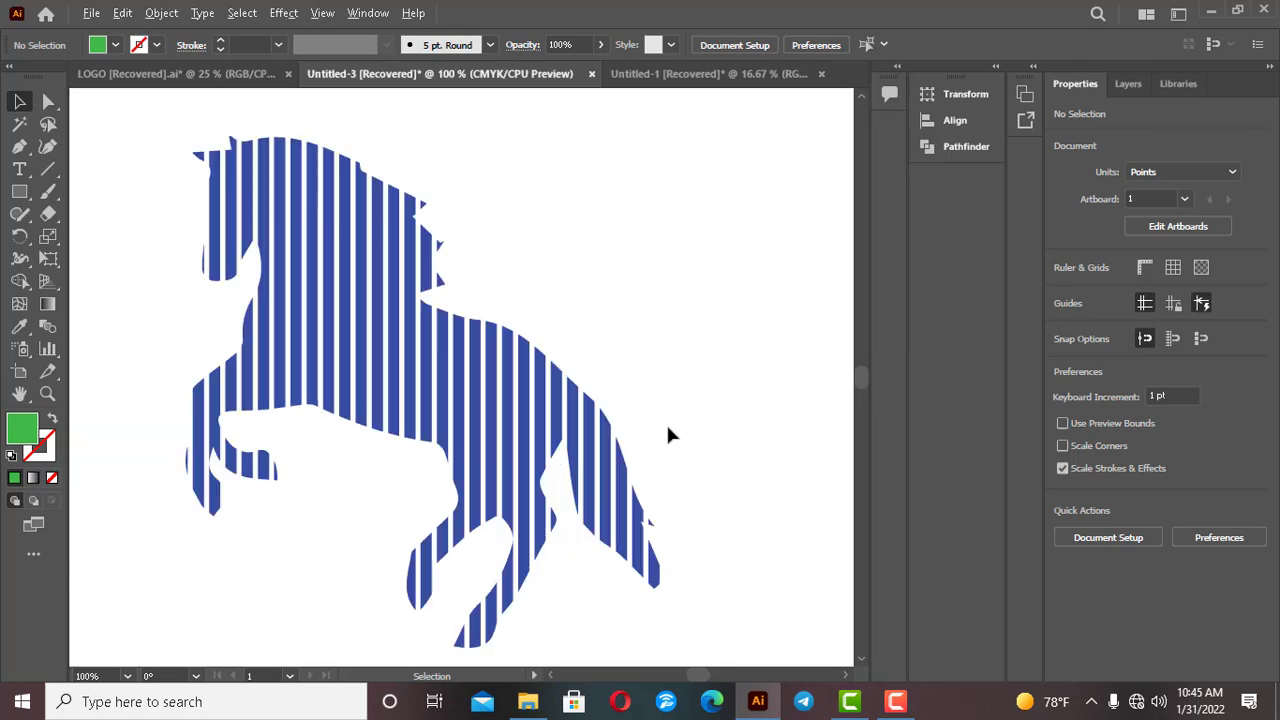
scroll(620, 430, "down", 3)
scroll(260, 432, "down", 2)
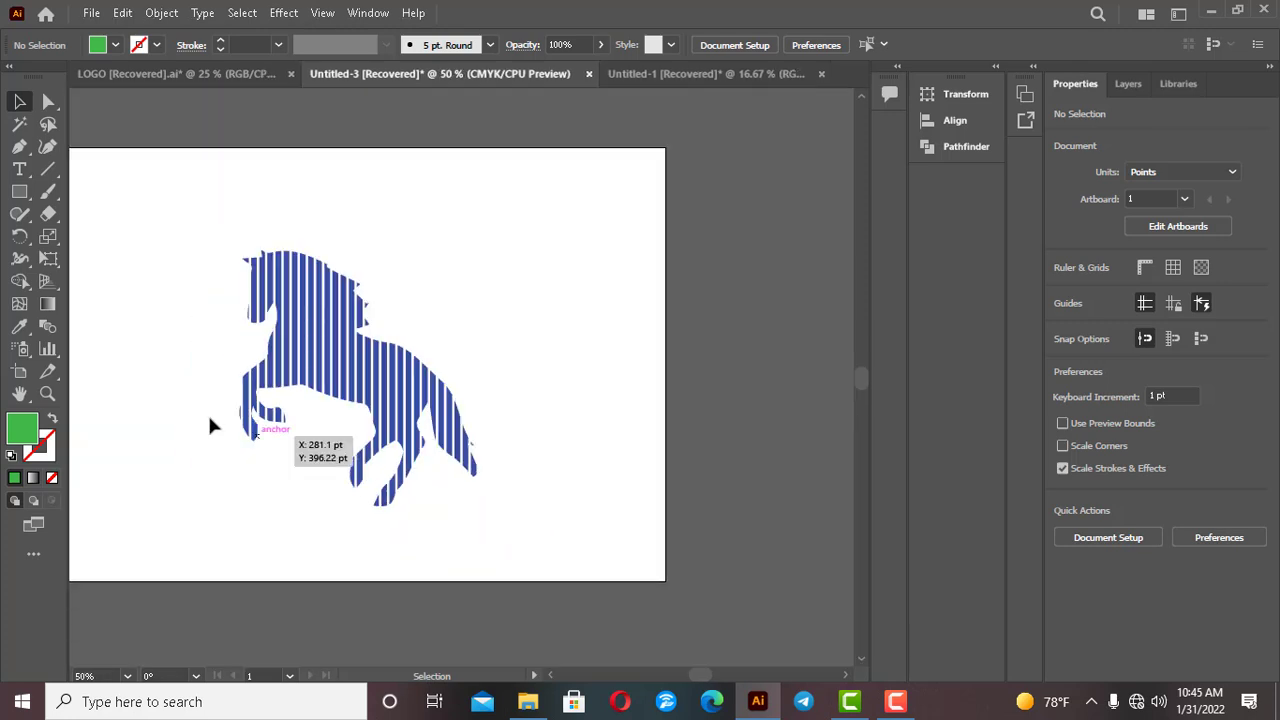
Enlarge all the horse stripes together to about 454 by 490 pt and shift them slightly up on the artboard
scroll(200, 420, "up", 1)
left_click_drag(193, 187, 637, 607)
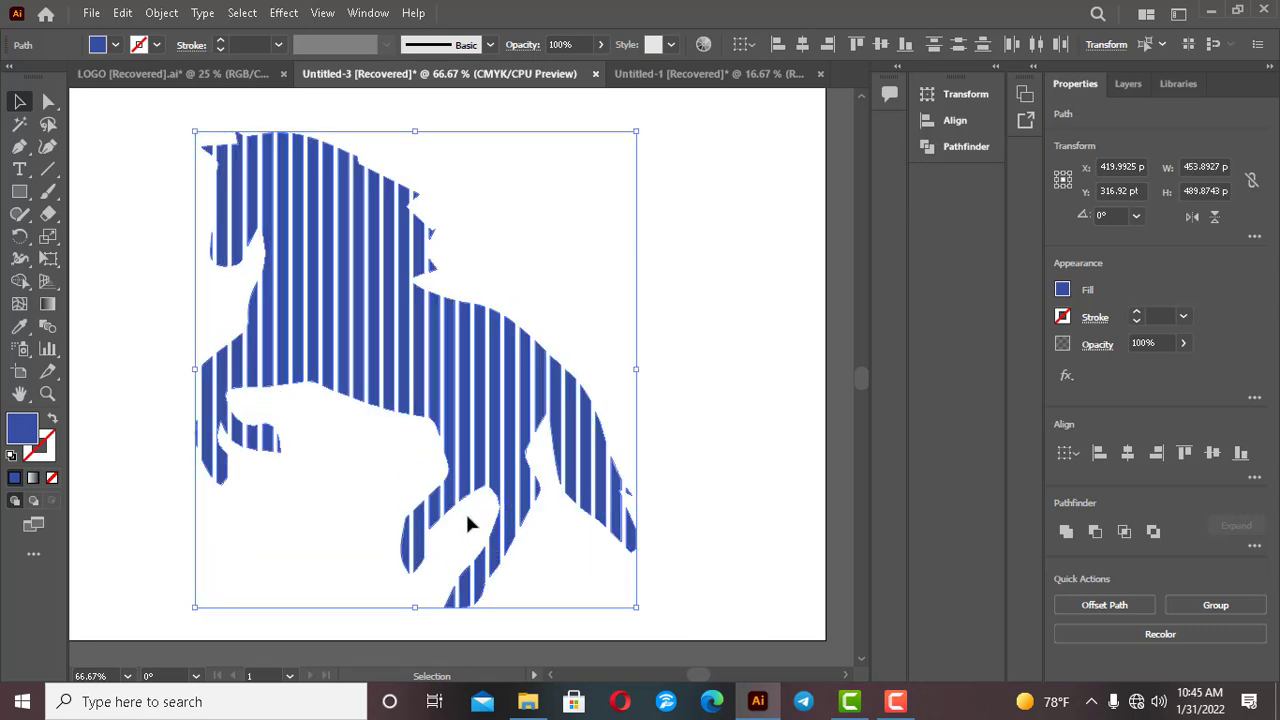
scroll(467, 523, "down", 1)
left_click_drag(380, 420, 375, 401)
Set the fill of the selected horse stripes to near-black, hex 050505
double_click(22, 430)
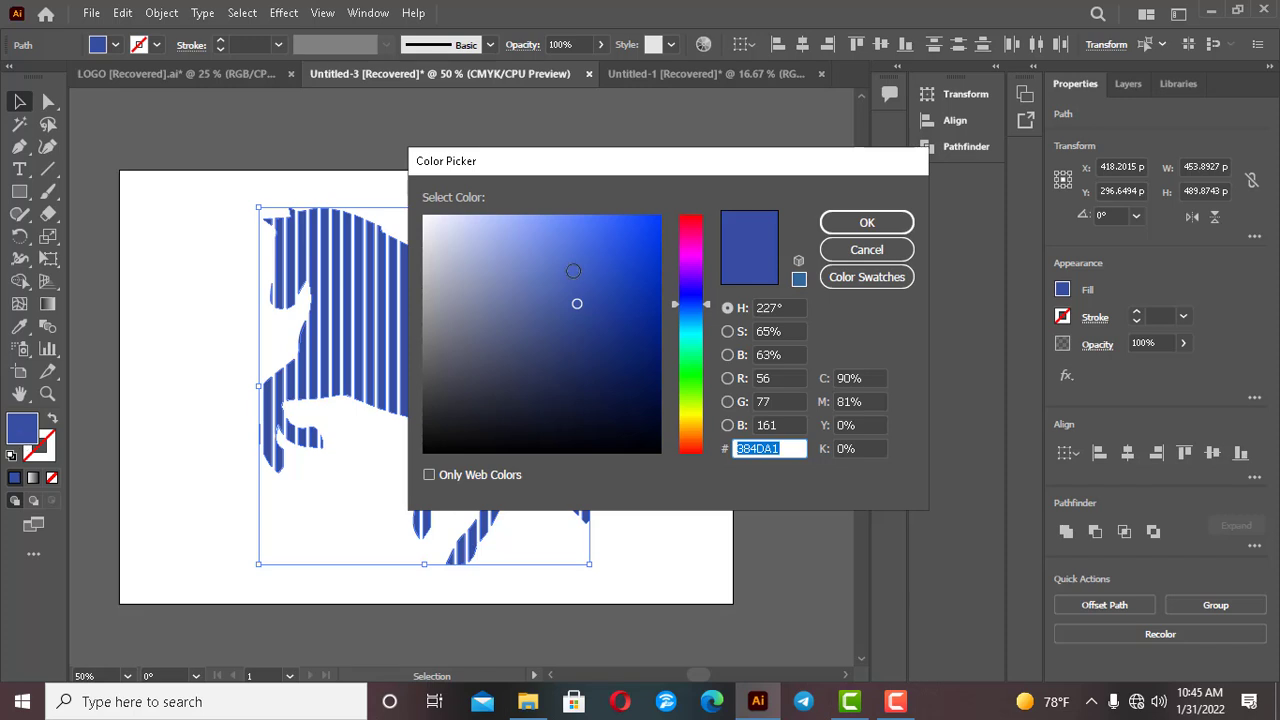
type("000000")
left_click(867, 222)
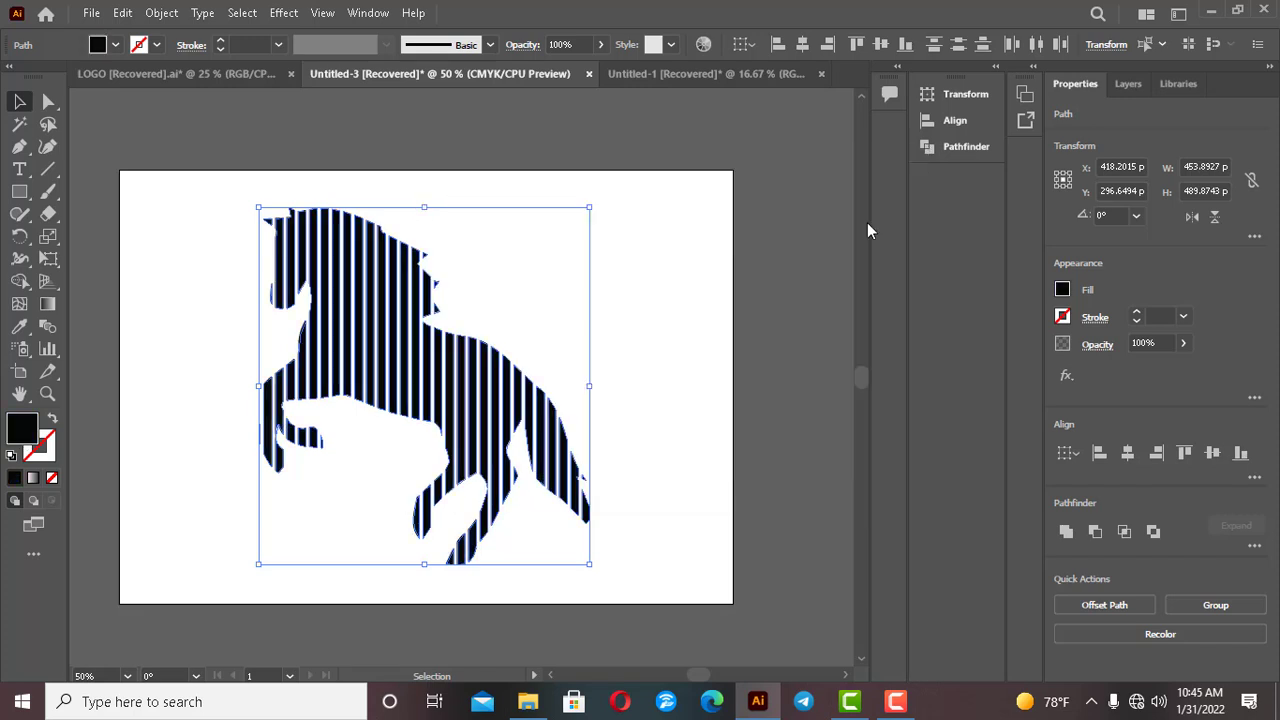
Set the fill of all the horse stripes to a very dark navy, hex 01071C, and deselect them
left_click_drag(197, 211, 663, 588)
double_click(22, 430)
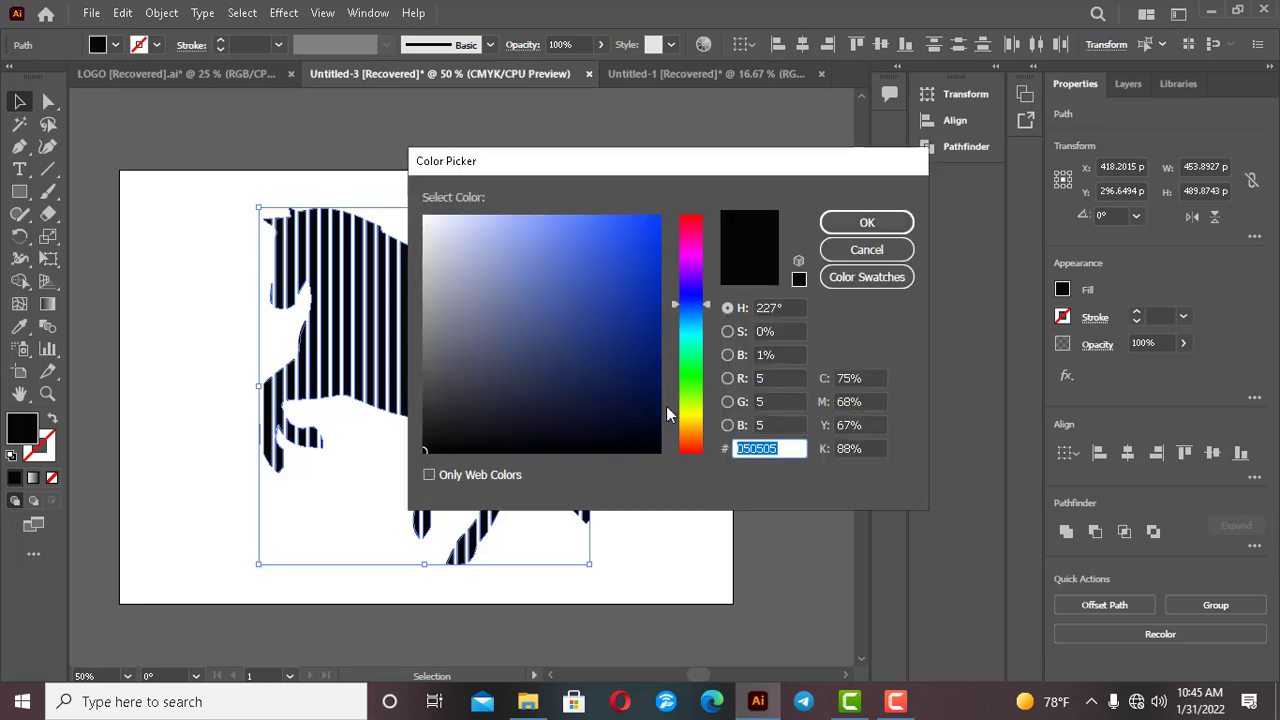
left_click_drag(651, 423, 651, 429)
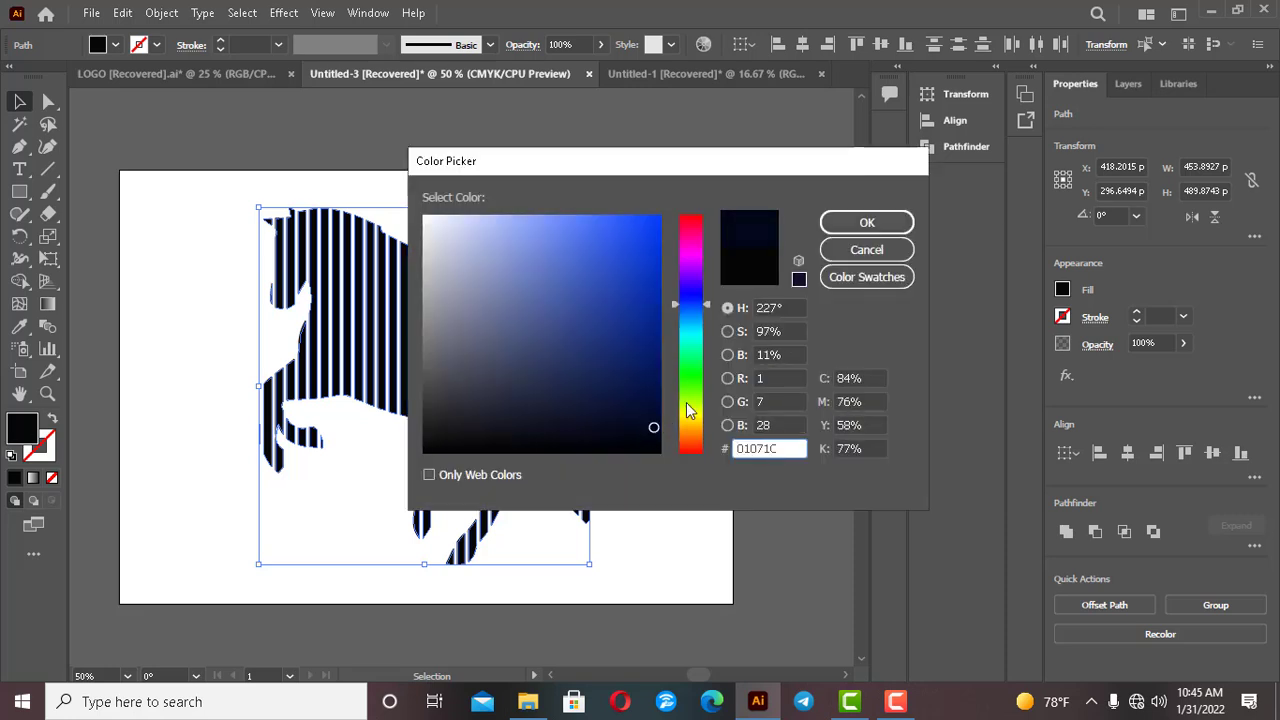
left_click(850, 223)
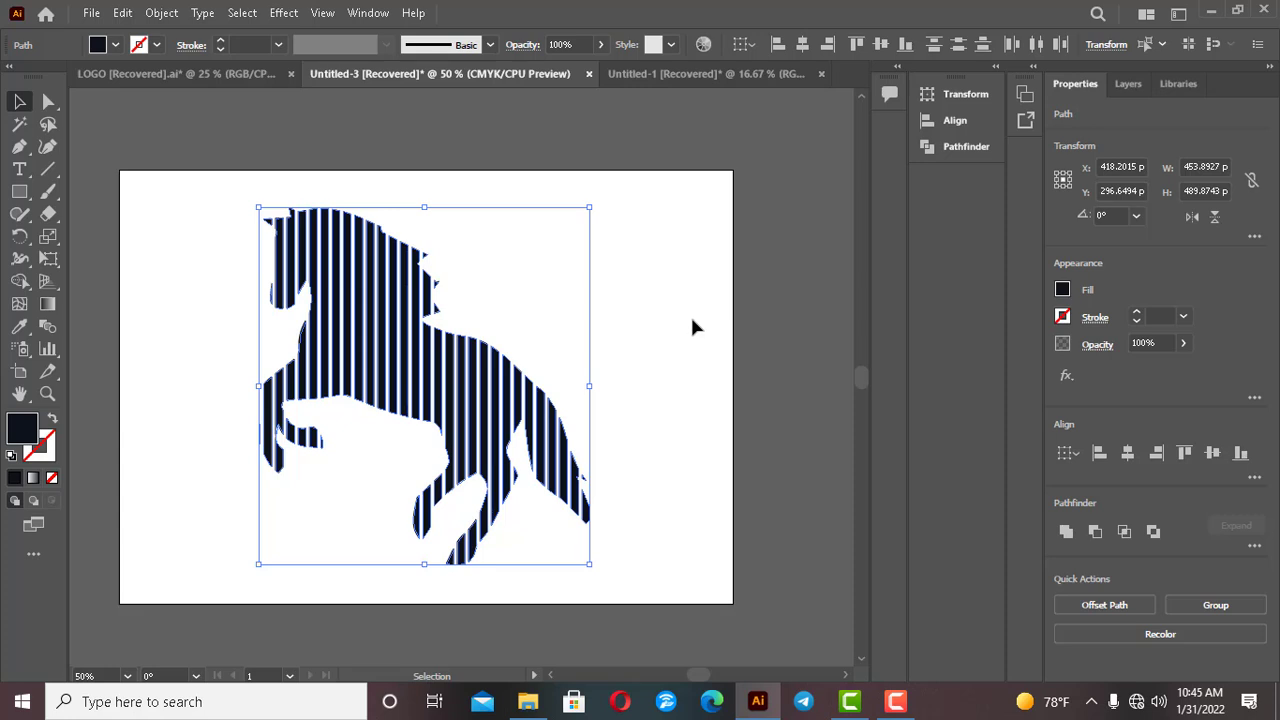
left_click(693, 322)
scroll(371, 561, "down", 1)
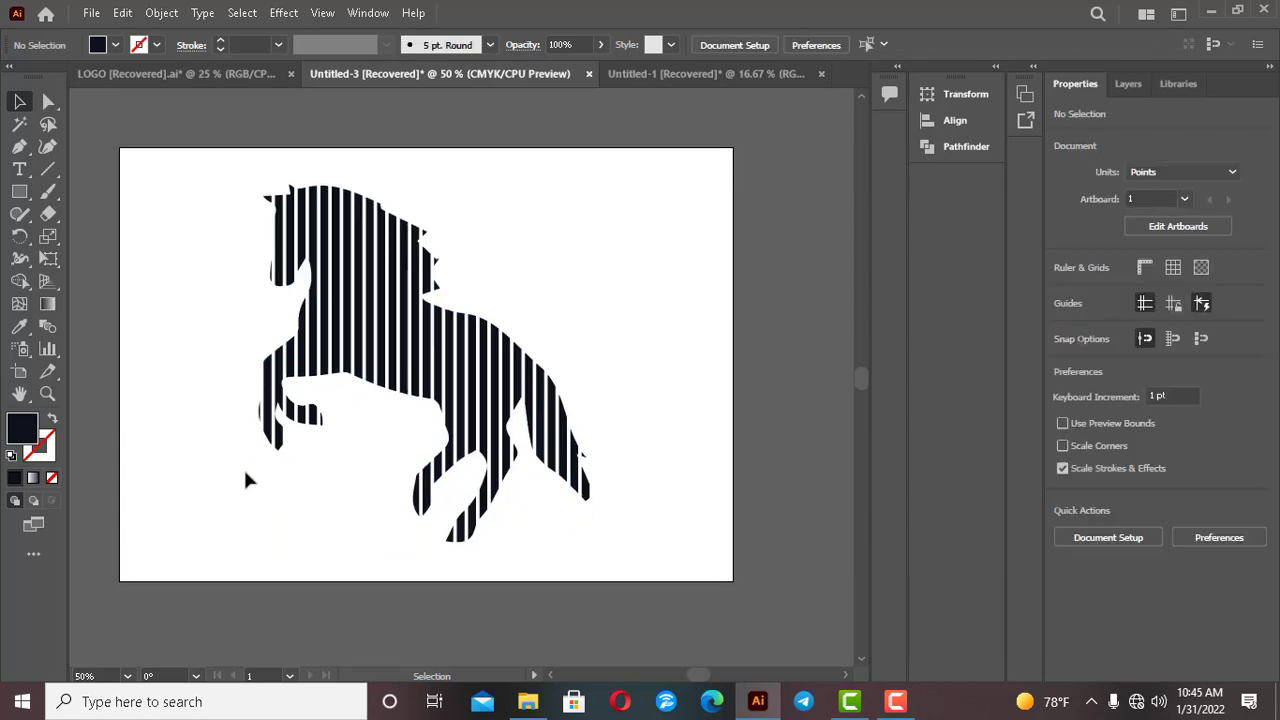
Set up the Pen tool with no fill and a 1 pt green stroke
left_click(19, 146)
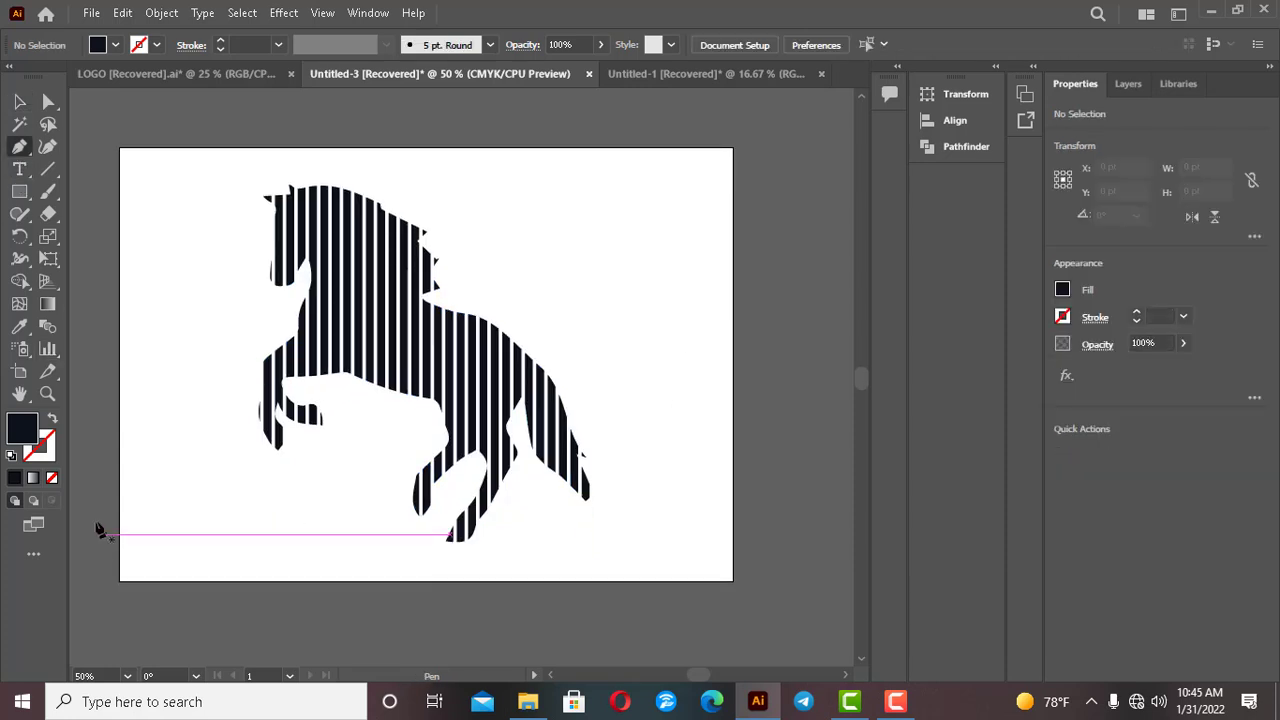
left_click(52, 477)
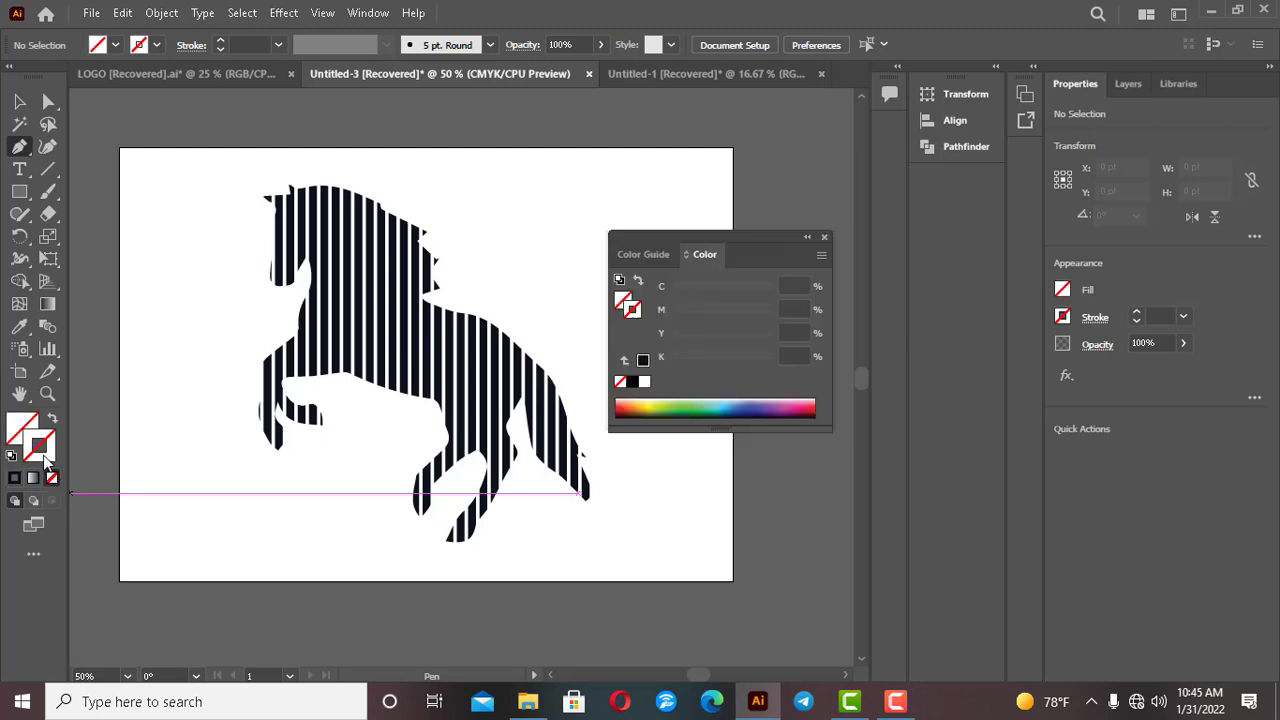
left_click(44, 456)
left_click(689, 402)
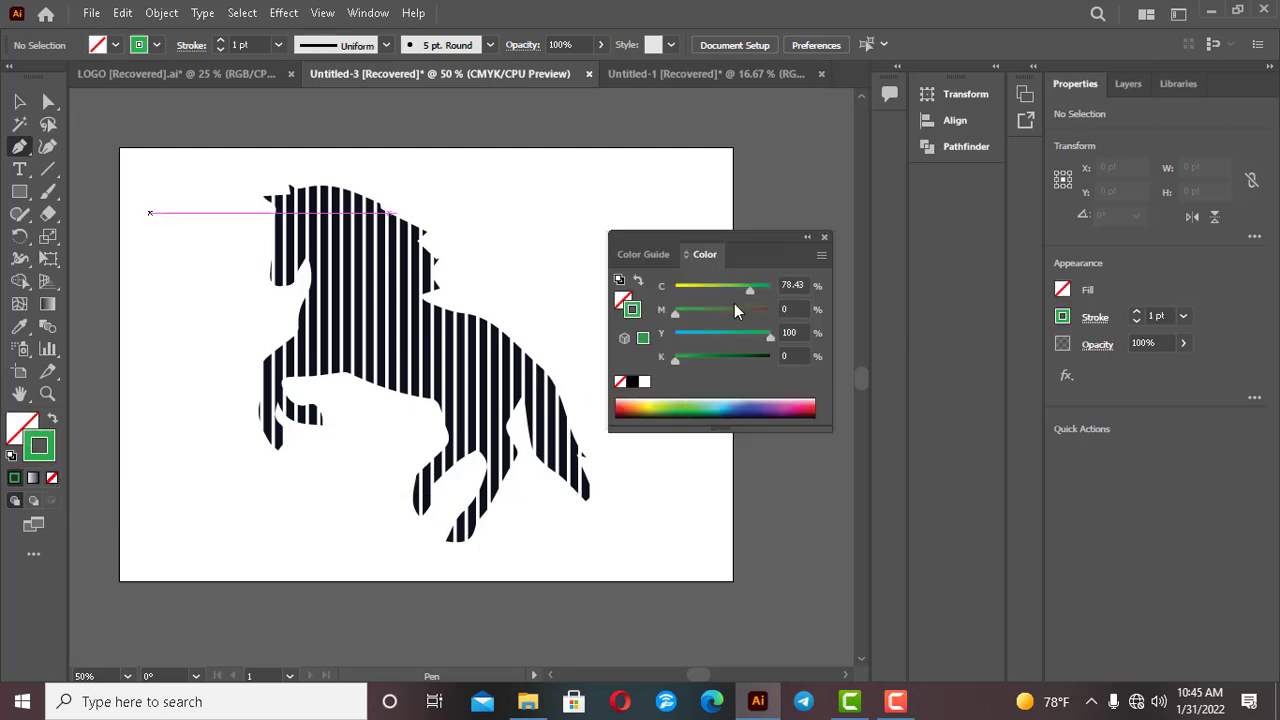
left_click(824, 242)
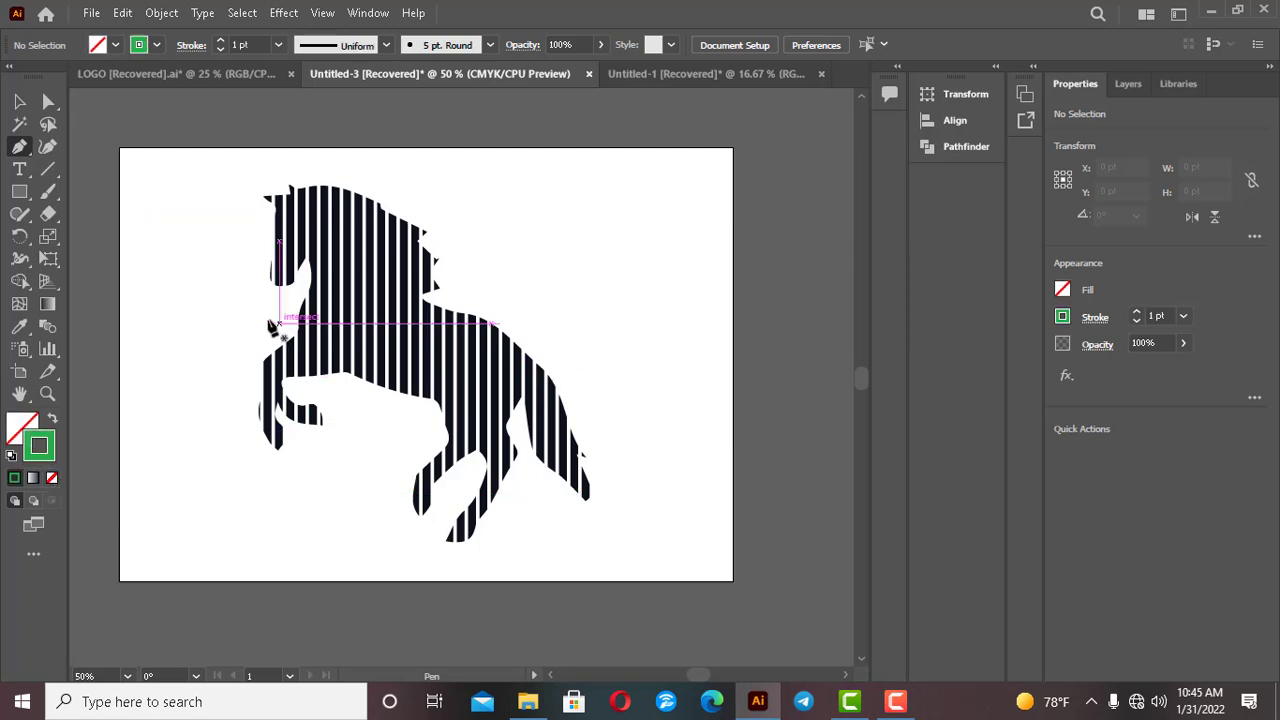
Draw an open arc across the horse's body, from in front of its chest to below and behind its tail
left_click(212, 333)
left_click_drag(661, 536, 781, 540)
scroll(665, 495, "up", 2)
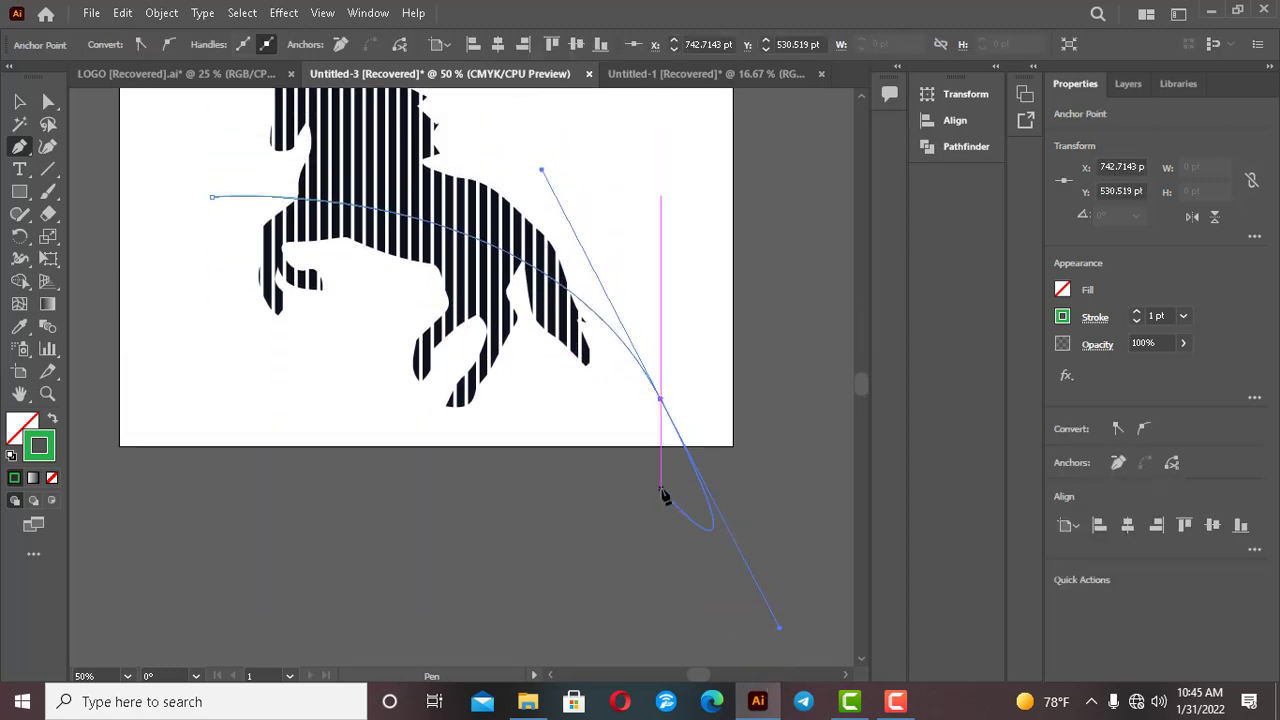
scroll(663, 495, "up", 2)
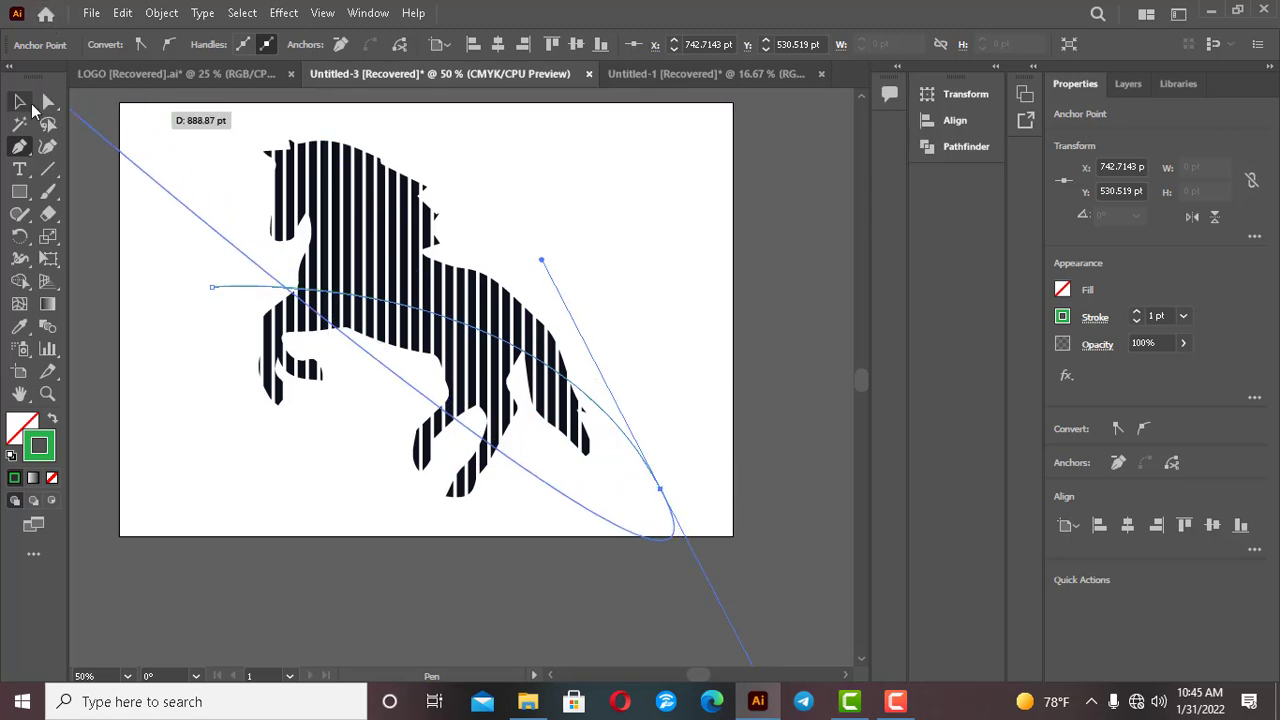
left_click(22, 104)
left_click(171, 146)
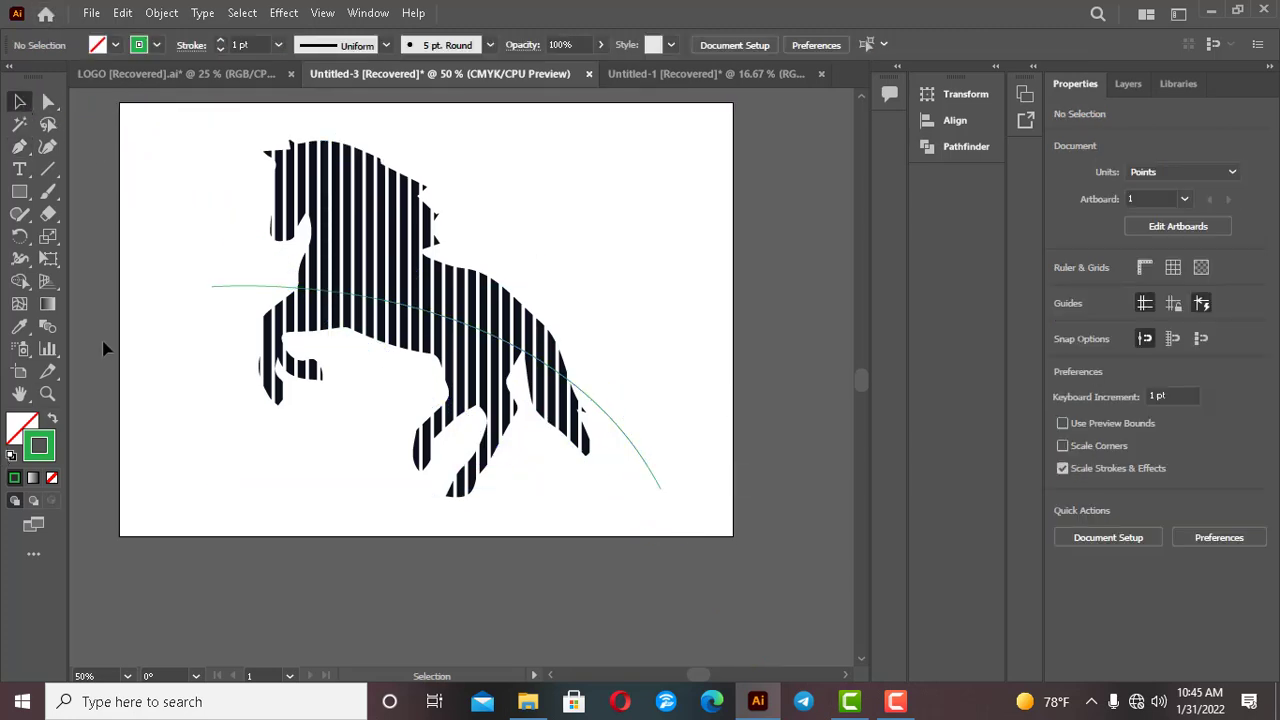
Select all the horse stripes together with the arc and set an orange-yellow Shape Builder fill of M 29.41%, Y 100%, without stroke
left_click(27, 432)
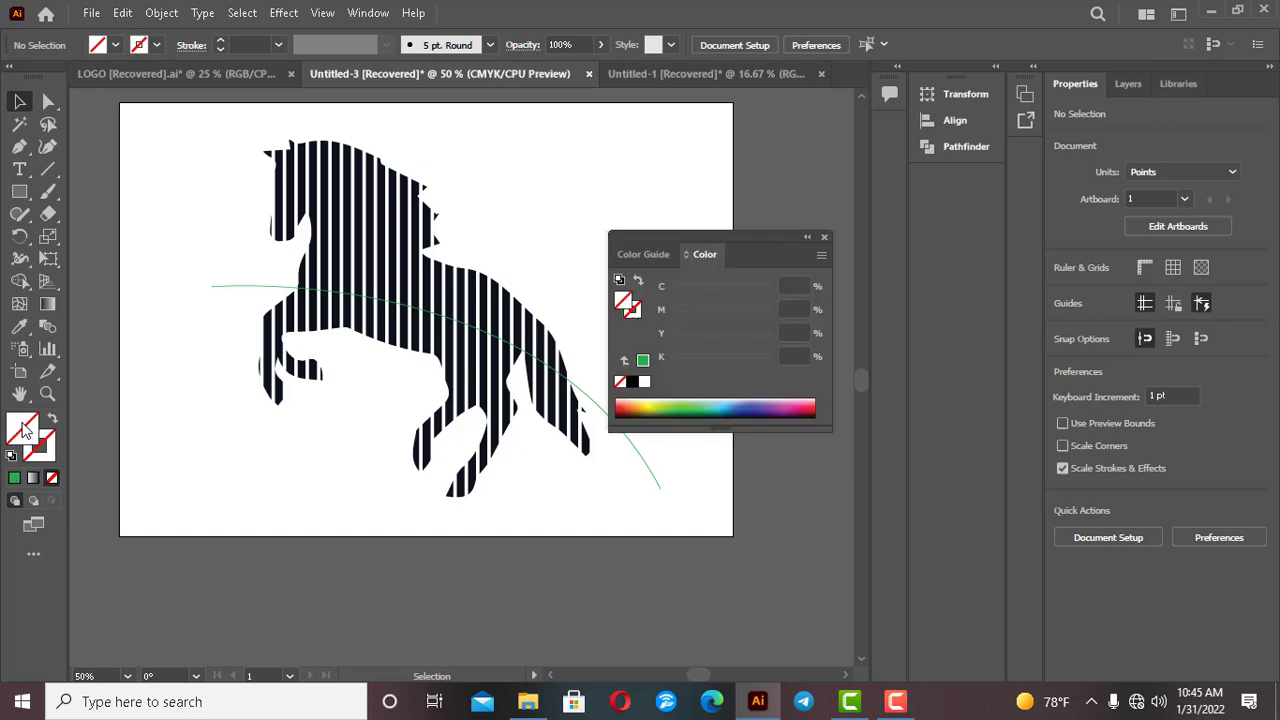
left_click(824, 240)
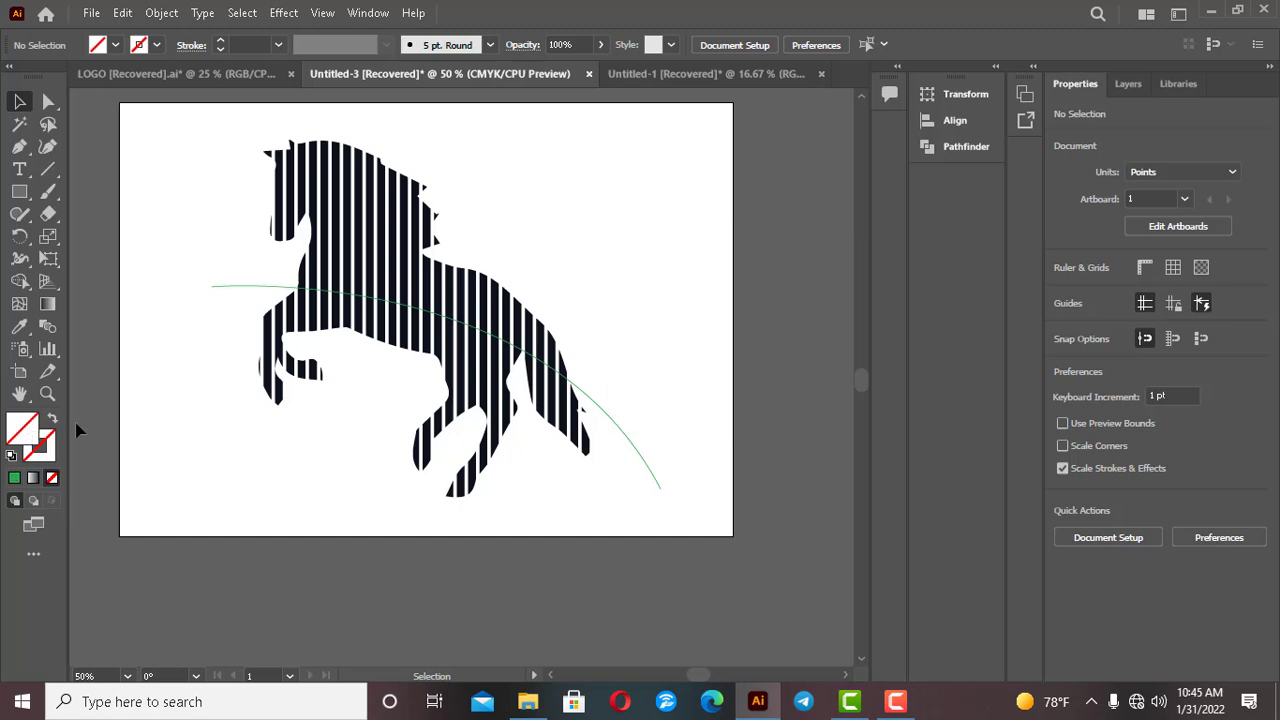
left_click_drag(186, 125, 761, 573)
scroll(600, 330, "up", 1)
left_click(369, 14)
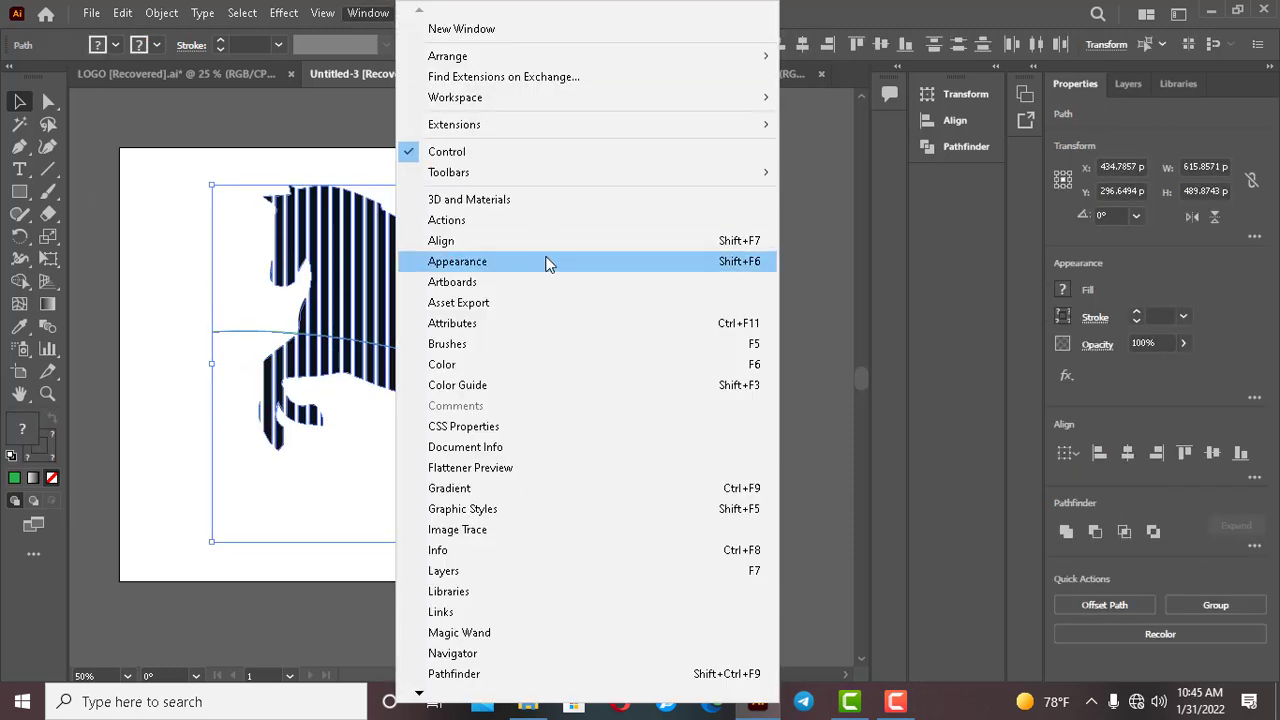
left_click(493, 366)
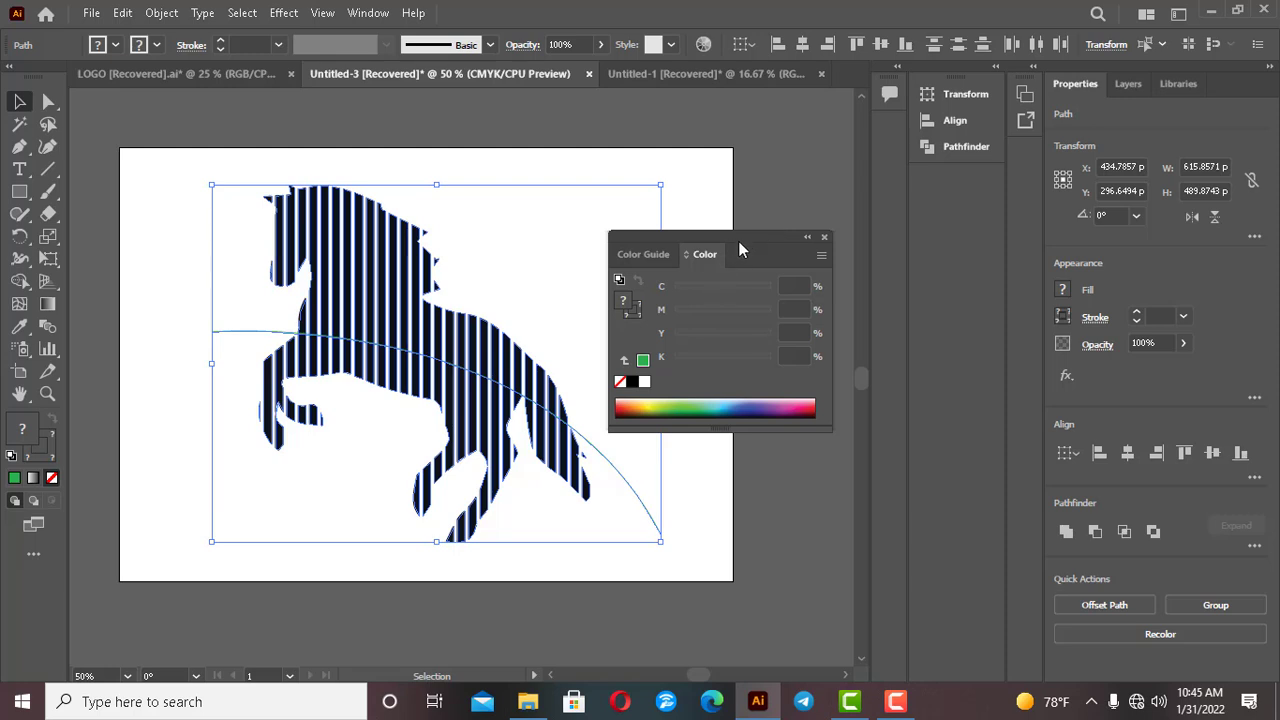
left_click(22, 281)
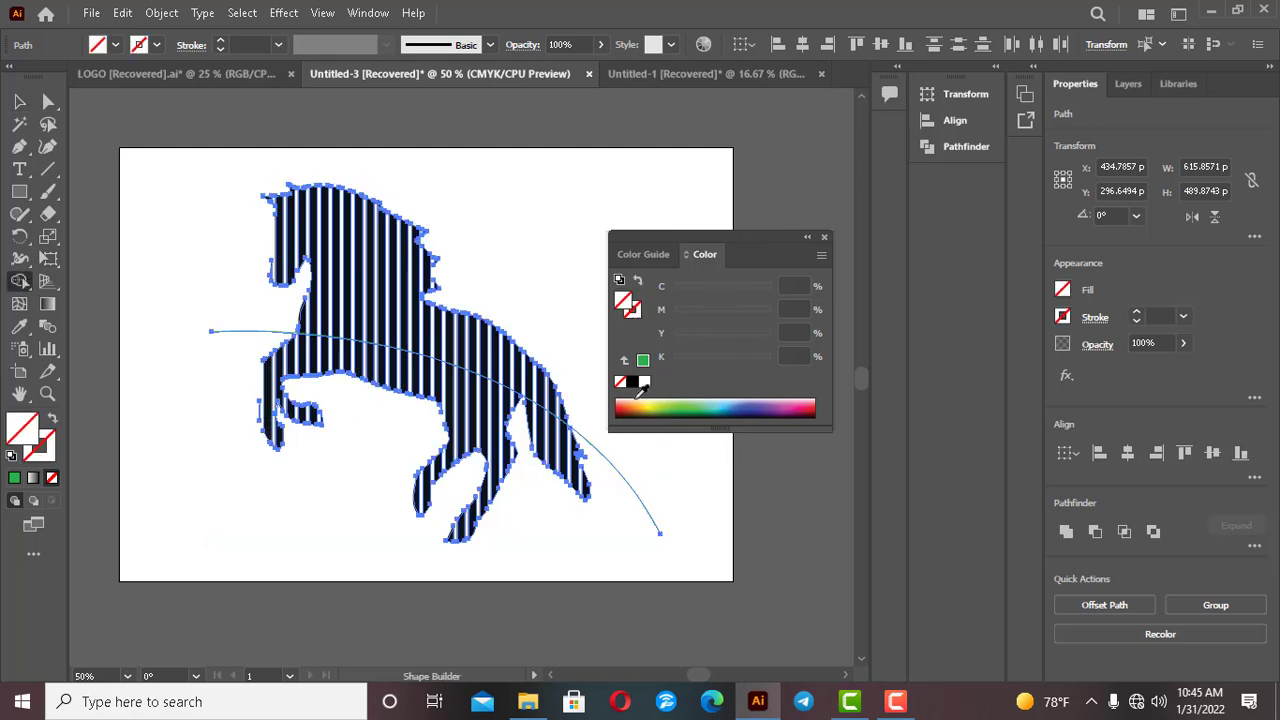
left_click(646, 402)
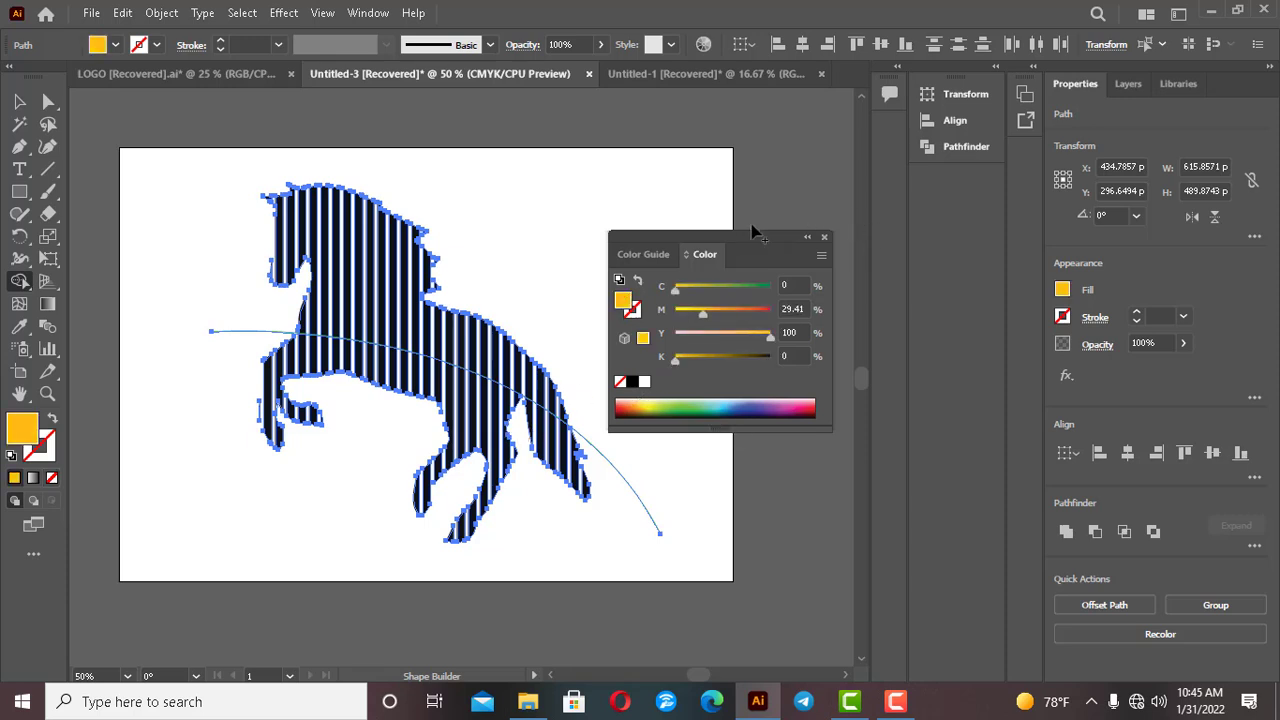
left_click_drag(755, 232, 889, 253)
scroll(386, 414, "up", 2)
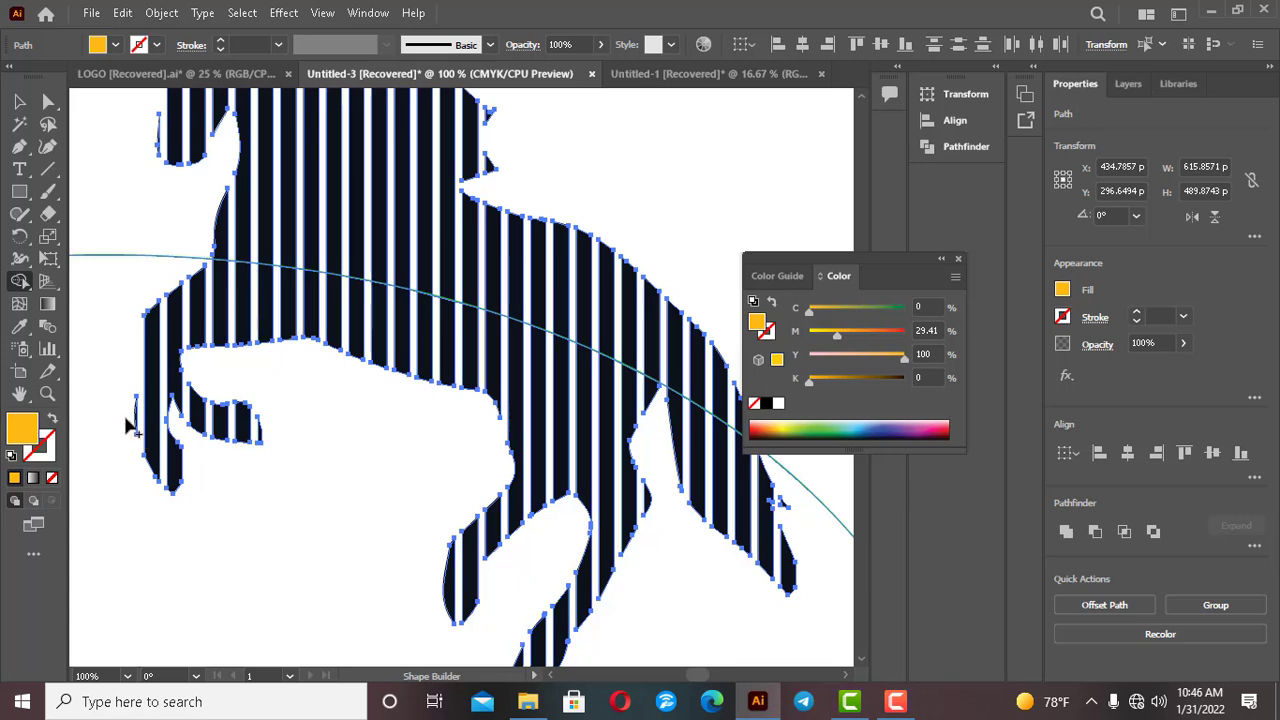
Recolour the front leg, belly and tail stripe pieces below the arc orange-yellow with the Shape Builder
mouse_move(127, 427)
left_mouse_down()
mouse_move(150, 425)
mouse_move(175, 455)
mouse_move(180, 400)
mouse_move(262, 437)
left_mouse_up()
mouse_move(126, 325)
left_mouse_down()
mouse_move(390, 355)
mouse_move(585, 425)
mouse_move(708, 490)
mouse_move(808, 572)
mouse_move(690, 575)
left_mouse_up()
scroll(660, 565, "down", 2)
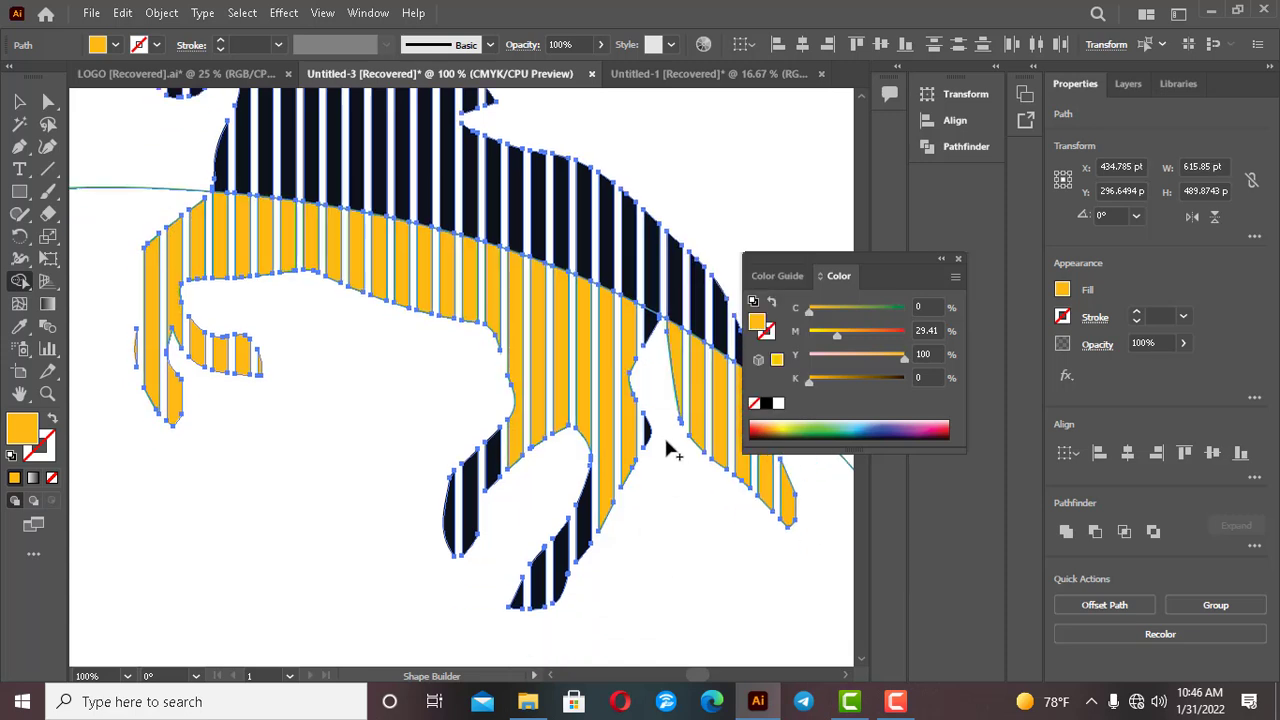
Fill the remaining dark hind-leg pieces and the sliver beside the tail below the arc with orange-yellow, and deselect the artwork
mouse_move(670, 452)
left_mouse_down()
mouse_move(571, 443)
mouse_move(457, 486)
mouse_move(440, 525)
mouse_move(516, 606)
mouse_move(588, 540)
mouse_move(615, 482)
left_mouse_up()
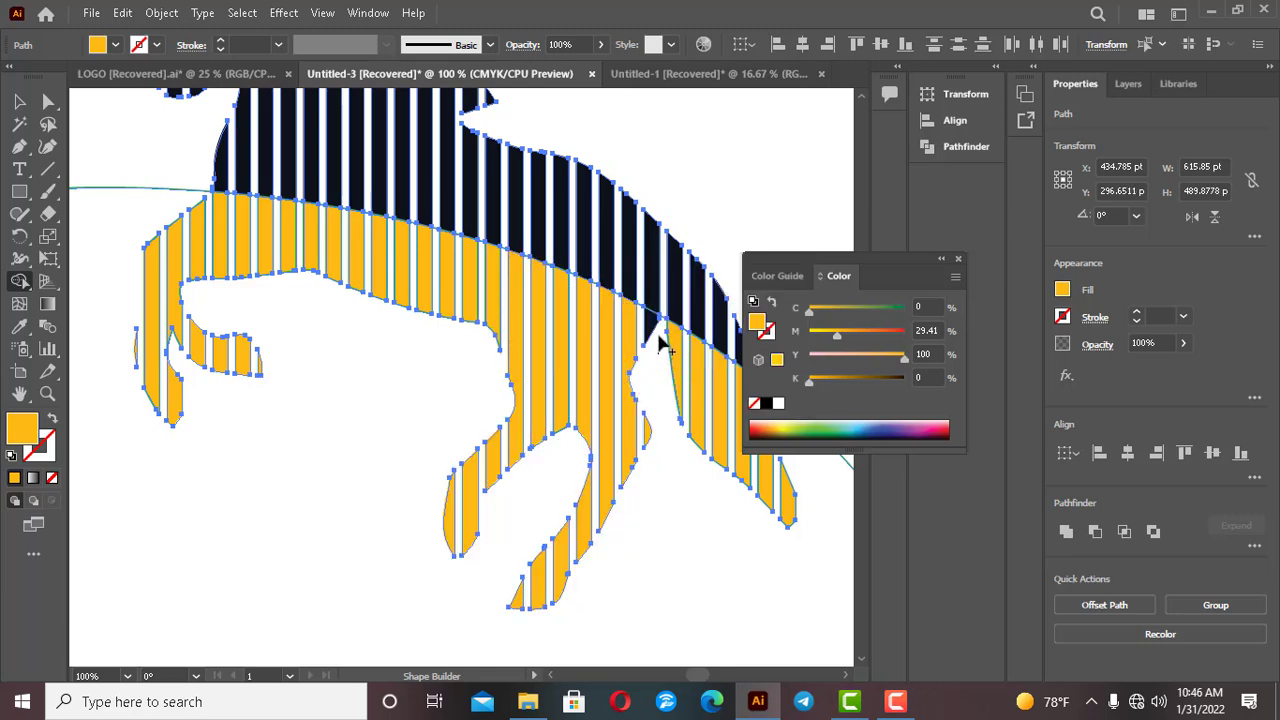
scroll(558, 452, "down", 2)
scroll(686, 415, "up", 3)
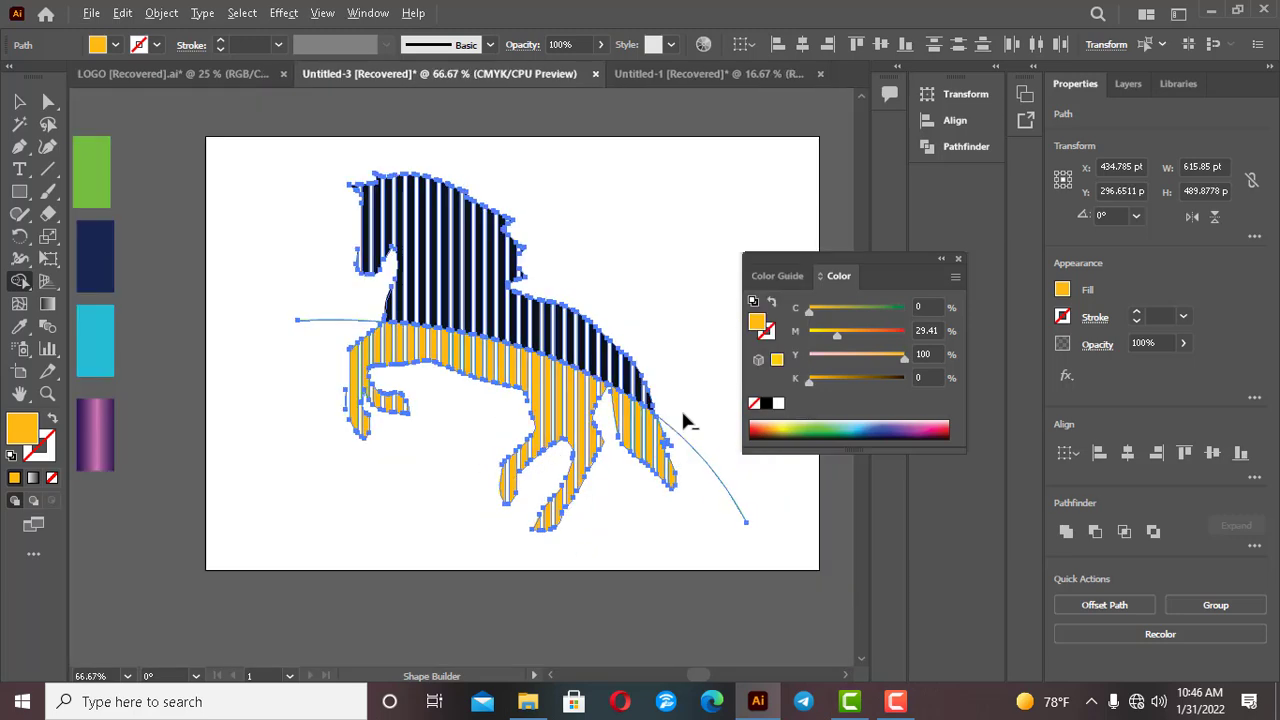
scroll(667, 488, "up", 2)
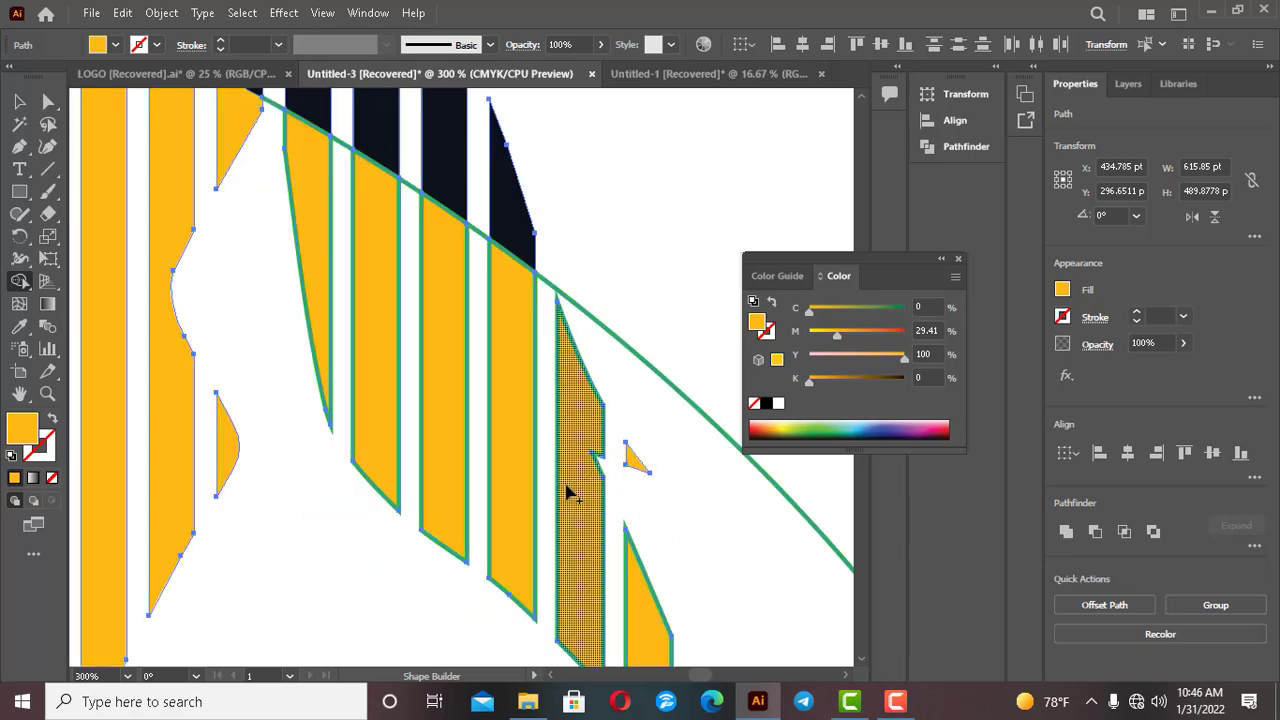
scroll(571, 488, "down", 4)
scroll(288, 428, "up", 2)
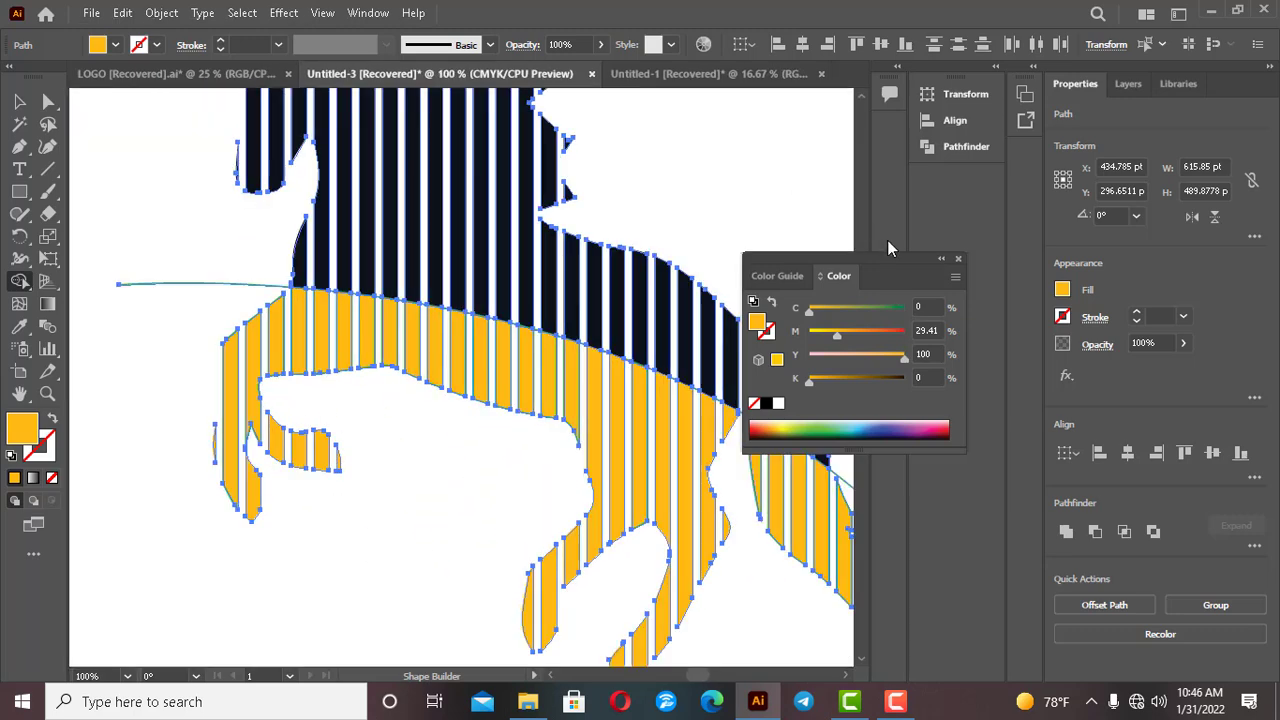
left_click(958, 260)
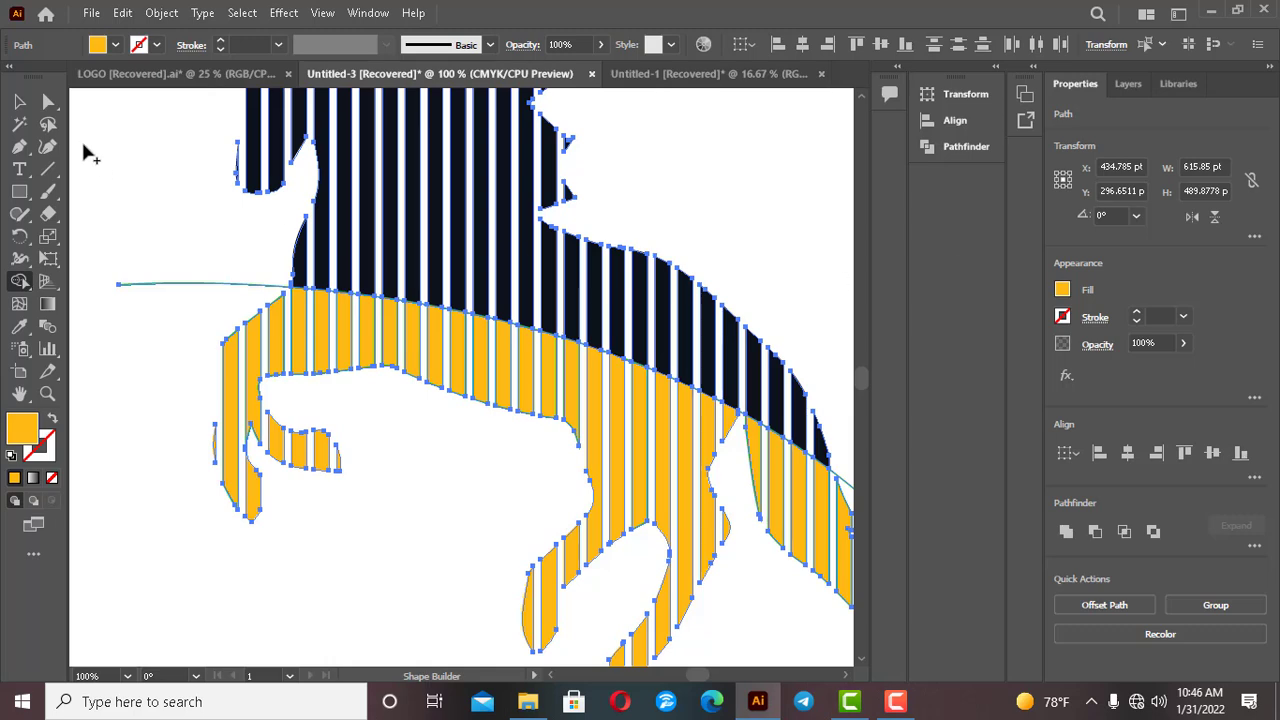
left_click(19, 101)
left_click(88, 156)
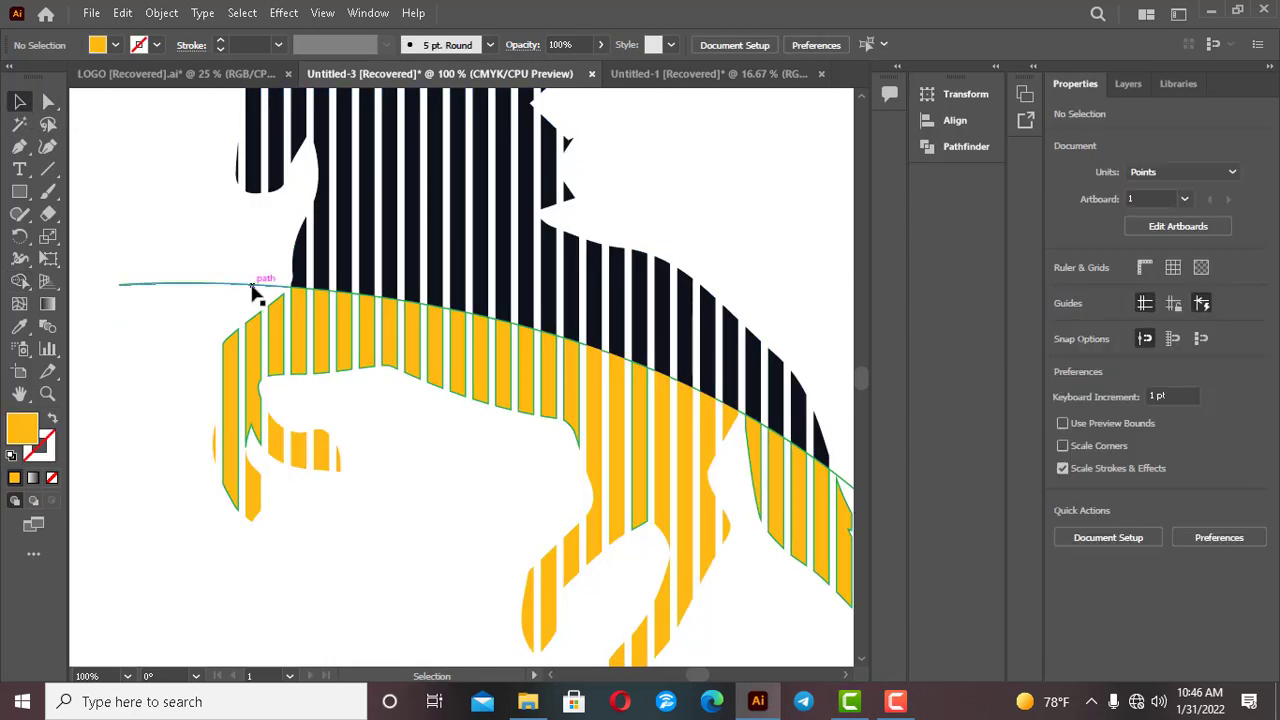
Delete the leftover arc ends in front of the horse's chest and behind its tail
left_click(252, 288)
key("Delete")
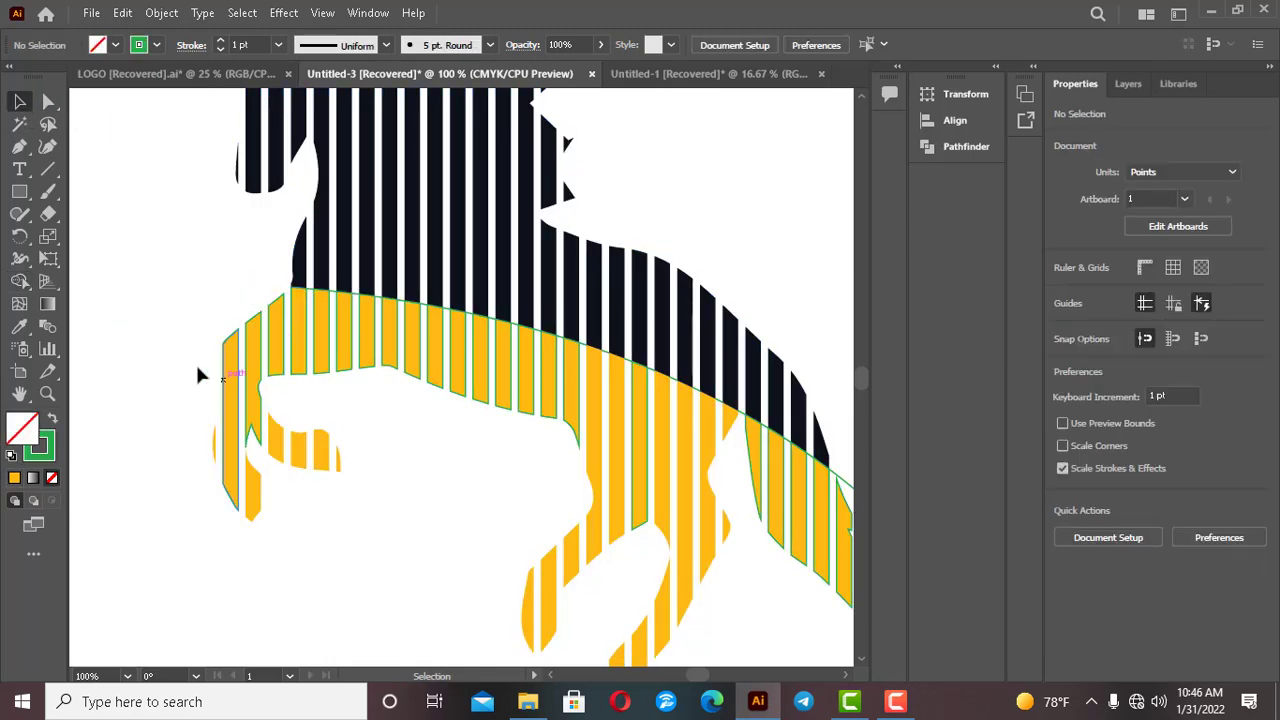
key("ctrl+minus")
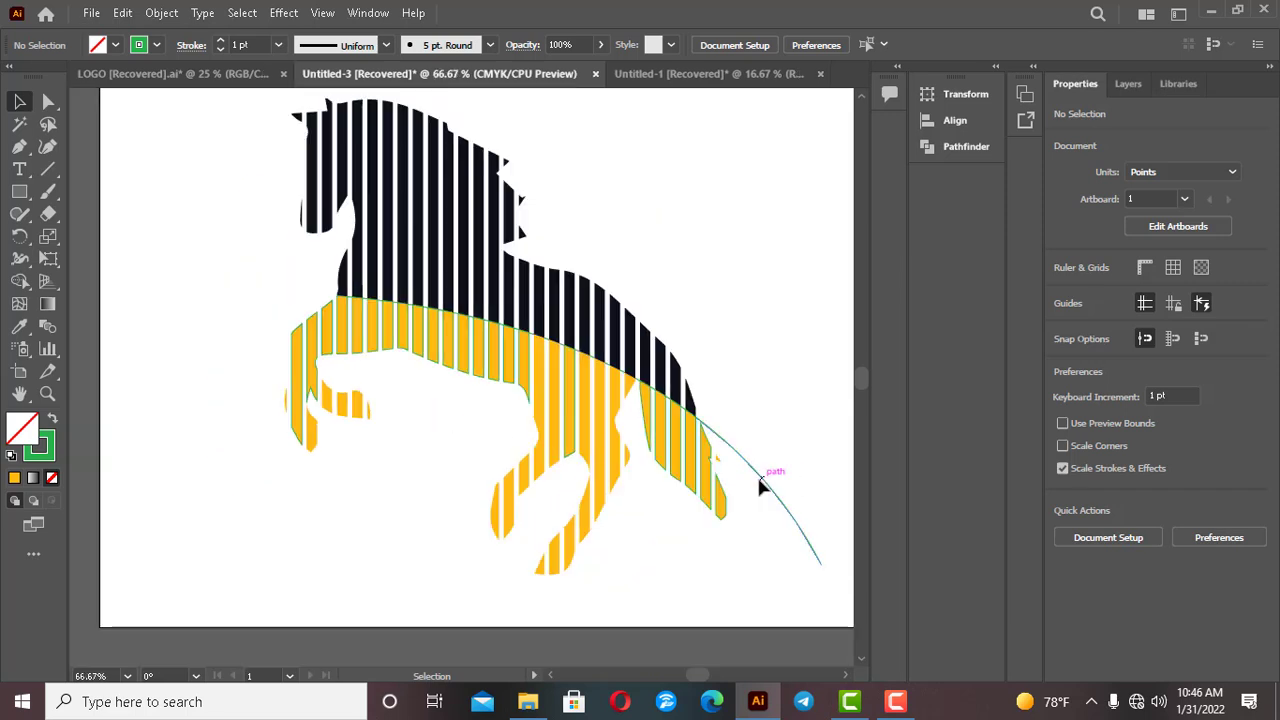
left_click(761, 477)
key("Delete")
left_click_drag(272, 574, 302, 588)
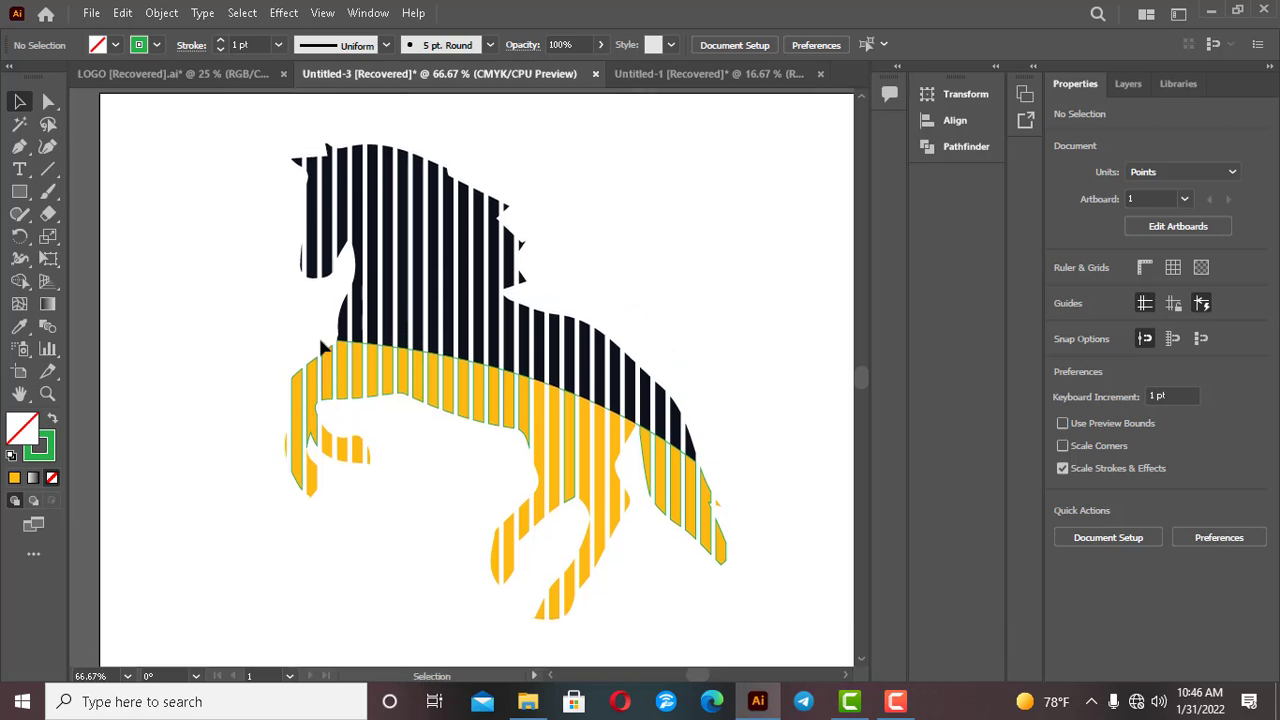
Remove the green stroke from the outlined orange stripes of the front leg and belly, and deselect them
scroll(325, 380, "up", 2)
left_click(265, 412)
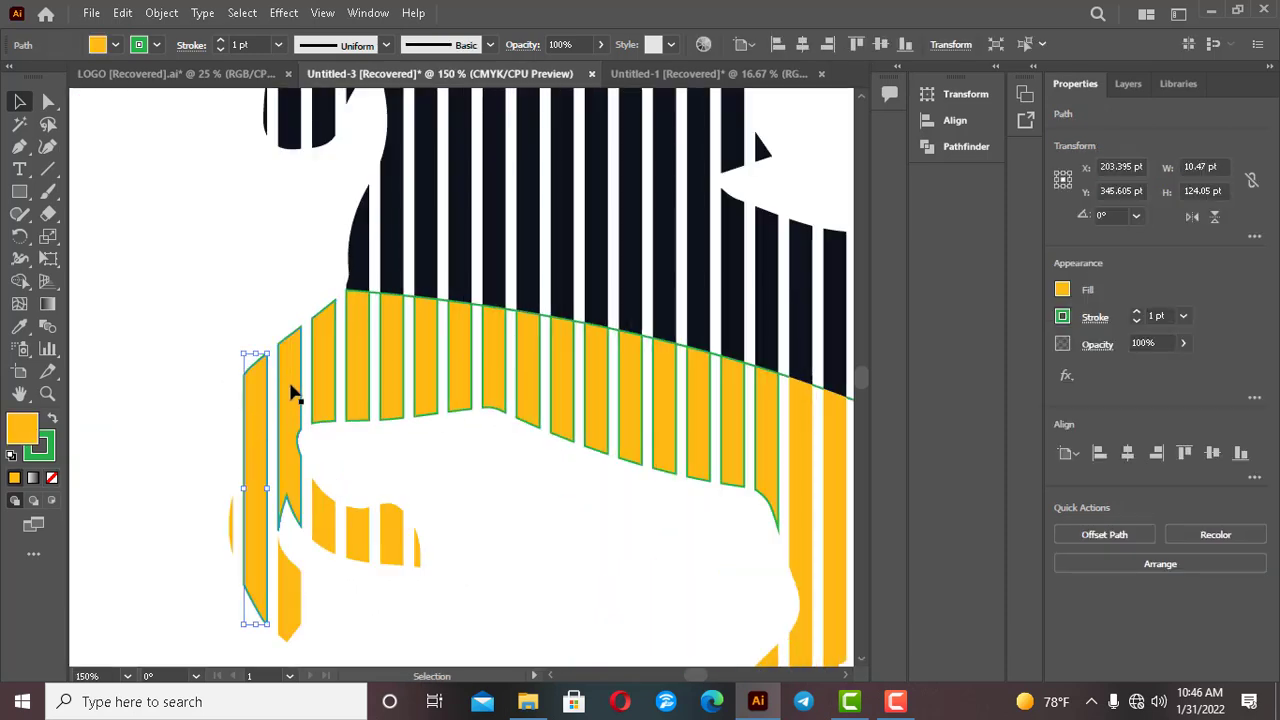
left_click(292, 391, "shift")
left_click(328, 392, "shift")
left_click(362, 392, "shift")
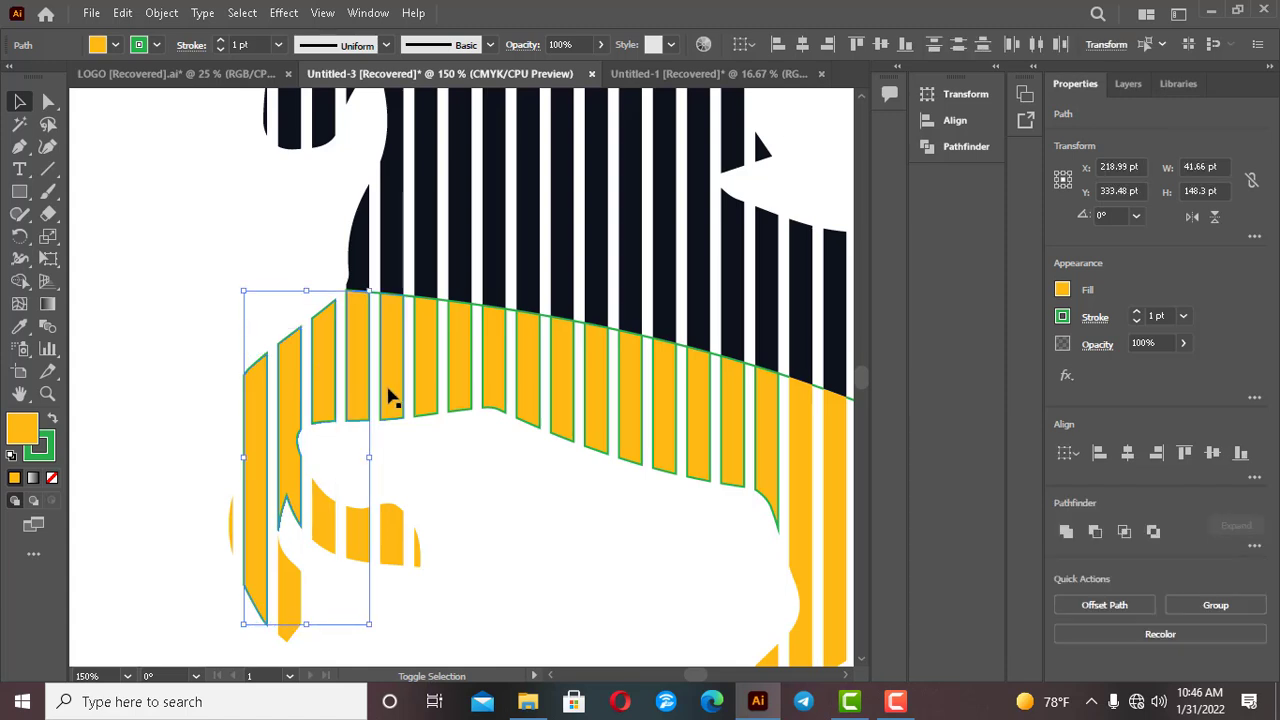
left_click(392, 392, "shift")
left_click(428, 397, "shift")
left_click(463, 397, "shift")
left_click(495, 401, "shift")
left_click(527, 410, "shift")
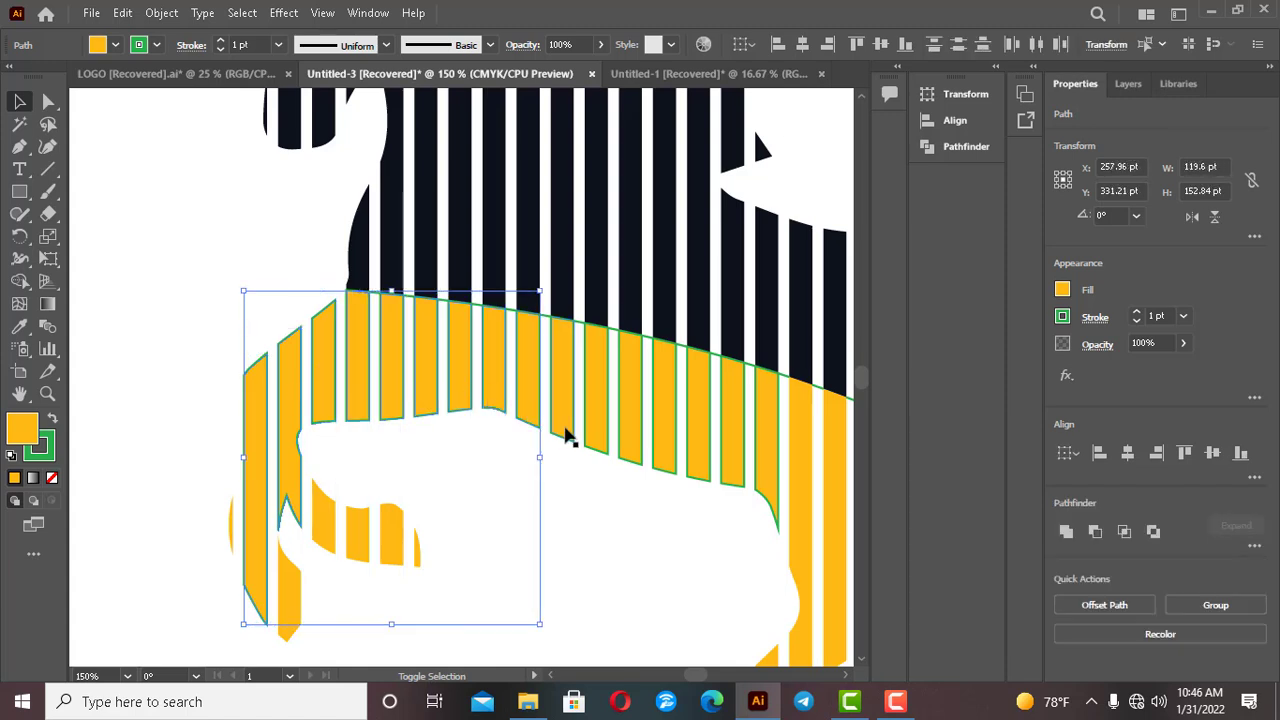
left_click(568, 434, "shift")
left_click(600, 443, "shift")
left_click(630, 451, "shift")
left_click(666, 462, "shift")
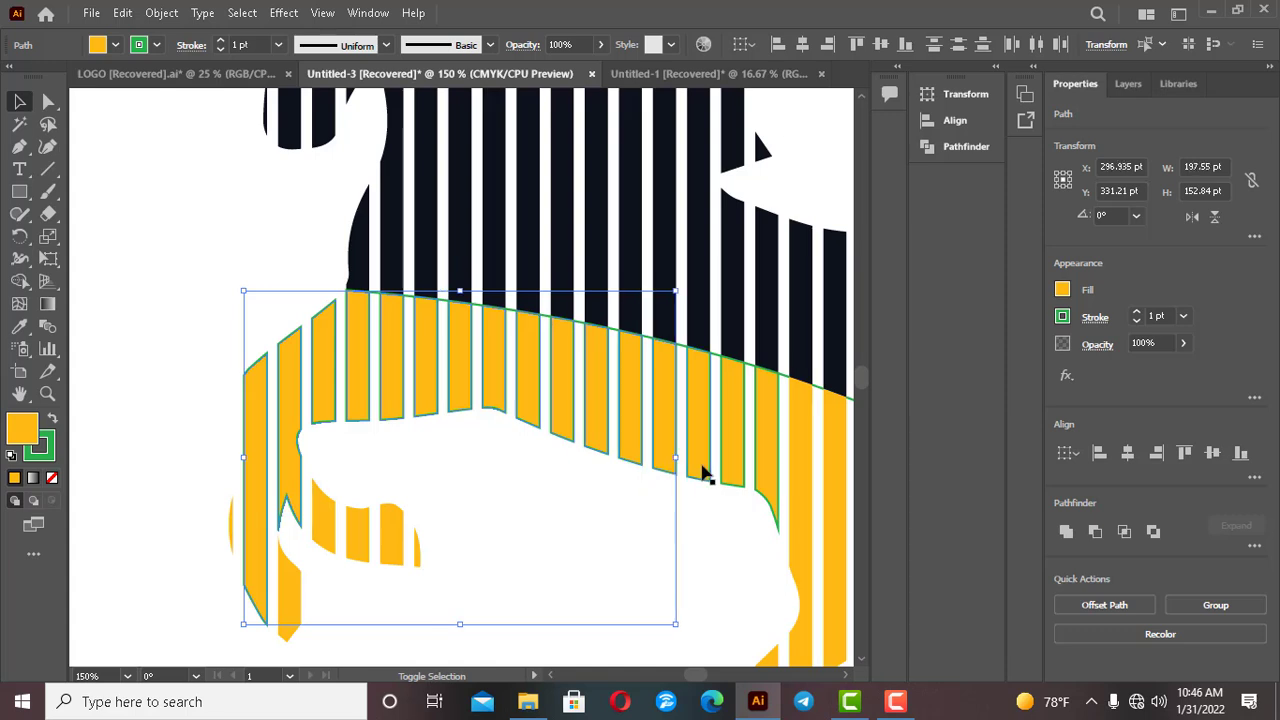
left_click(700, 470, "shift")
left_click(737, 474, "shift")
left_click(766, 480, "shift")
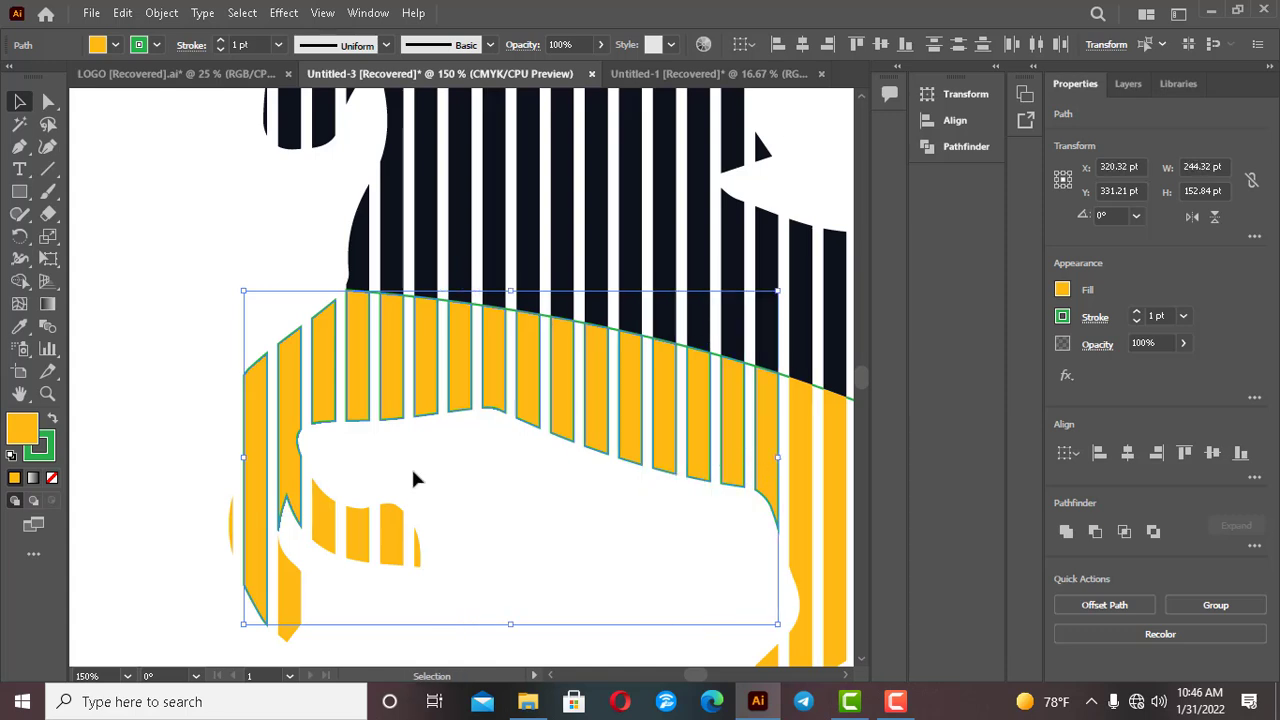
left_click(38, 455)
left_click(52, 477)
left_click(149, 477)
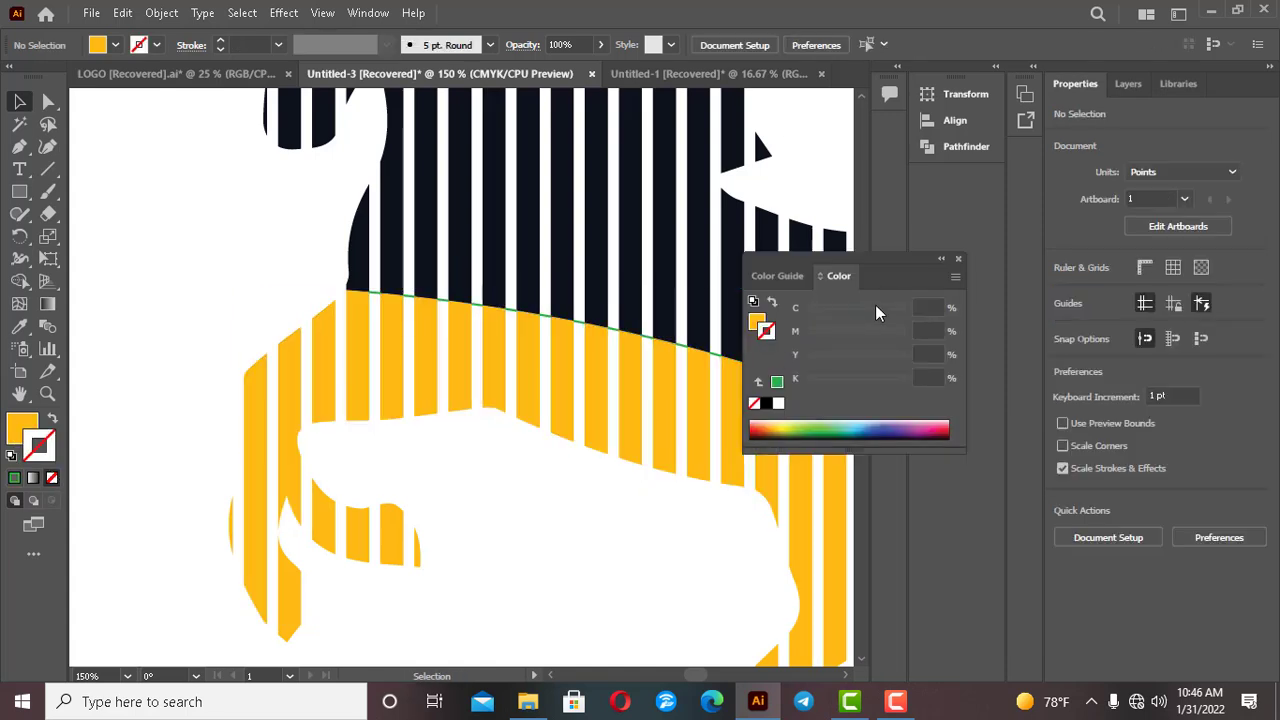
left_click(958, 260)
Delete the short green arc segments left in the gaps between the stripes from the chest to the mid-belly
left_click(644, 334)
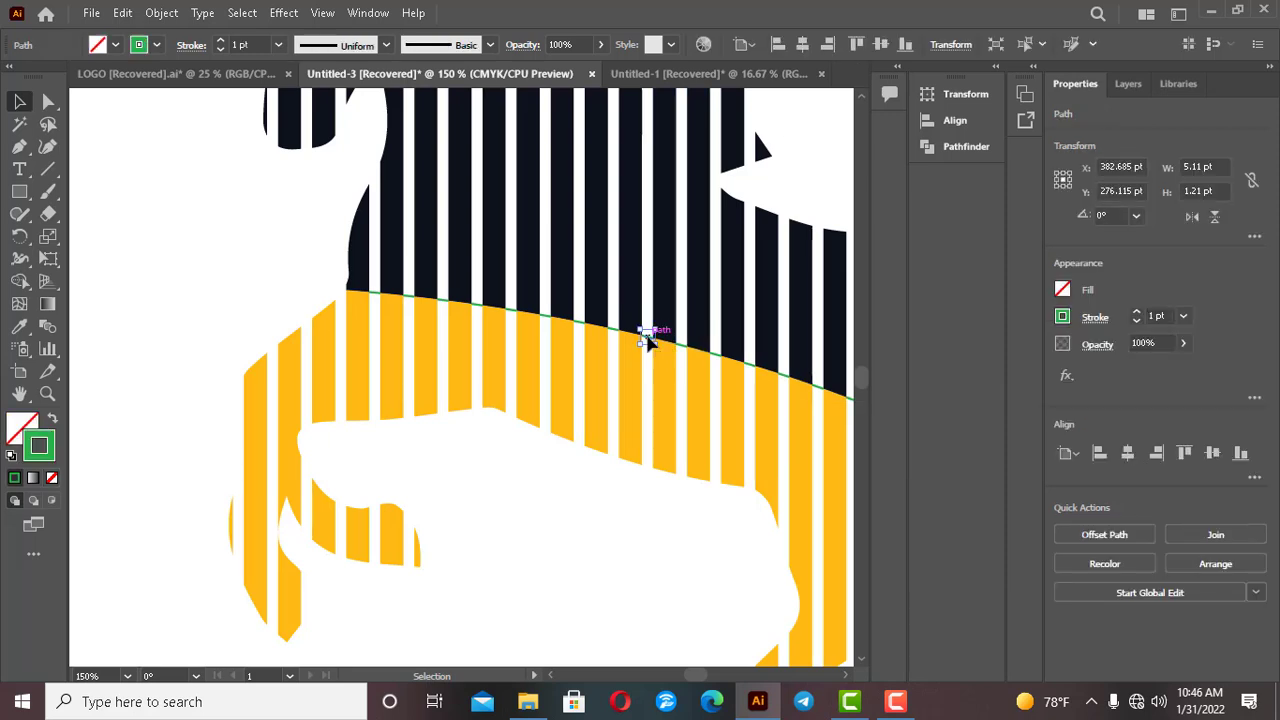
left_click(614, 343)
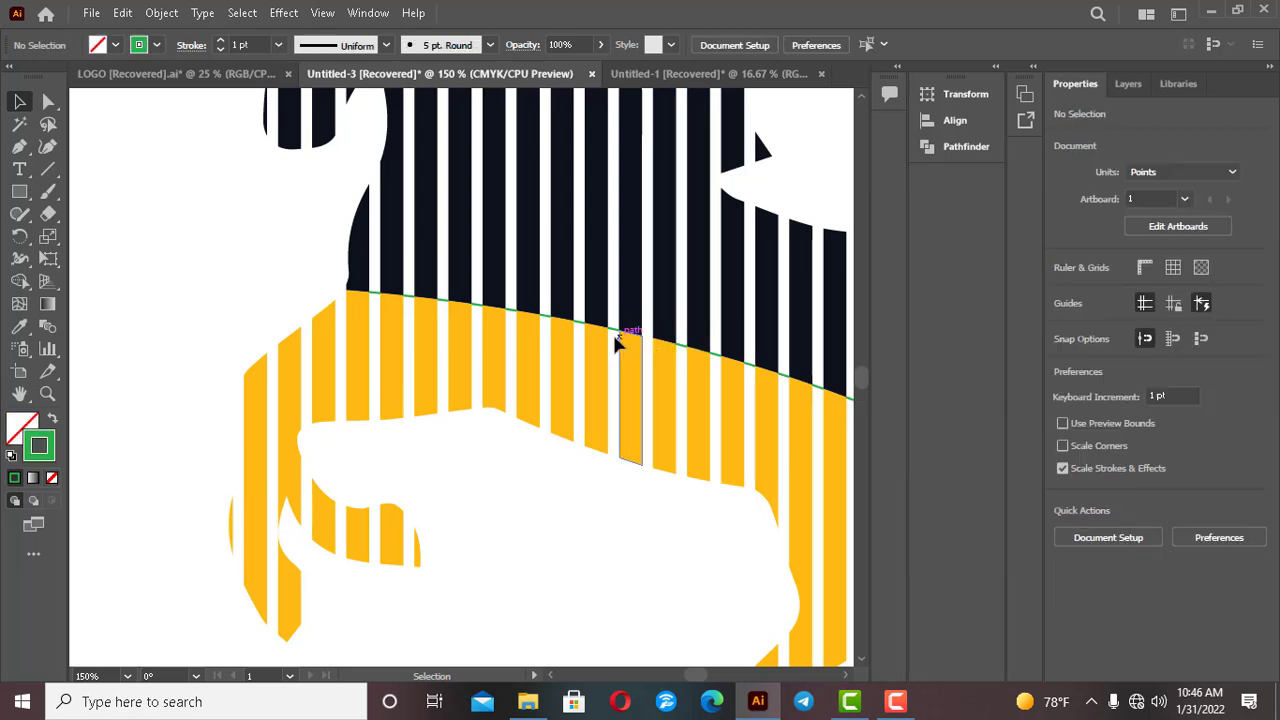
key("Delete")
left_click(545, 315)
key("Delete")
left_click(511, 309)
key("Delete")
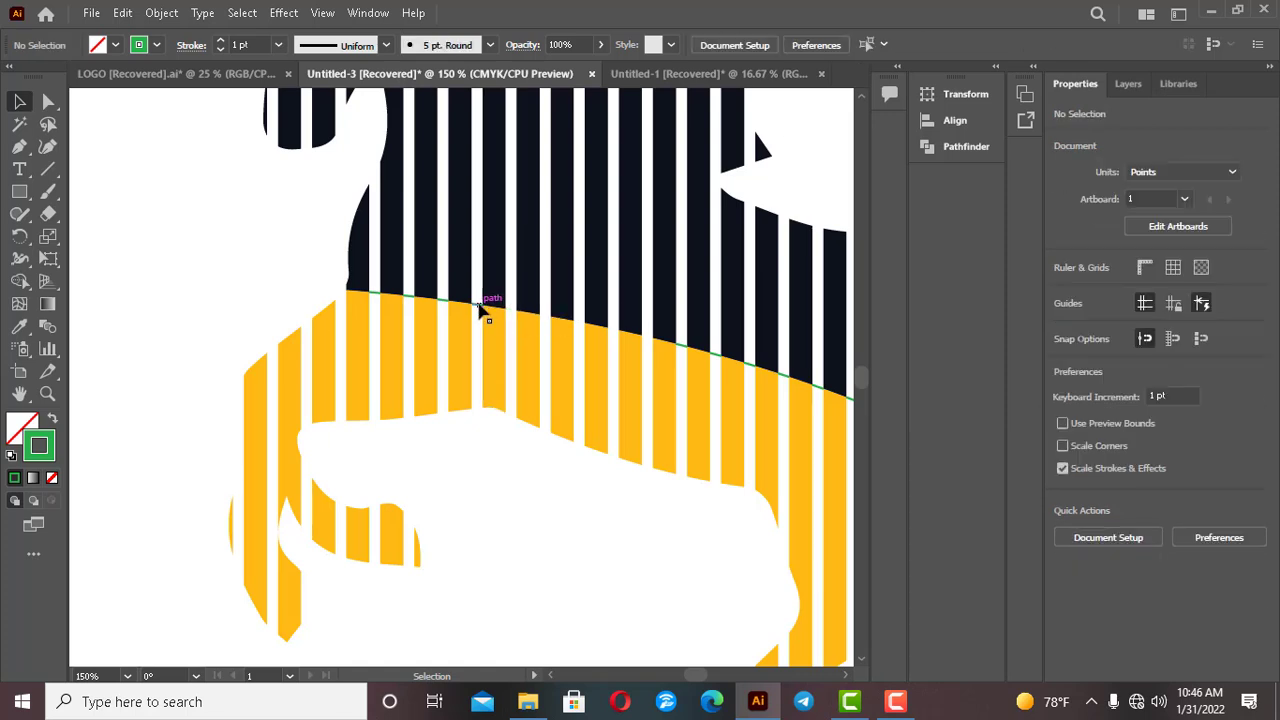
left_click(487, 312)
key("Delete")
left_click(412, 299)
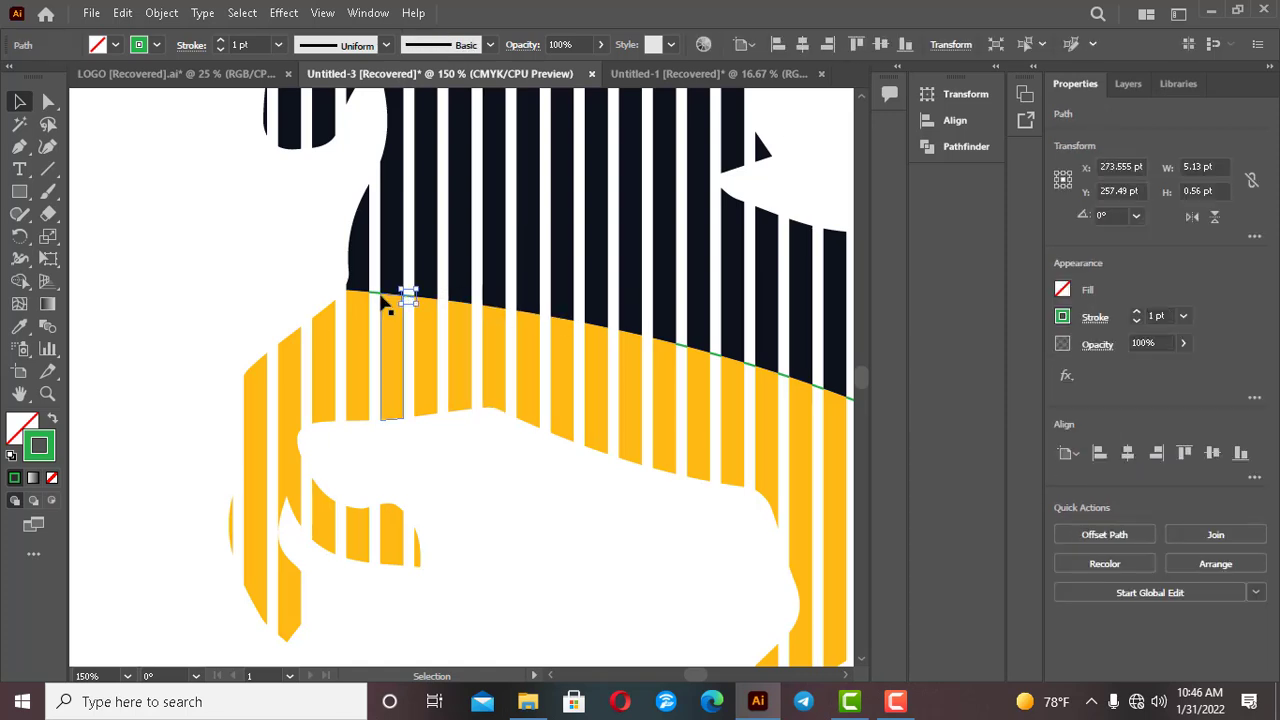
key("Delete")
left_click(374, 292)
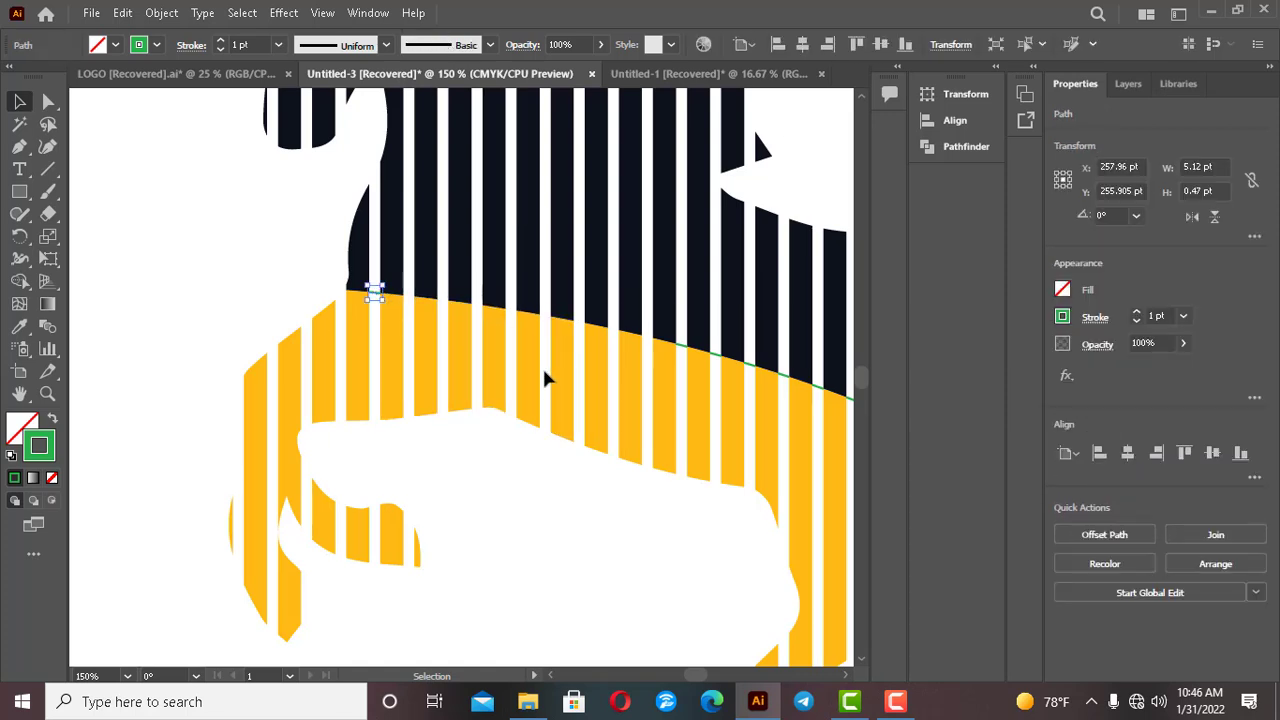
key("Delete")
Delete the leftover green arc segments between the stripes from the rear belly across the hindquarters
left_click(847, 676)
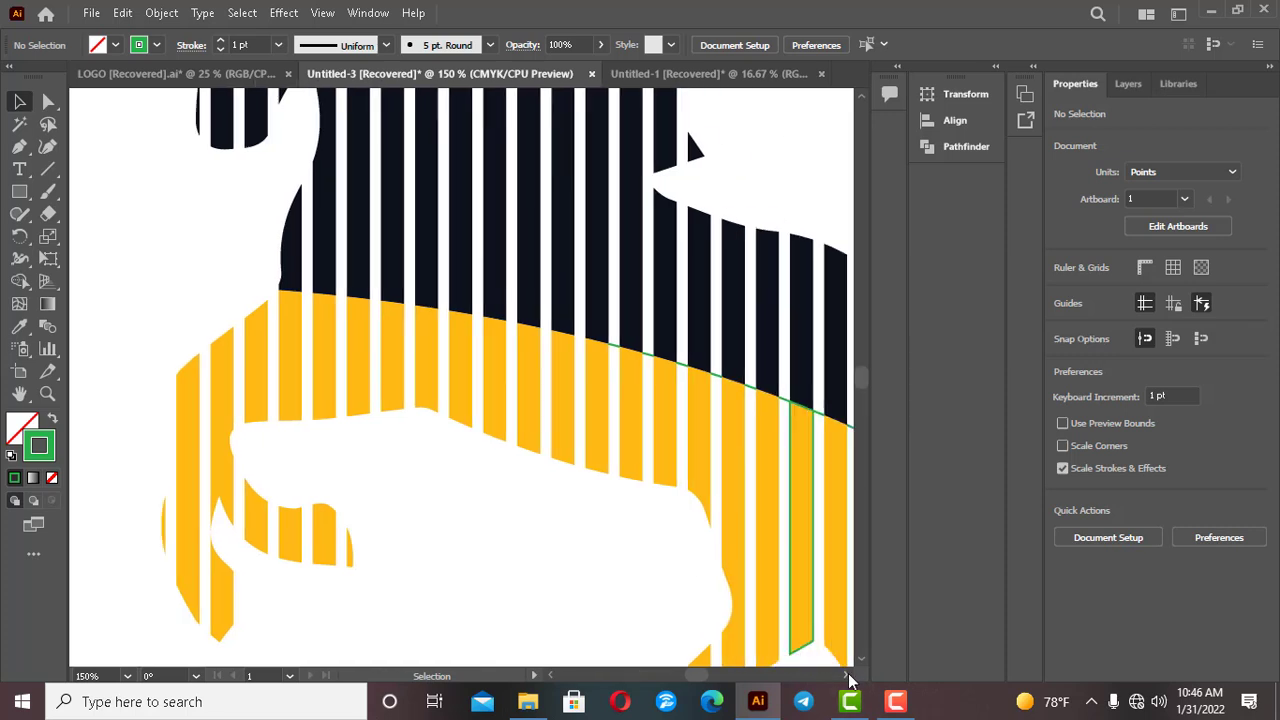
left_click(847, 676)
left_click(847, 676)
scroll(731, 572, "down", 1)
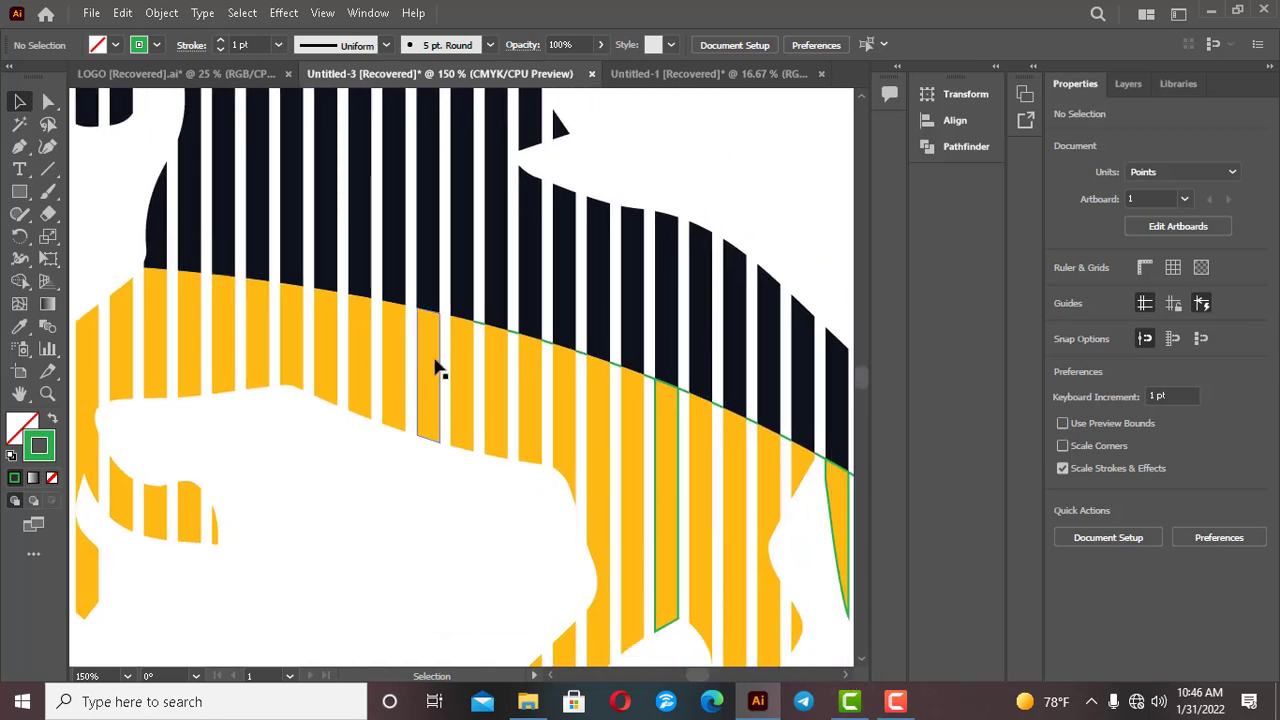
left_click(480, 325)
key("Delete")
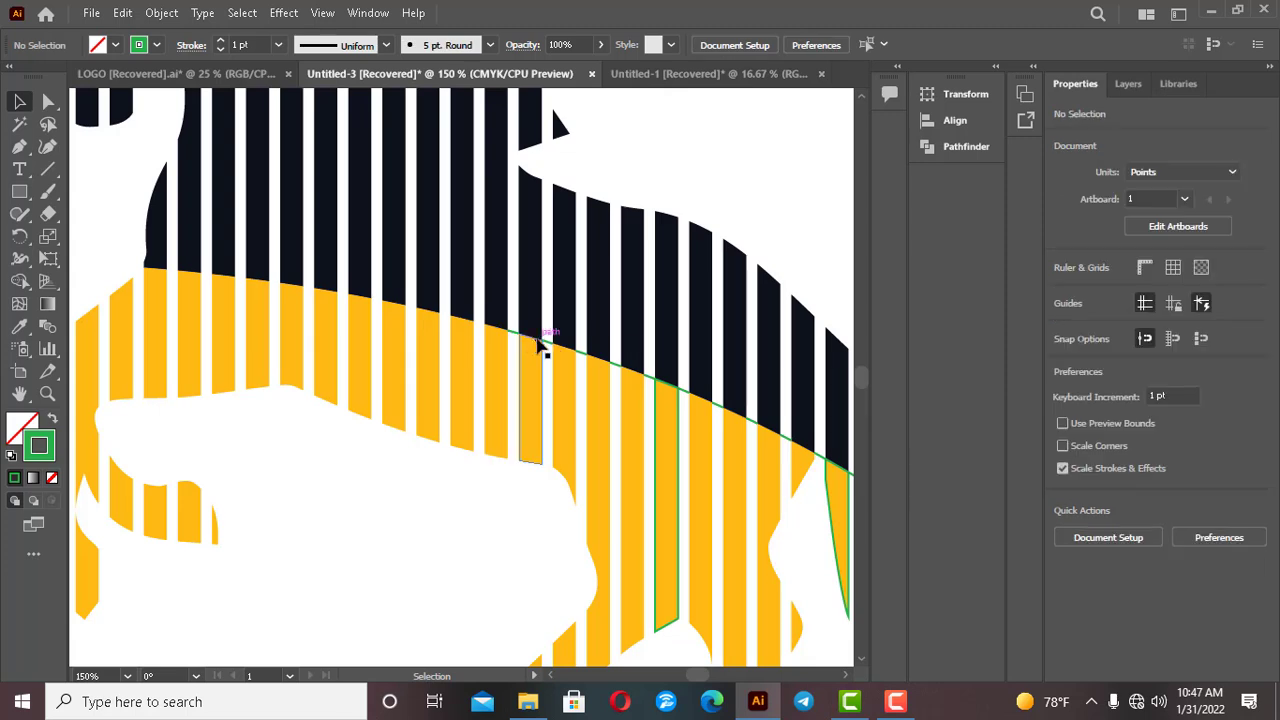
left_click(513, 337)
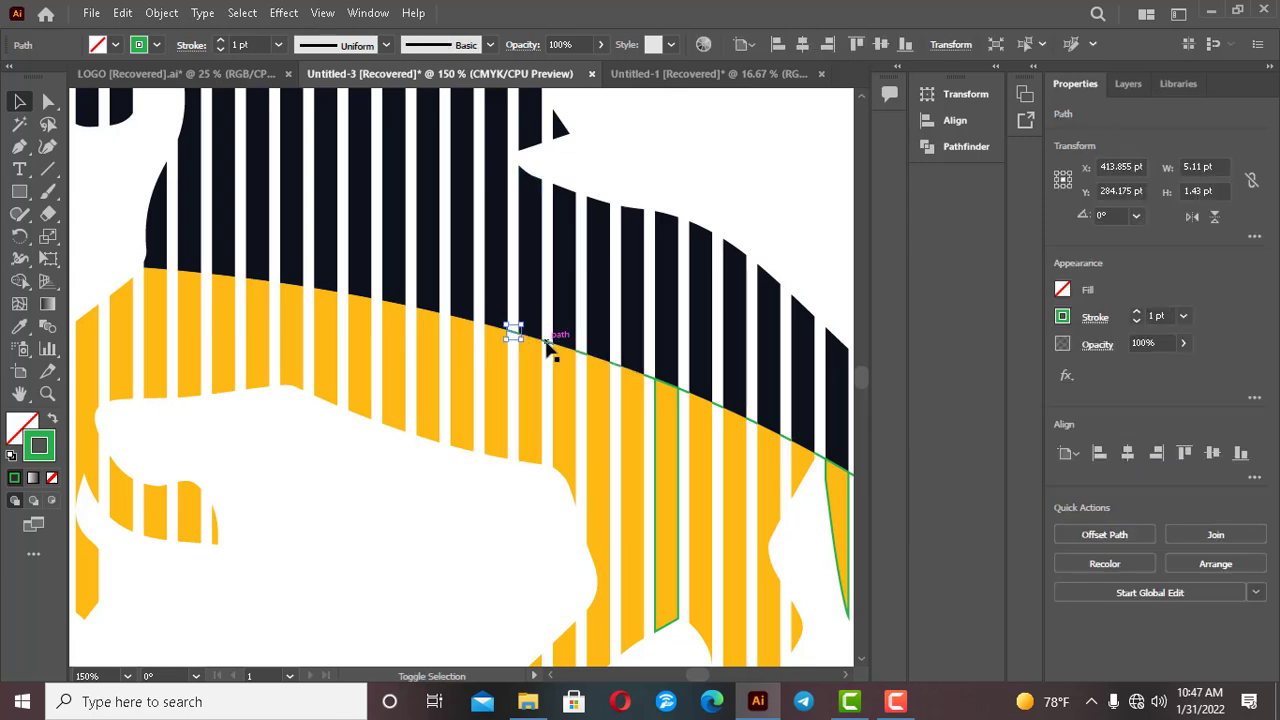
left_click(622, 367, "shift")
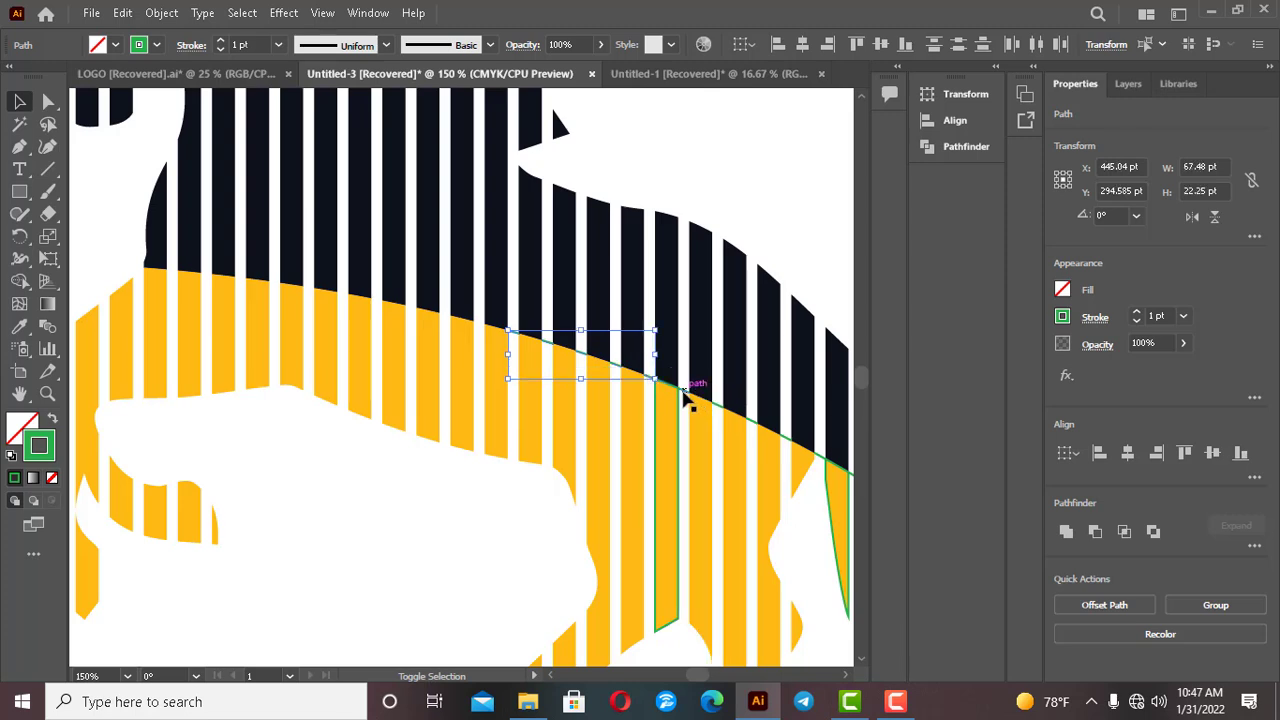
left_click(690, 392, "shift")
left_click(722, 406, "shift")
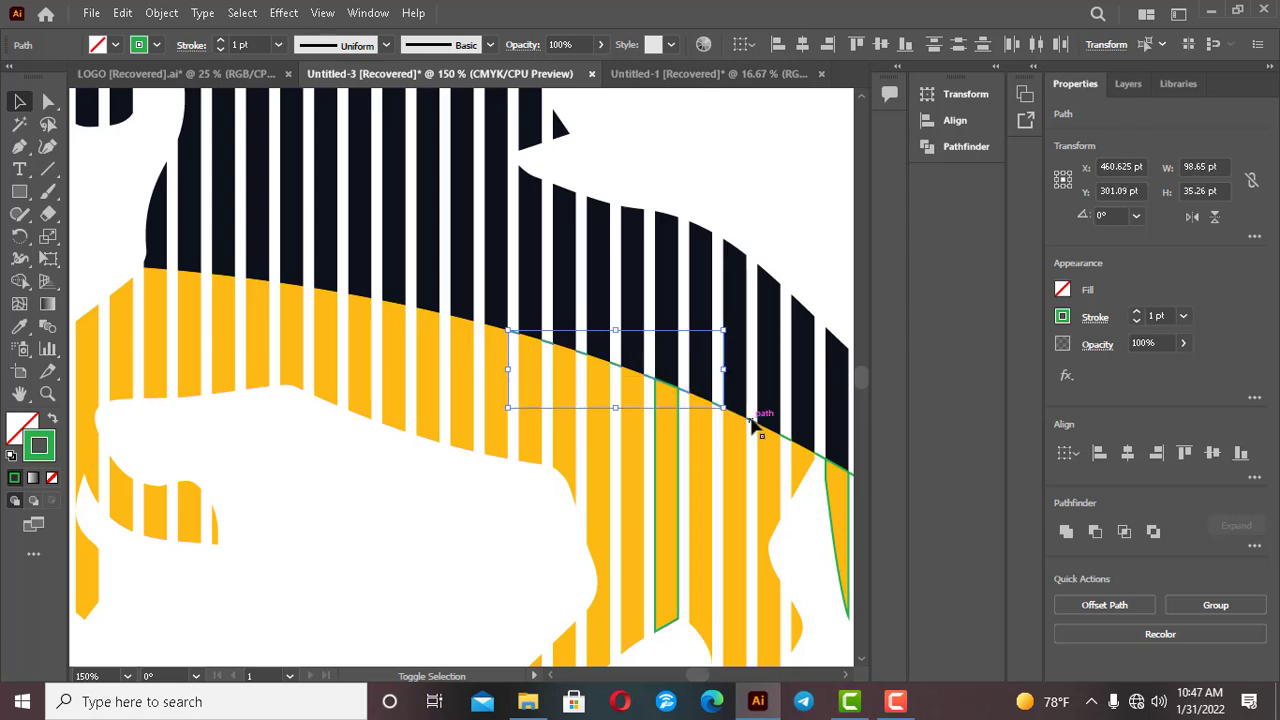
left_click(752, 422, "shift")
left_click(754, 430)
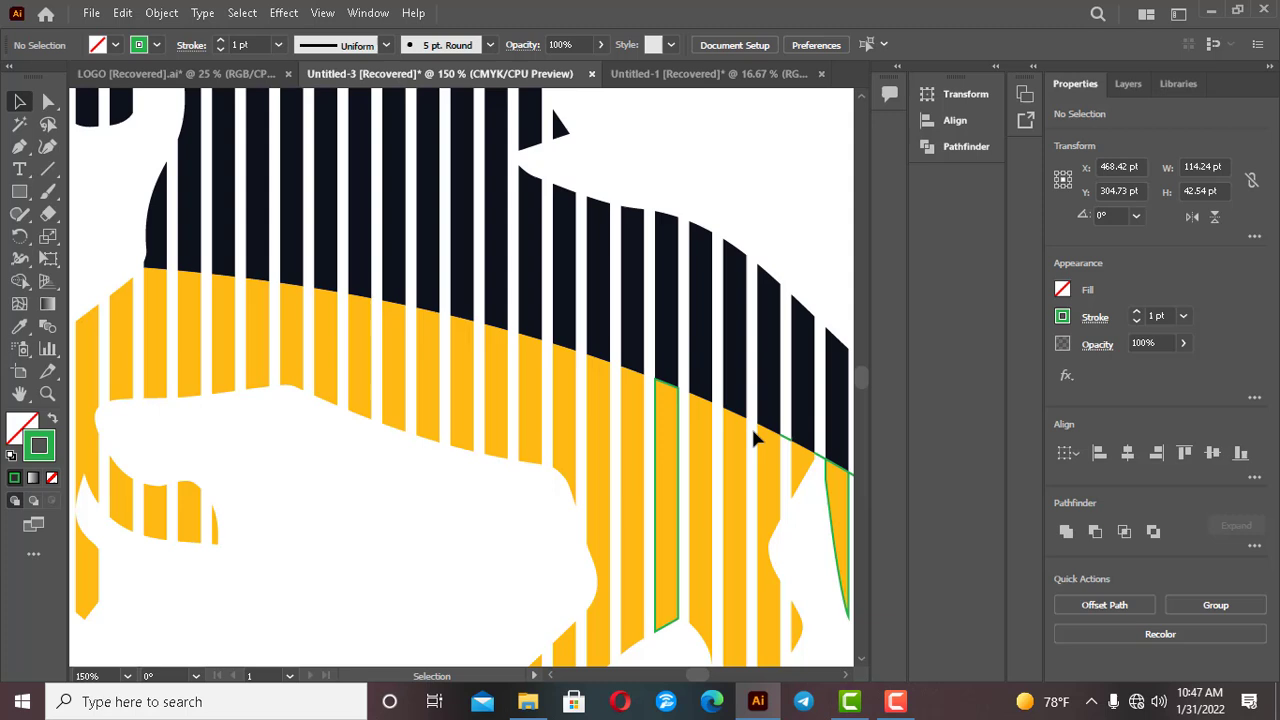
Remove the green stroke from the outlined hindquarter stripe and delete the leftover arc segment in the gap near the rump
left_click(666, 443)
left_click(52, 477)
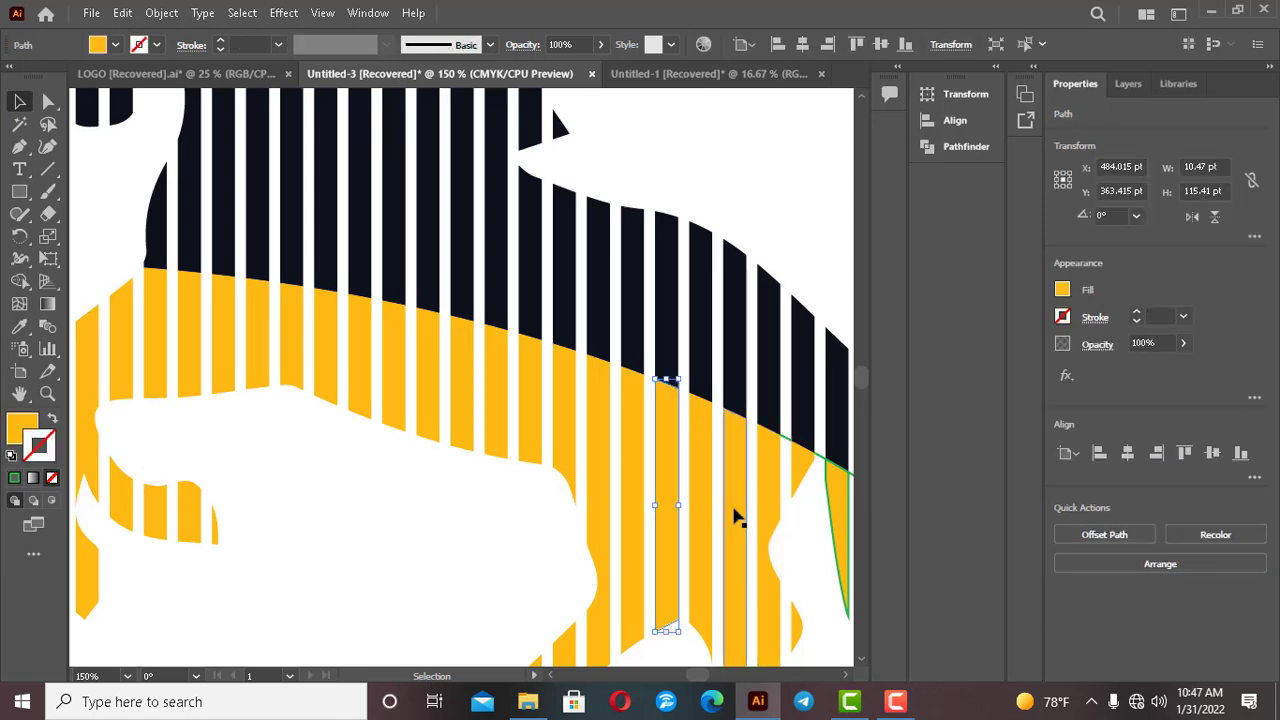
scroll(800, 420, "down", 1)
left_click(786, 397)
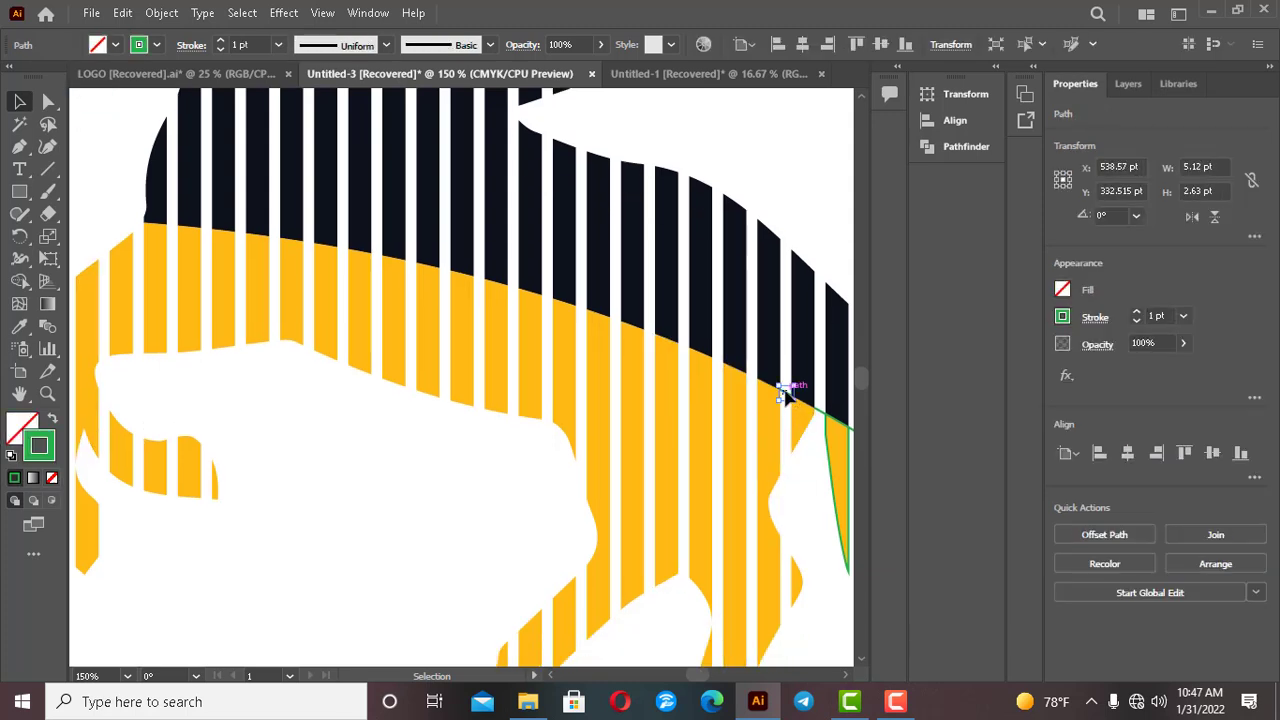
key("ctrl+shift+a")
Remove the green stroke from all the outlined orange stripes of the tail
left_click(848, 677)
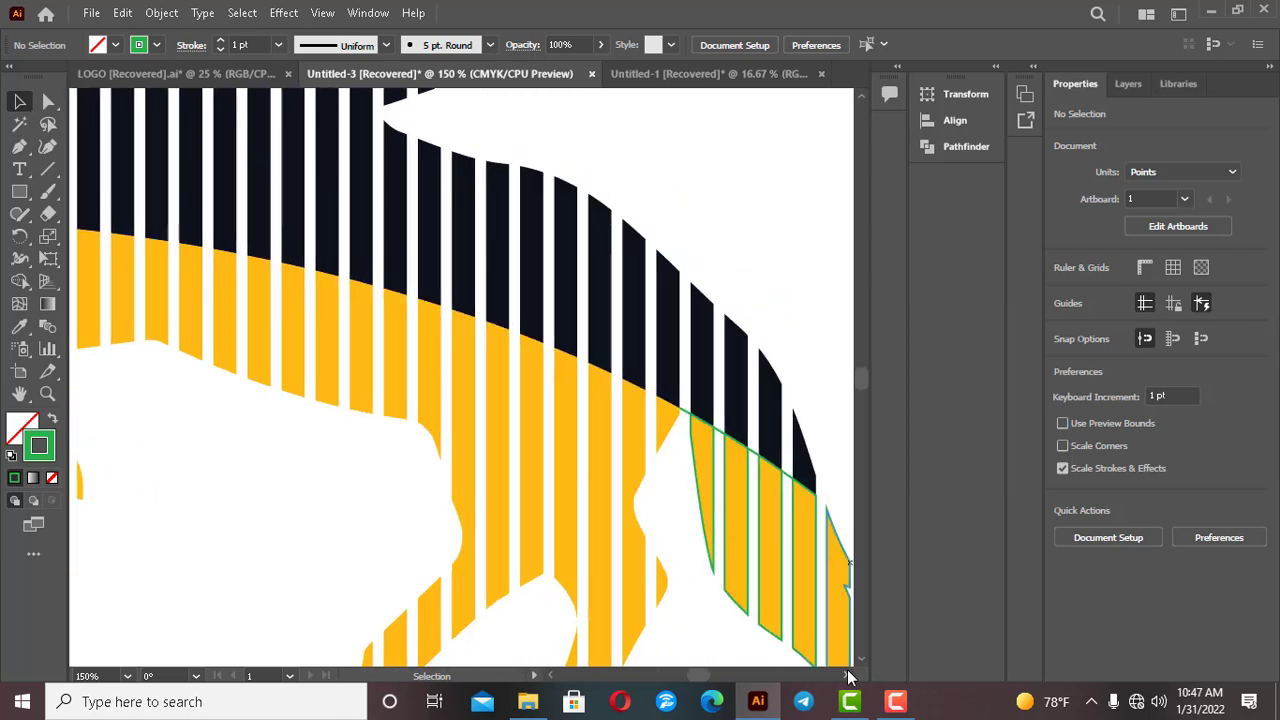
left_click(688, 460)
left_click(708, 508, "shift")
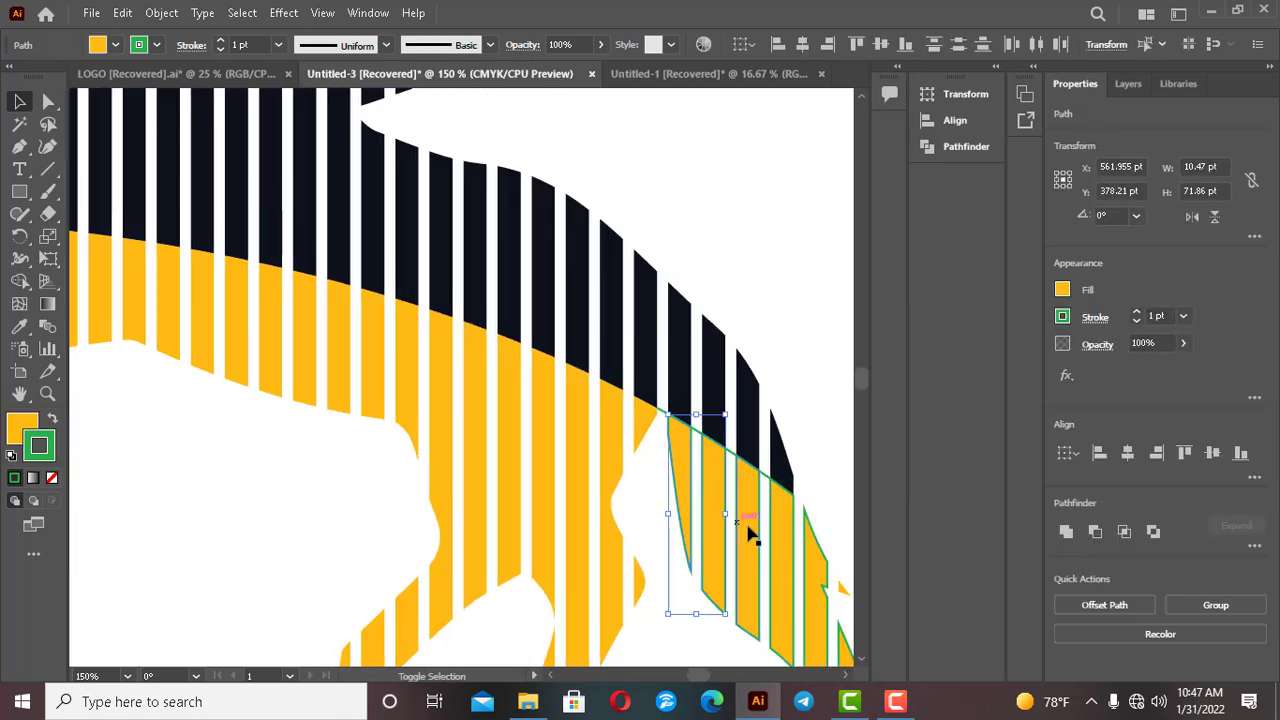
left_click(749, 529, "shift")
left_click(778, 552, "shift")
left_click(815, 570, "shift")
scroll(815, 572, "down", 1)
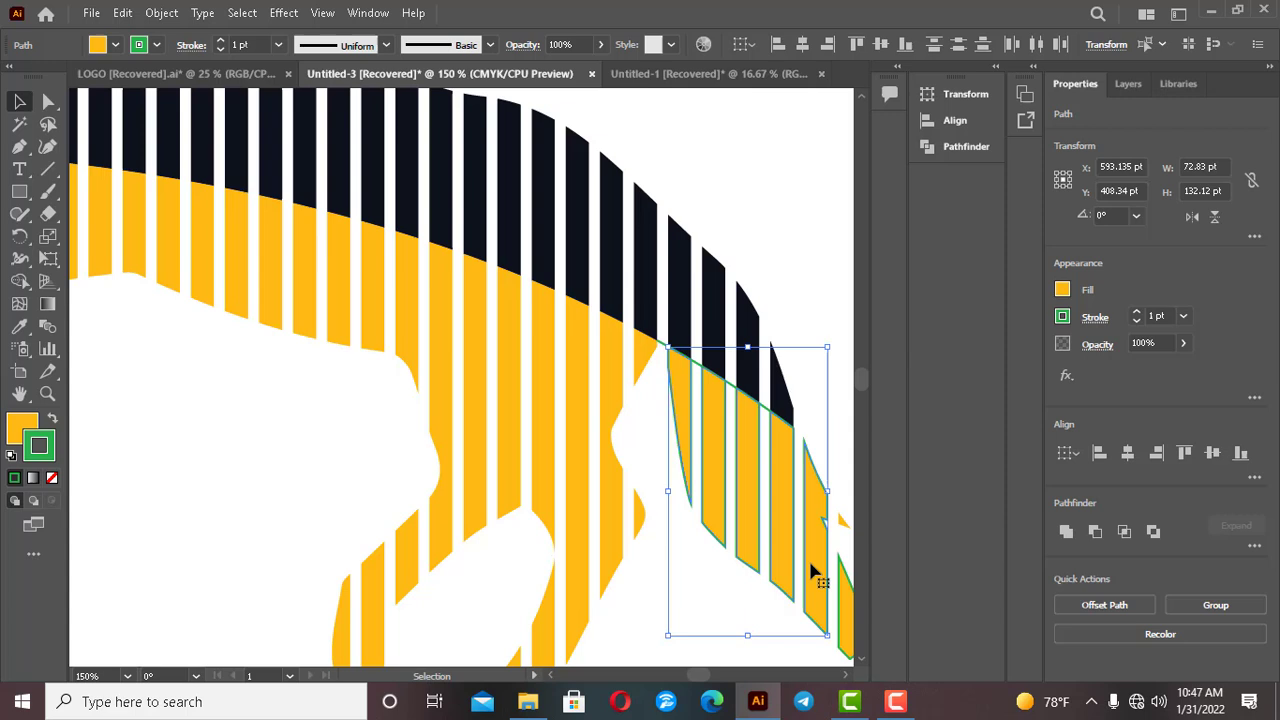
left_click(845, 604, "shift")
left_click(52, 477)
Delete the leftover green arc segments between the stripes along the top of the tail
left_click(580, 391)
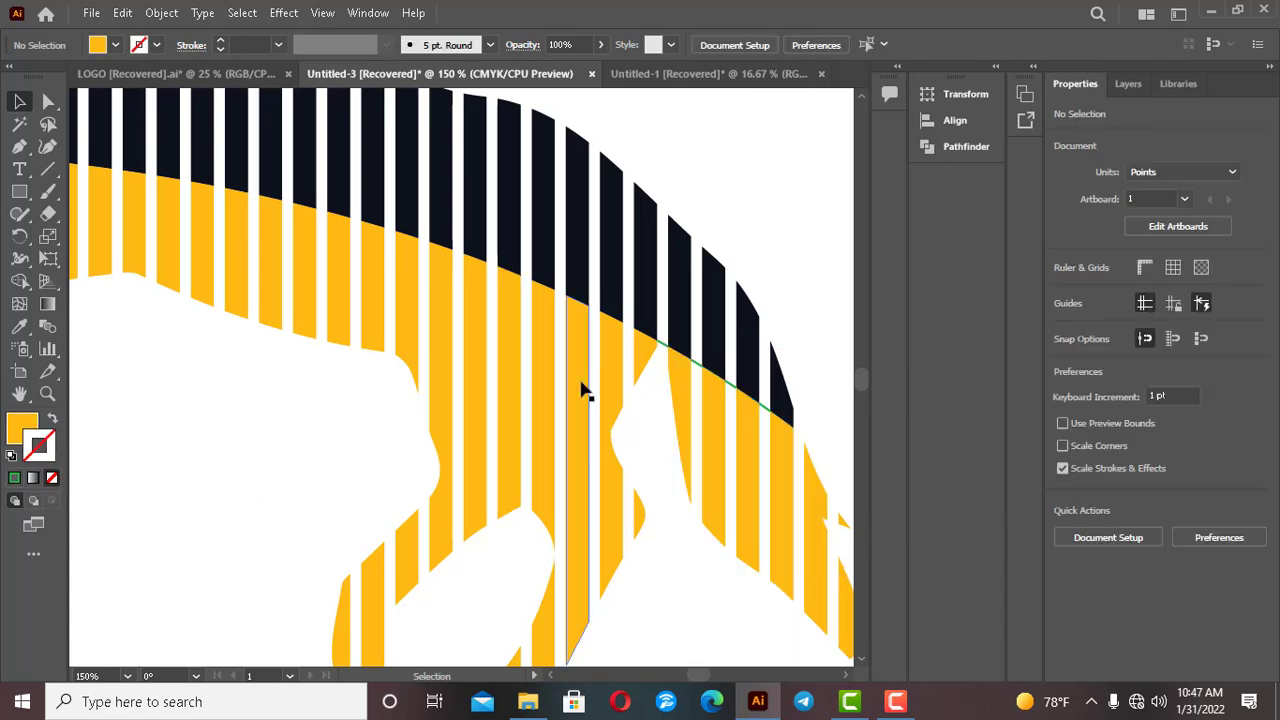
key("Delete")
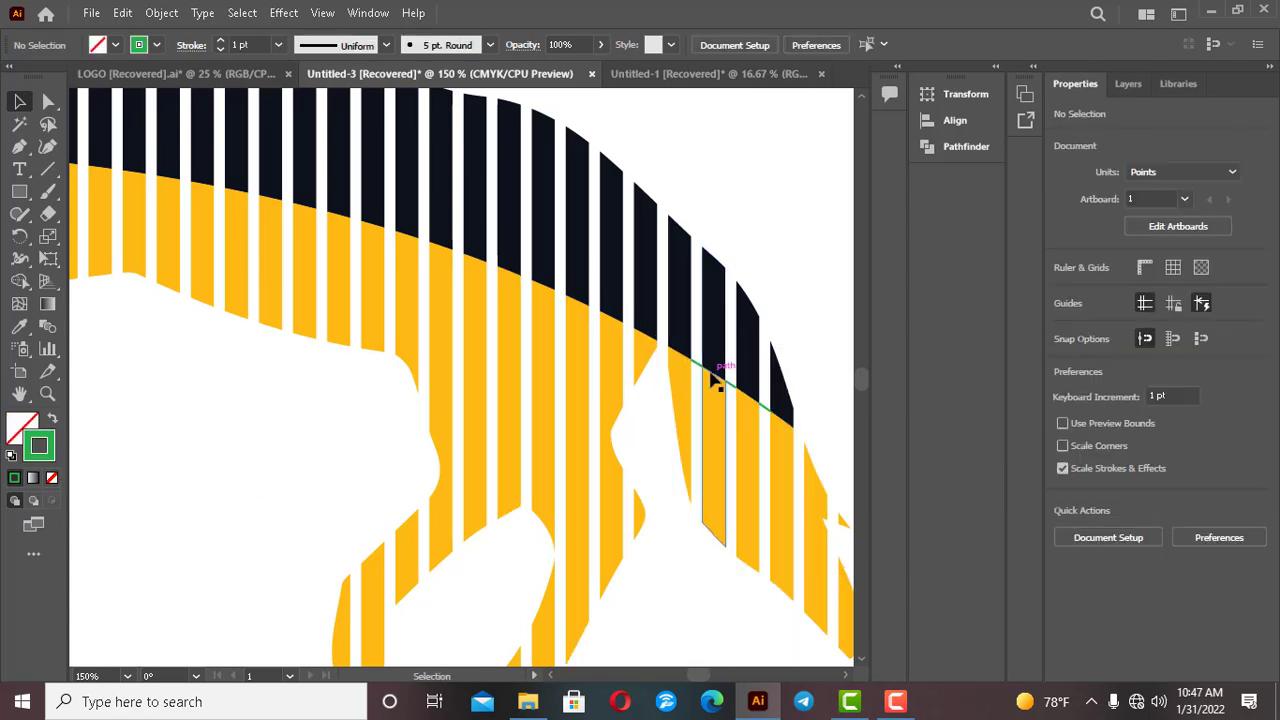
left_click(699, 366)
key("Delete")
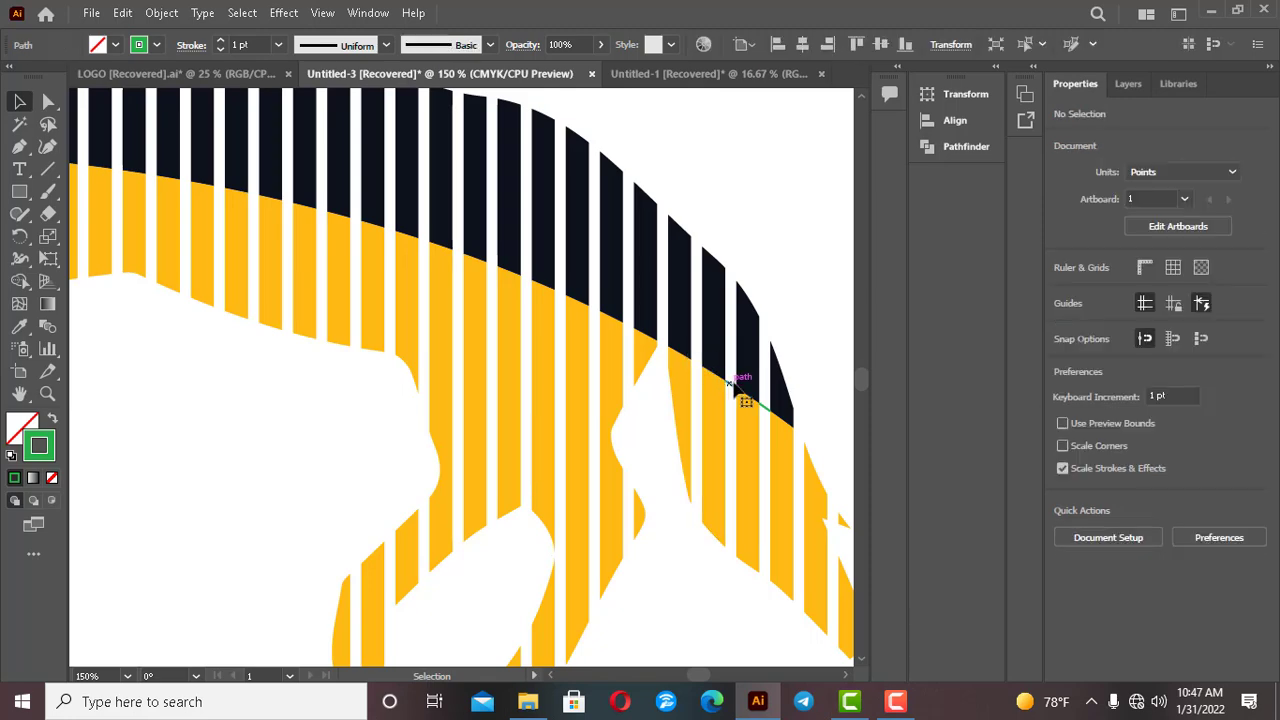
left_click(738, 372)
key("Delete")
key("Delete")
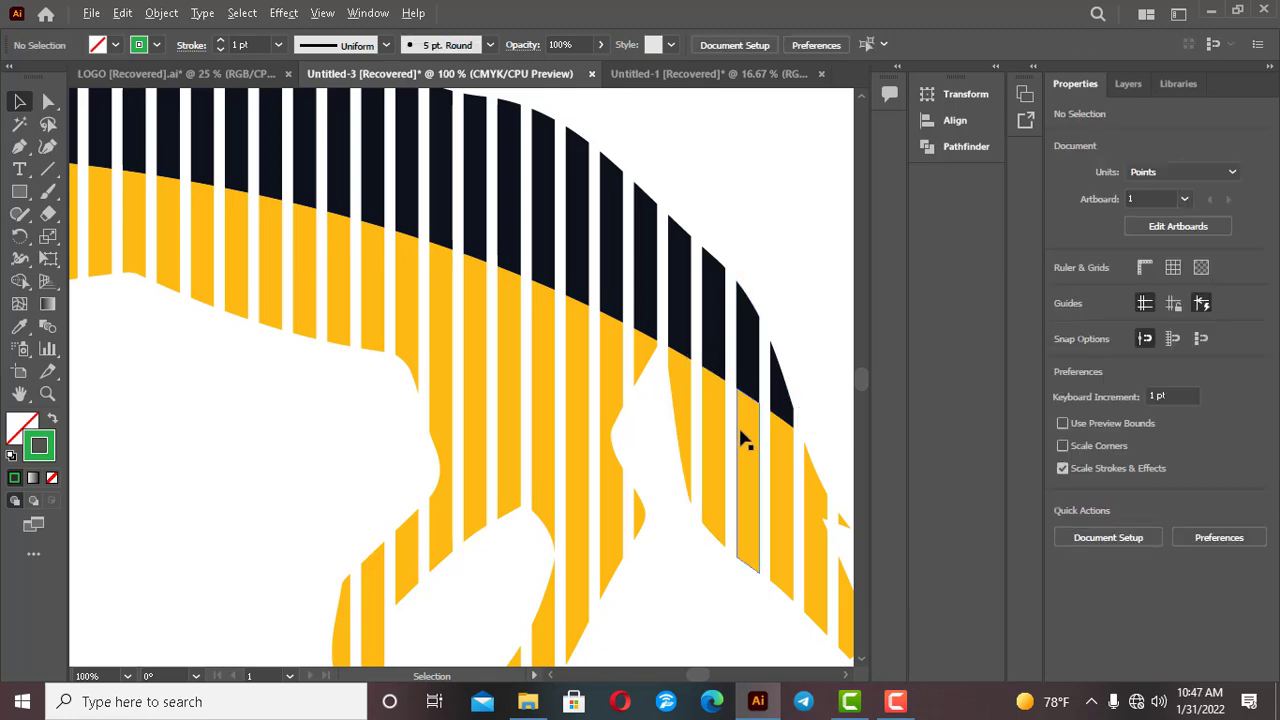
Inspect the whole two-tone horse for remaining green curve remnants
scroll(742, 433, "down", 3)
scroll(793, 481, "up", 2)
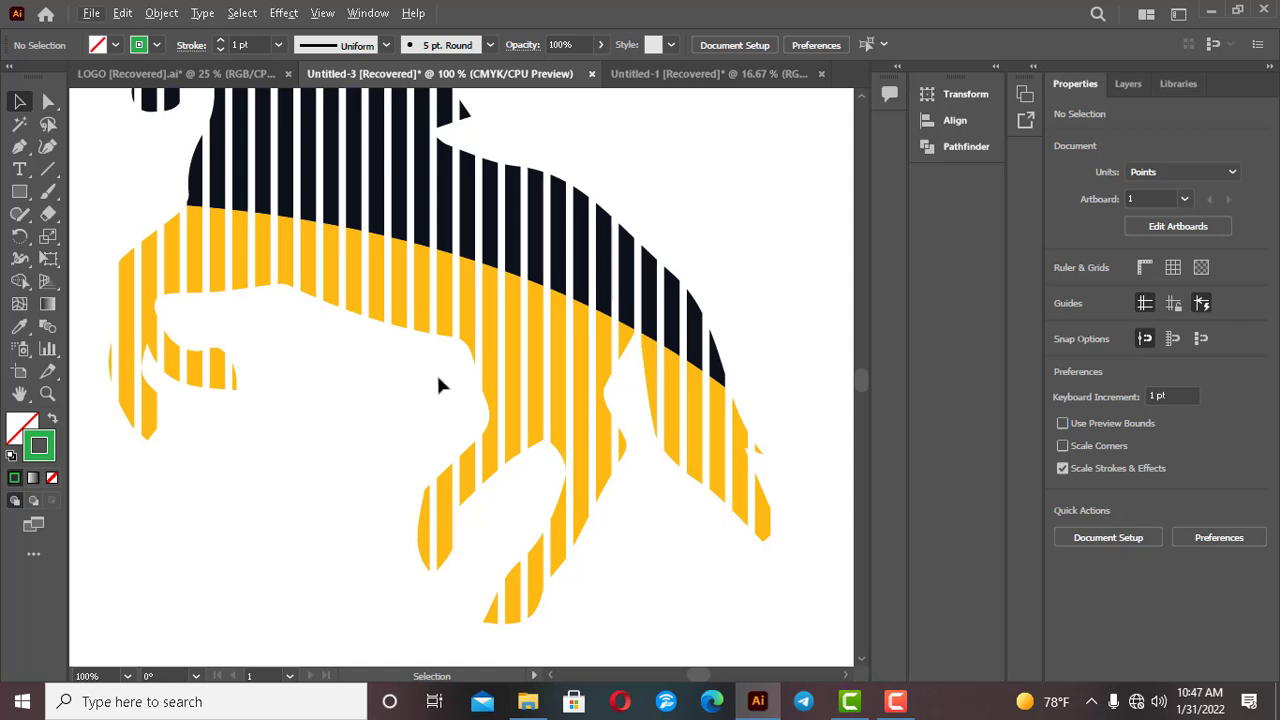
scroll(300, 330, "up", 5)
scroll(214, 277, "down", 1)
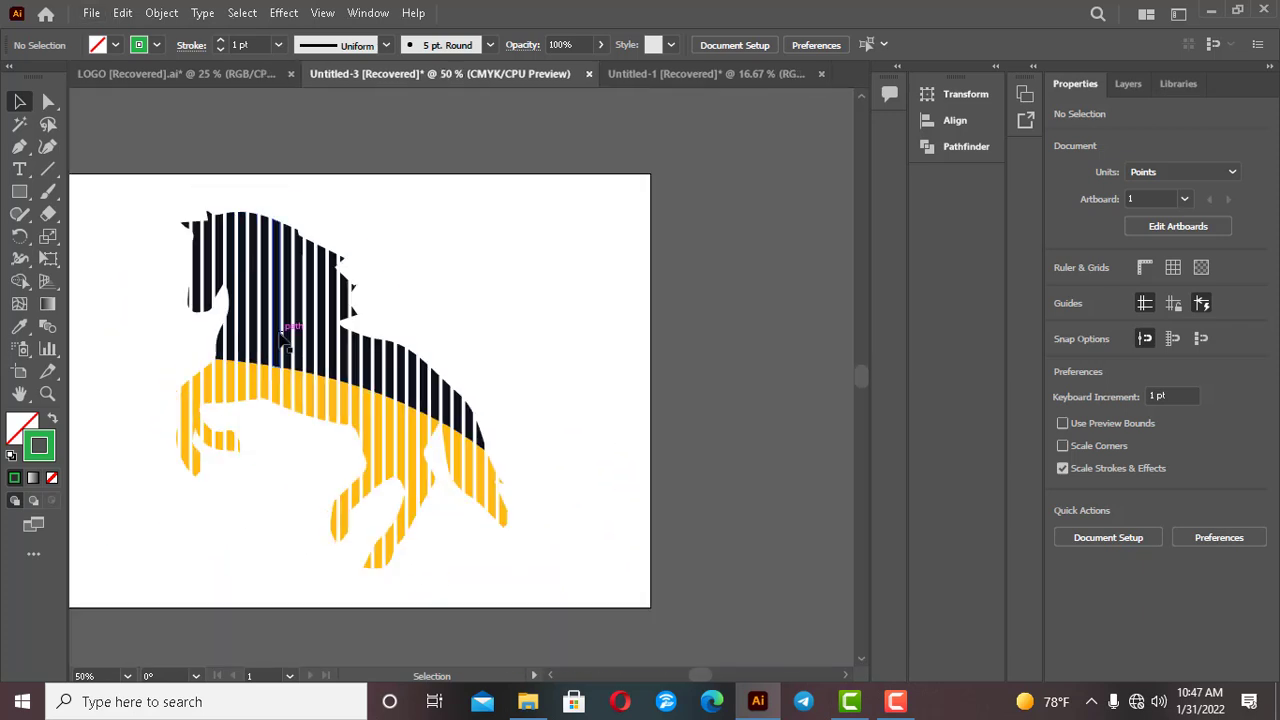
scroll(192, 487, "down", 2)
scroll(163, 431, "up", 1)
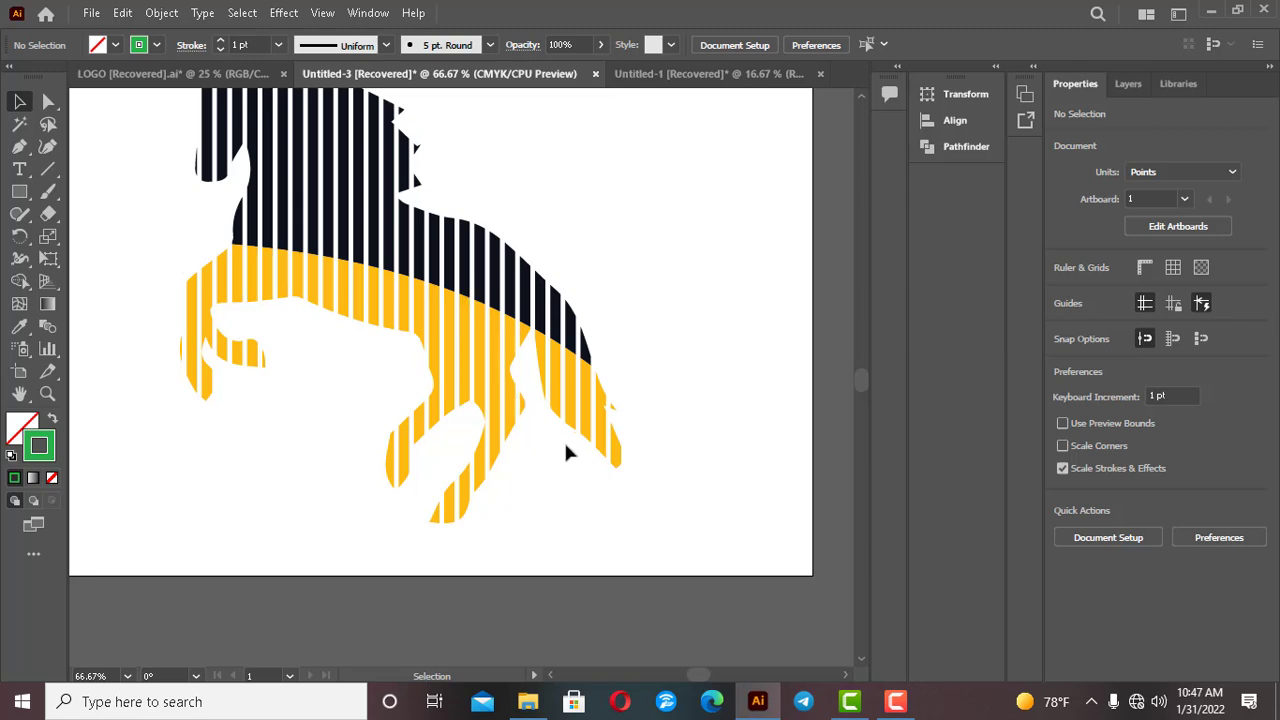
left_click_drag(132, 525, 301, 466)
scroll(513, 408, "up", 1)
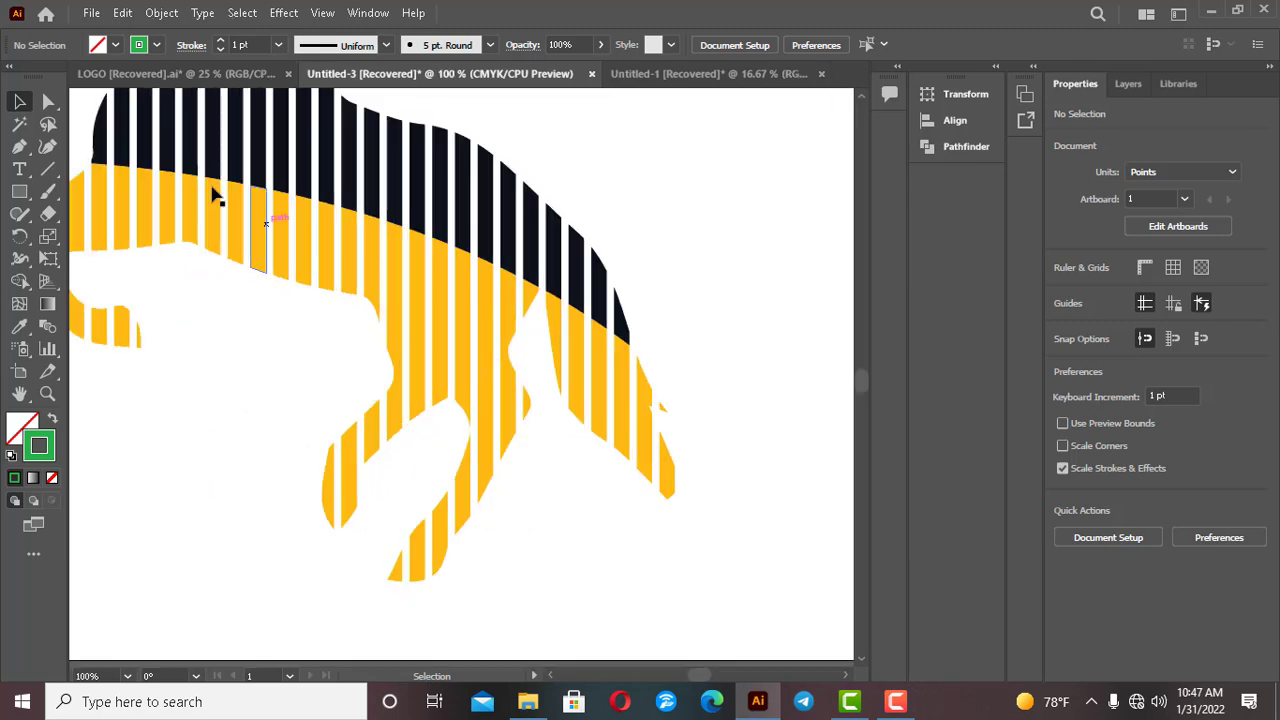
scroll(280, 330, "down", 1)
Select all the orange stripes below the dividing curve with the Lasso tool and group them
left_click_drag(48, 100, 93, 130)
left_click(48, 124)
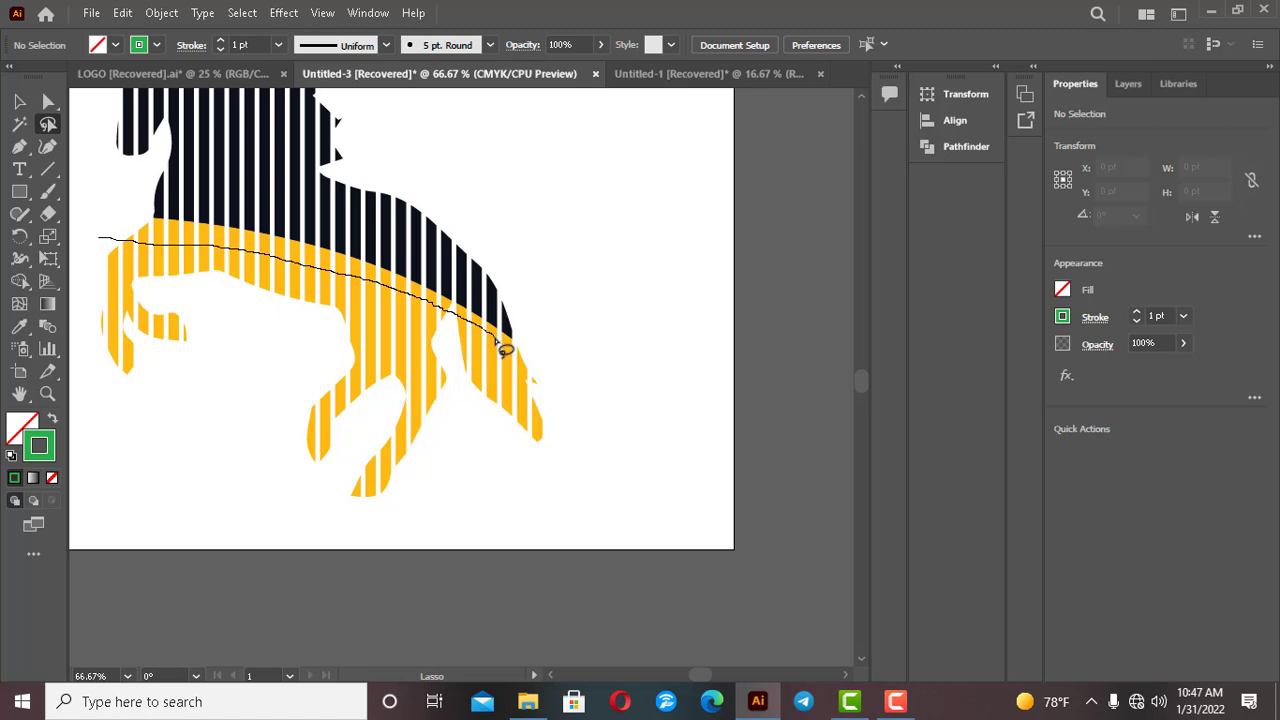
mouse_move(582, 440)
left_mouse_down()
mouse_move(309, 514)
mouse_move(94, 354)
mouse_move(137, 263)
mouse_move(193, 243)
mouse_move(165, 284)
left_mouse_up()
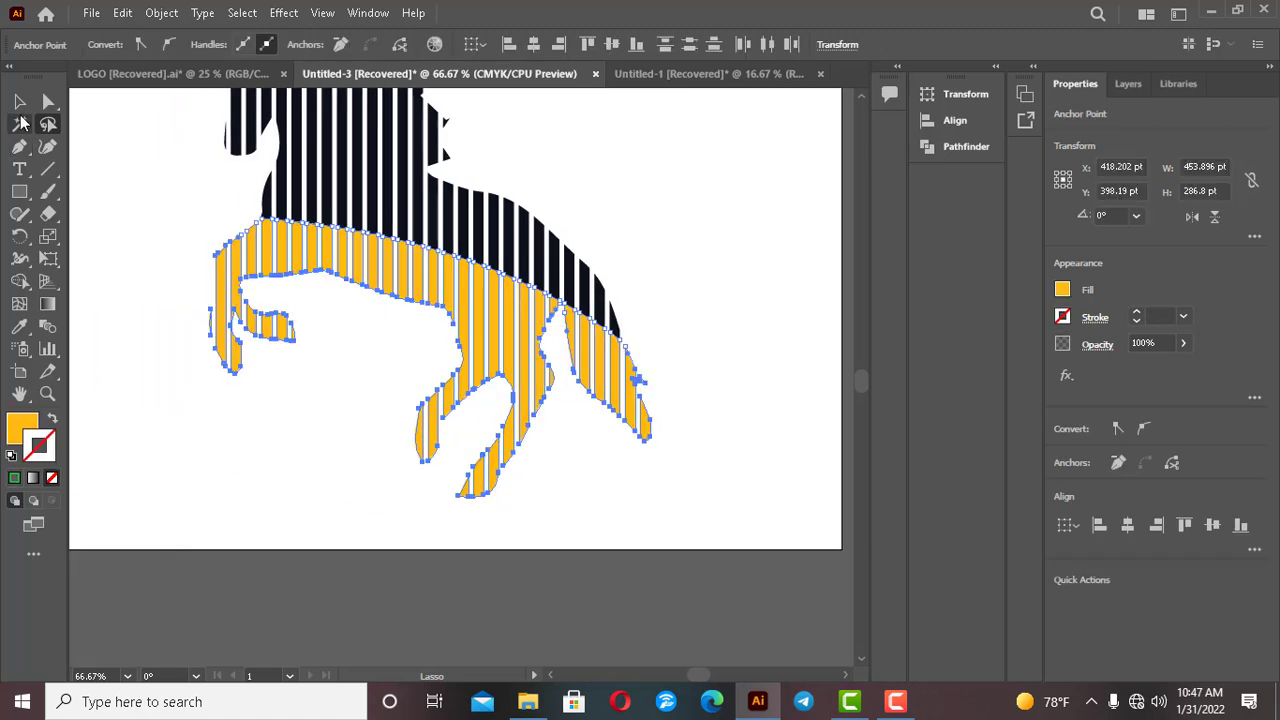
left_click(19, 103)
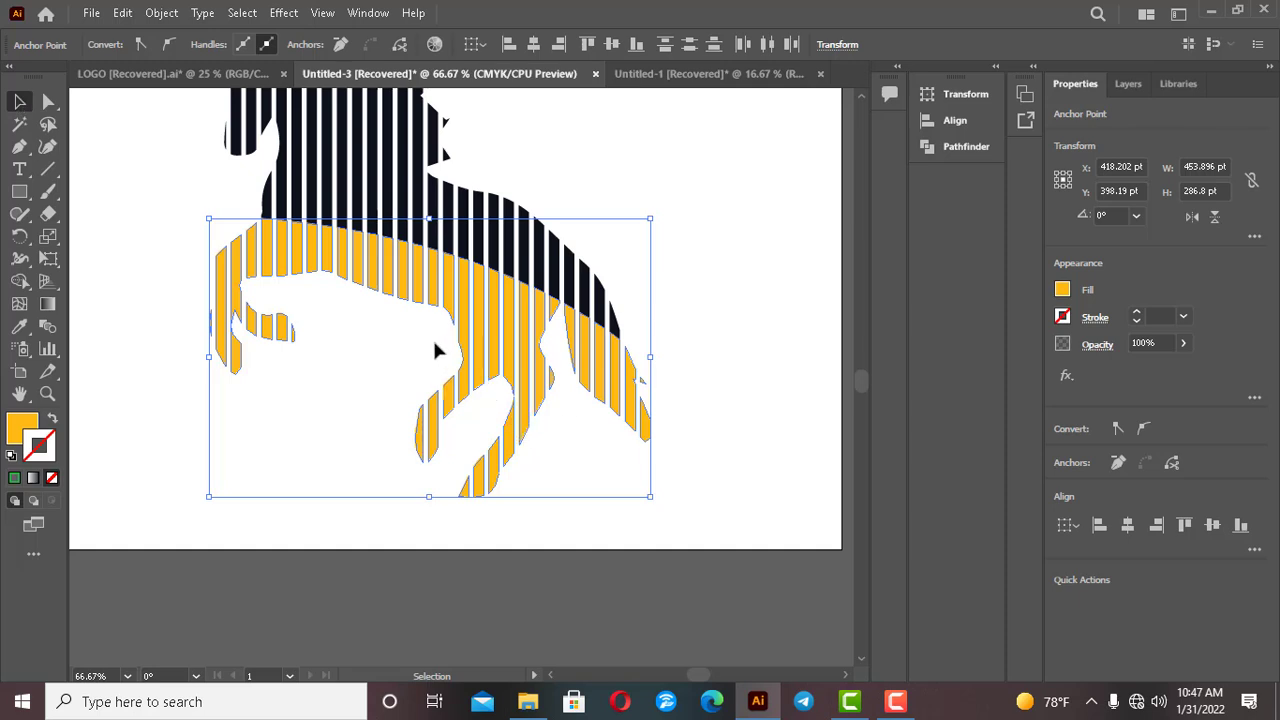
right_click(409, 282)
left_click(481, 399)
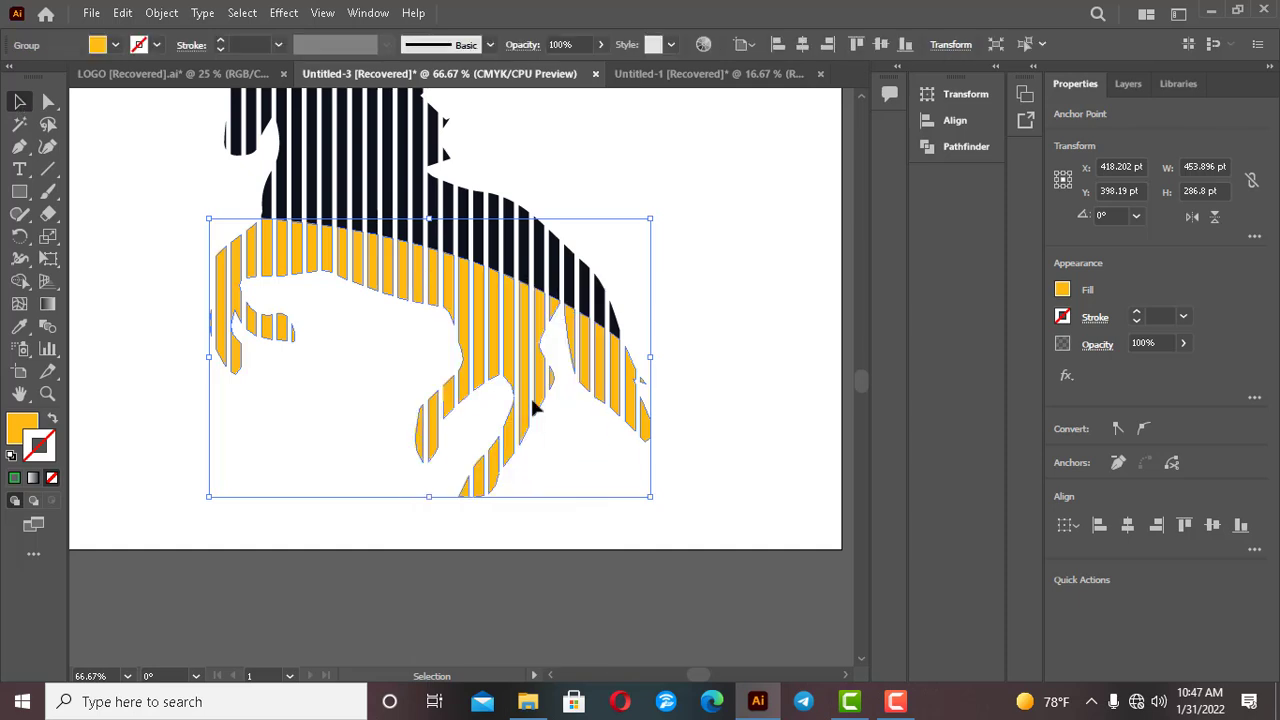
Move the orange stripe group down 4 pt to open a gap below the dark stripes, and deselect it
key("Down")
key("Down")
key("Down")
key("Down")
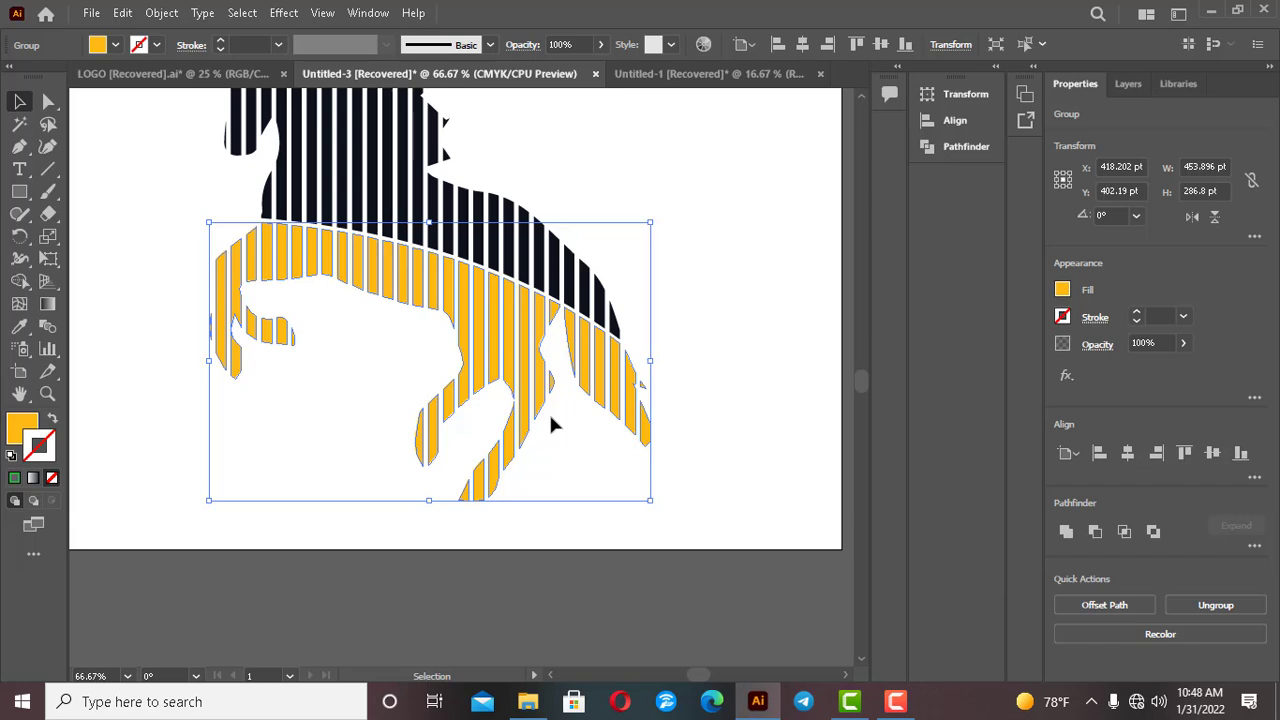
left_click(714, 366)
Undo the last downward nudge of the orange stripe group to narrow the gap, and deselect it
scroll(615, 404, "down", 1)
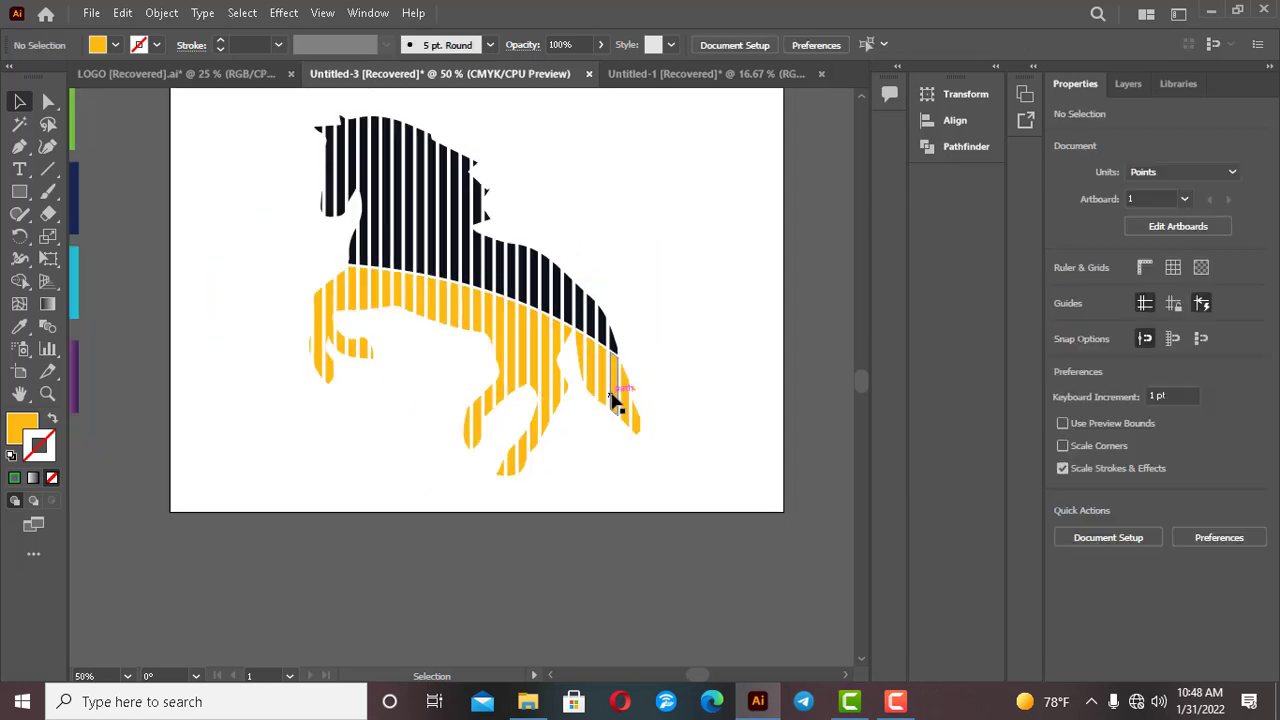
scroll(640, 395, "up", 2)
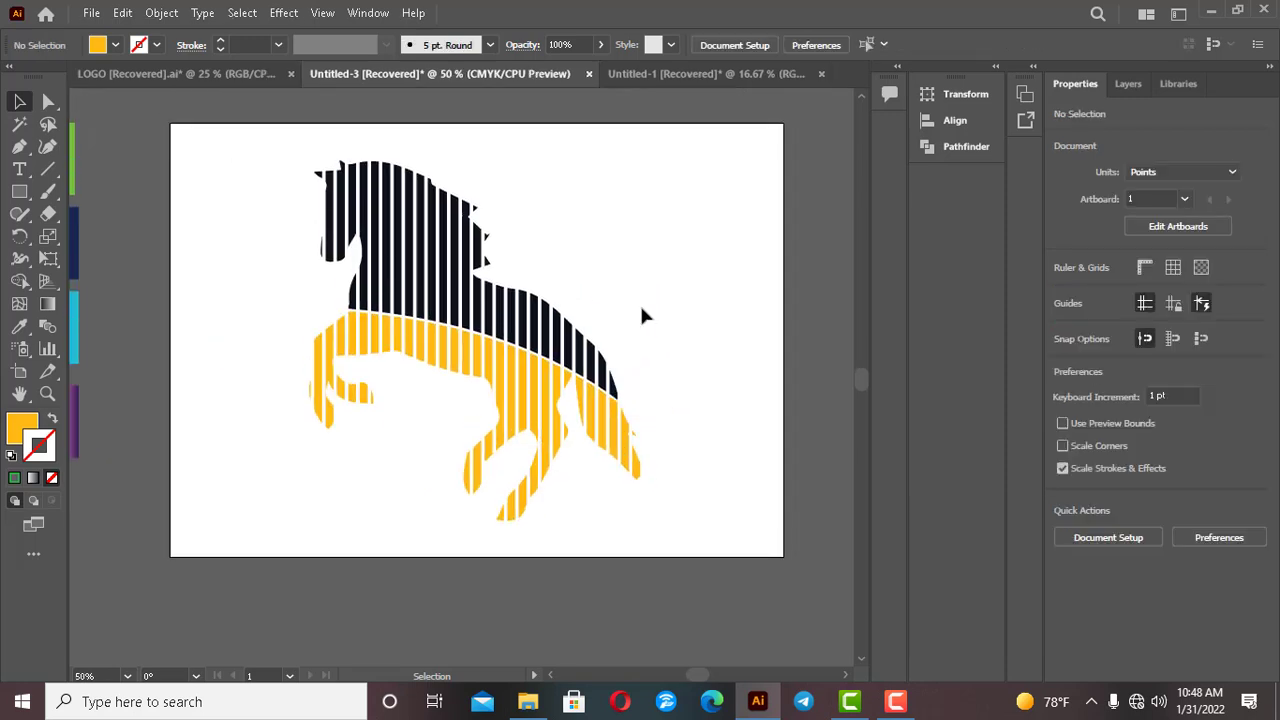
key("ctrl+z")
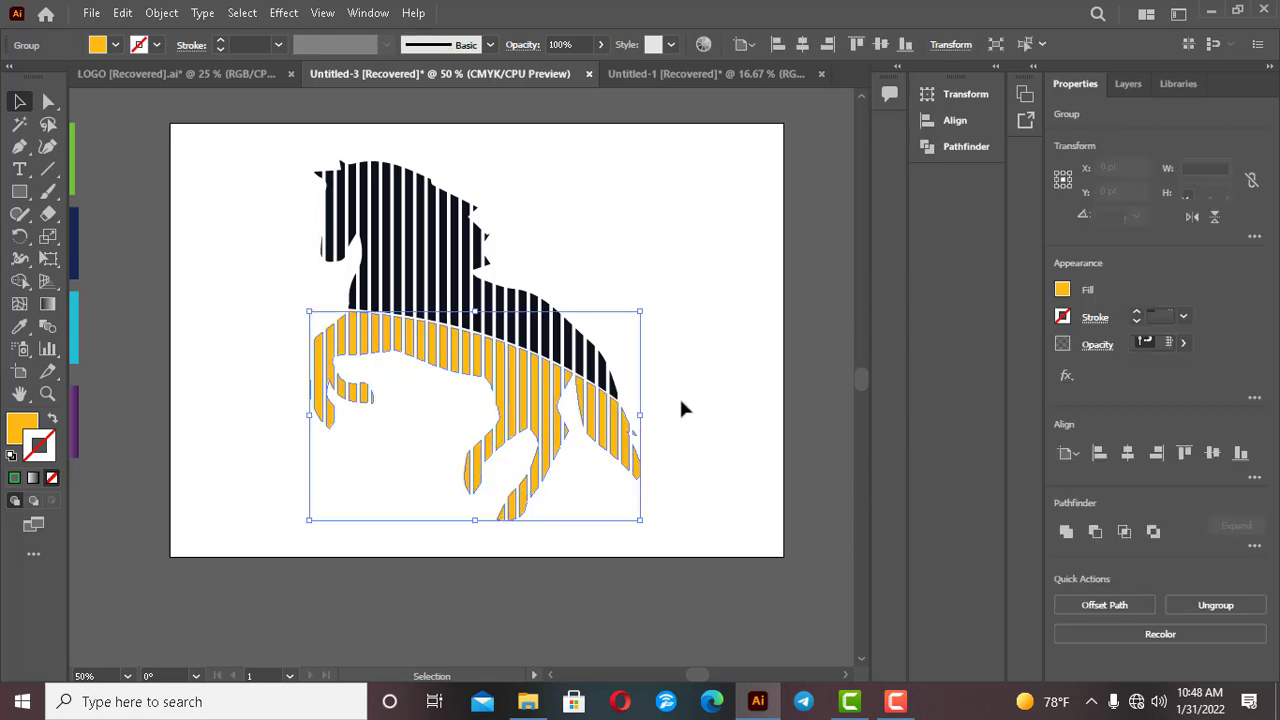
left_click(739, 342)
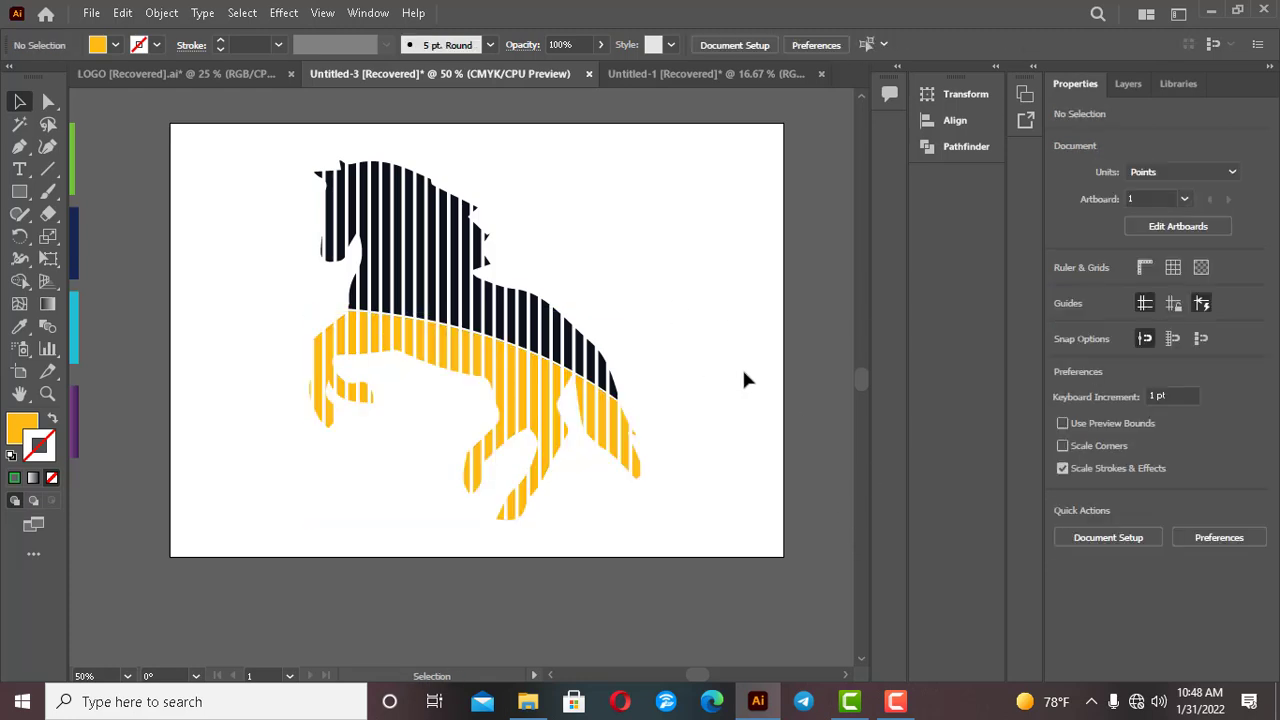